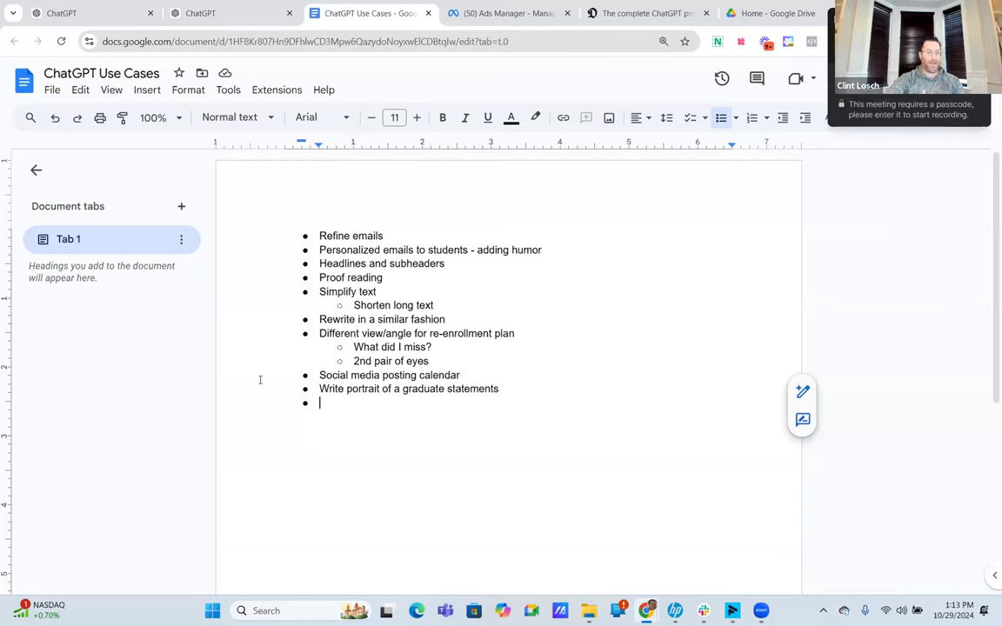
Step: Switch to ChatGPT and open the "Top Reasons Montessori Schools" conversation from the chat history
{"action": "left_click", "coordinate": [202, 13]}
{"action": "scroll", "coordinate": [161, 228], "scroll_direction": "down", "scroll_amount": 5}
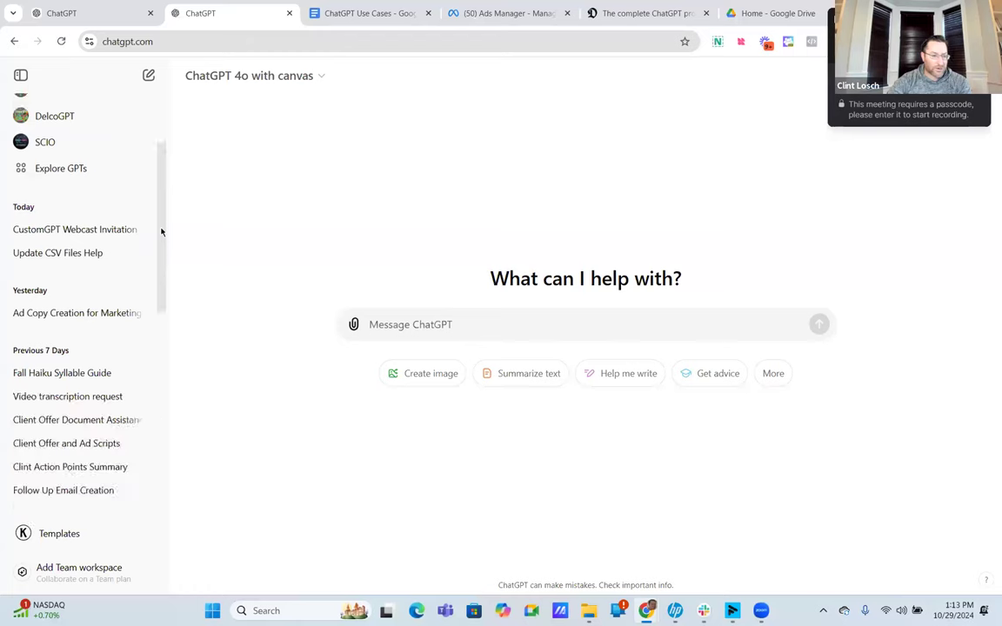
{"action": "scroll", "coordinate": [164, 286], "scroll_direction": "down", "scroll_amount": 3}
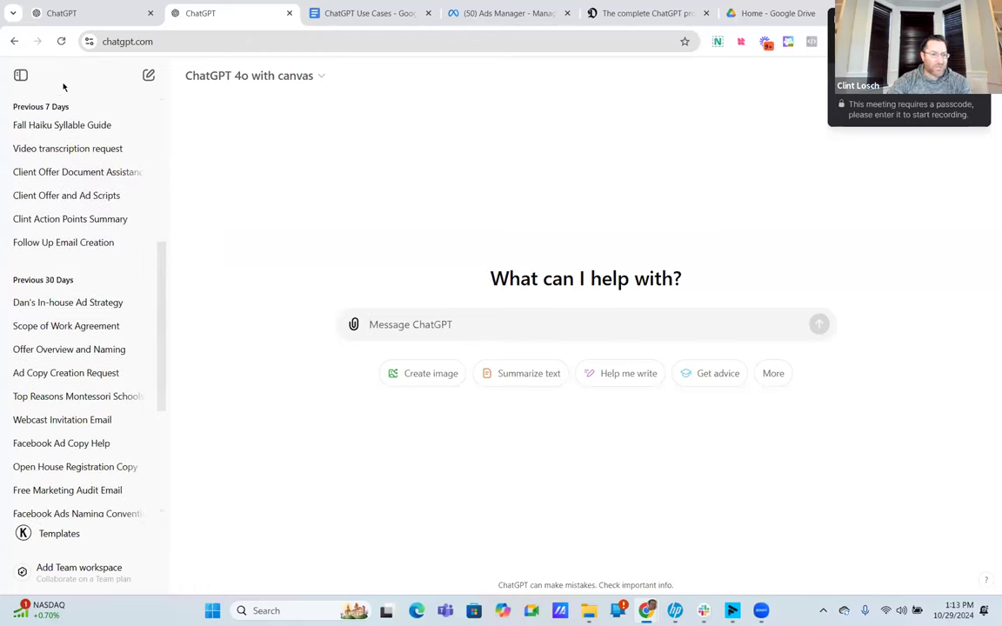
{"action": "scroll", "coordinate": [161, 331], "scroll_direction": "down", "scroll_amount": 2}
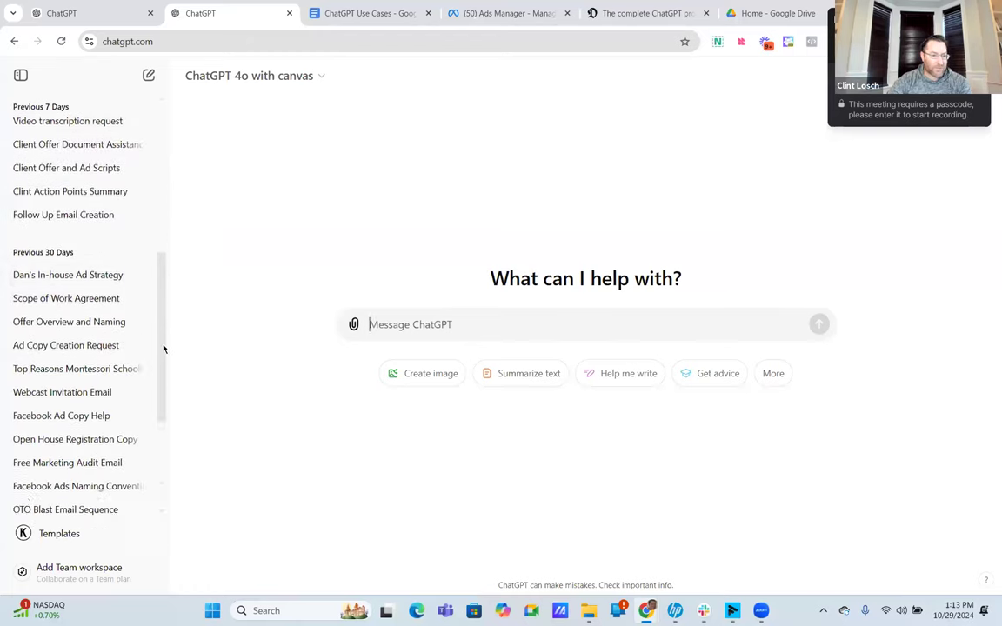
{"action": "scroll", "coordinate": [163, 375], "scroll_direction": "down", "scroll_amount": 4}
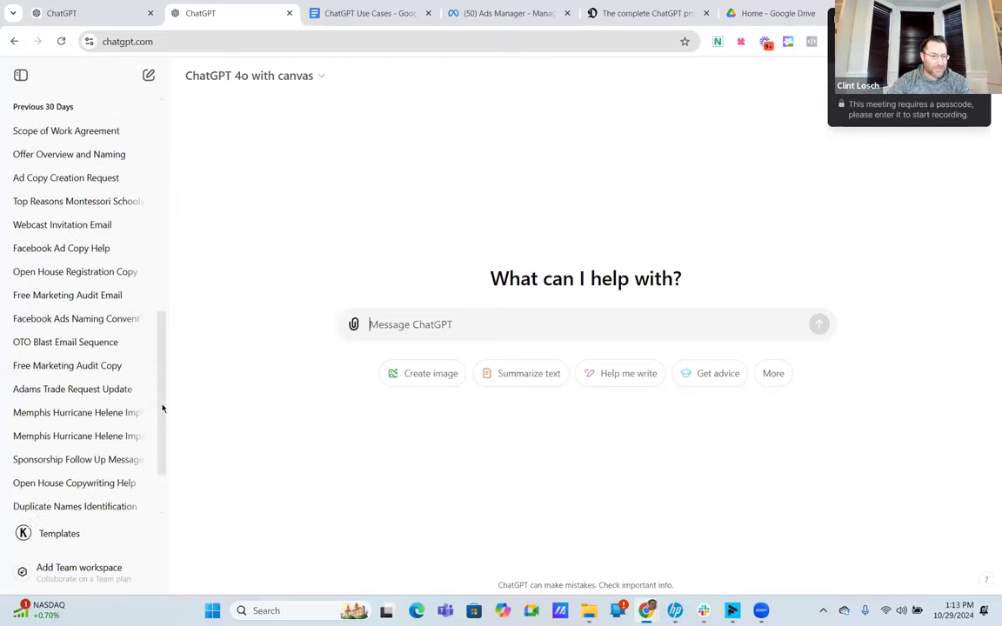
{"action": "scroll", "coordinate": [164, 421], "scroll_direction": "down", "scroll_amount": 3}
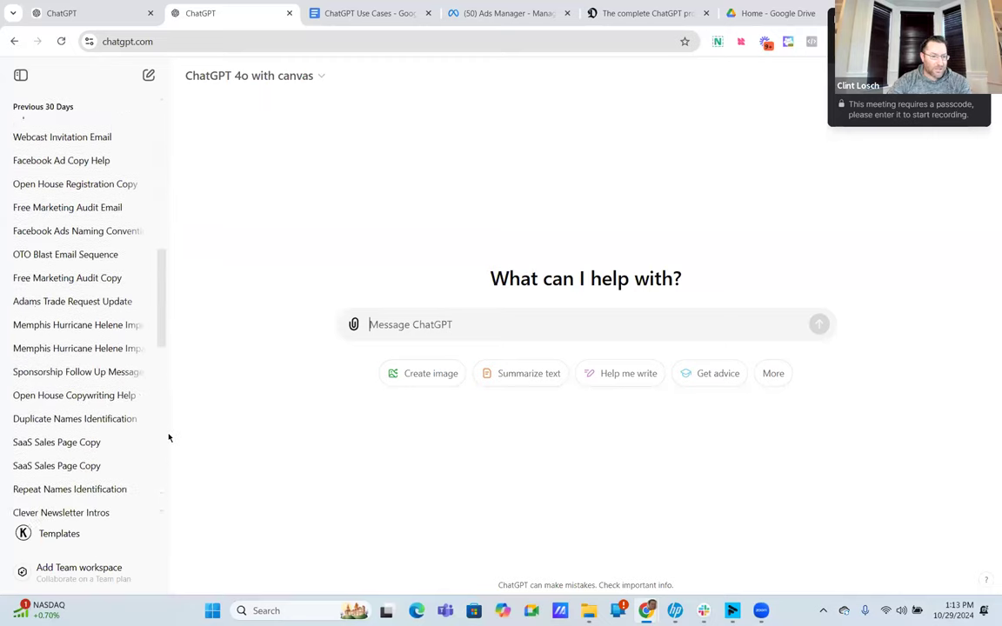
{"action": "scroll", "coordinate": [109, 422], "scroll_direction": "down", "scroll_amount": 3}
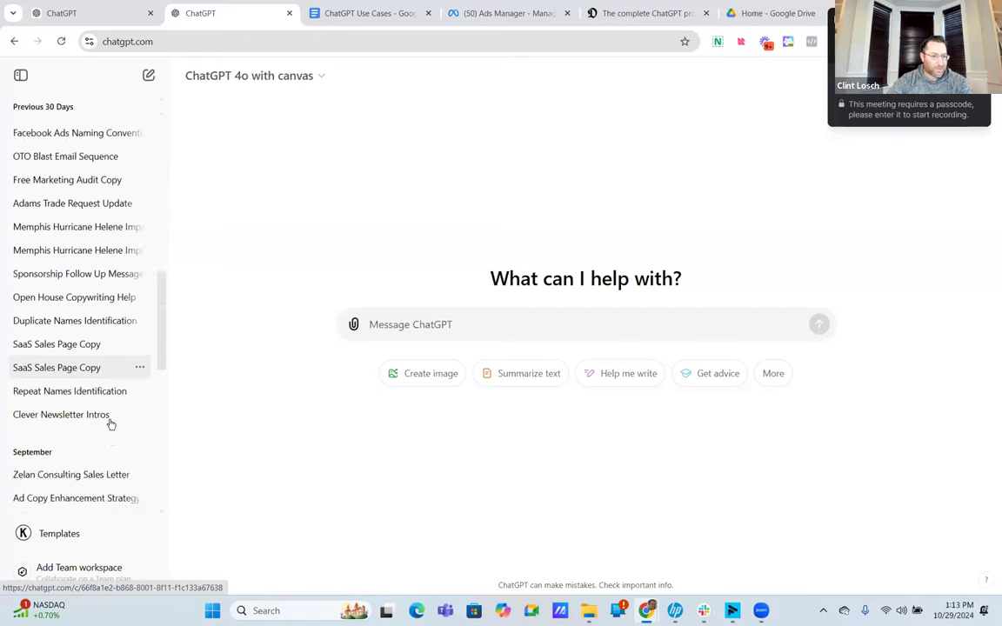
{"action": "scroll", "coordinate": [109, 423], "scroll_direction": "down", "scroll_amount": 2}
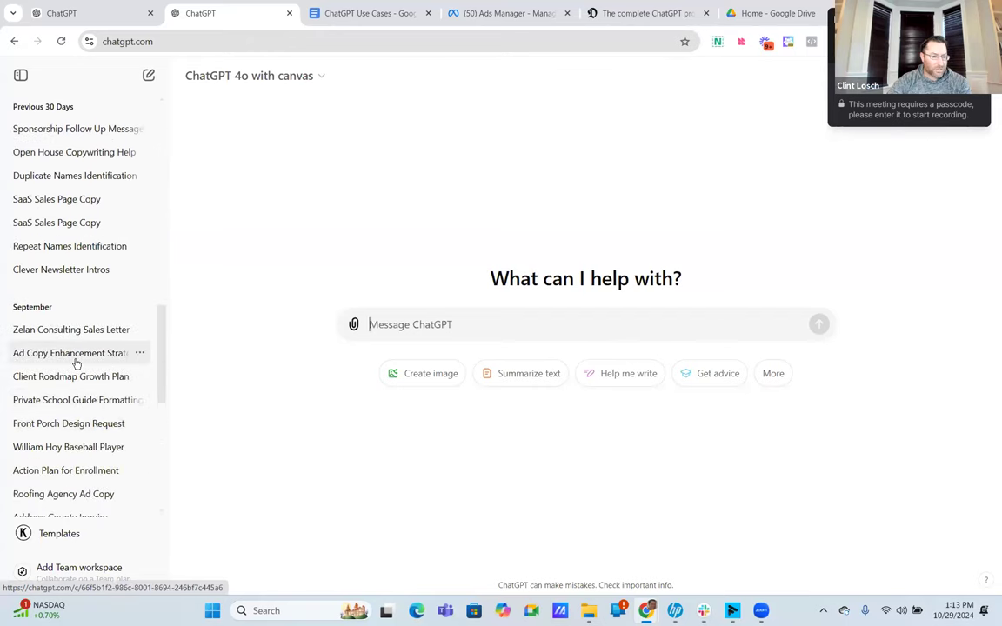
{"action": "scroll", "coordinate": [77, 373], "scroll_direction": "down", "scroll_amount": 5}
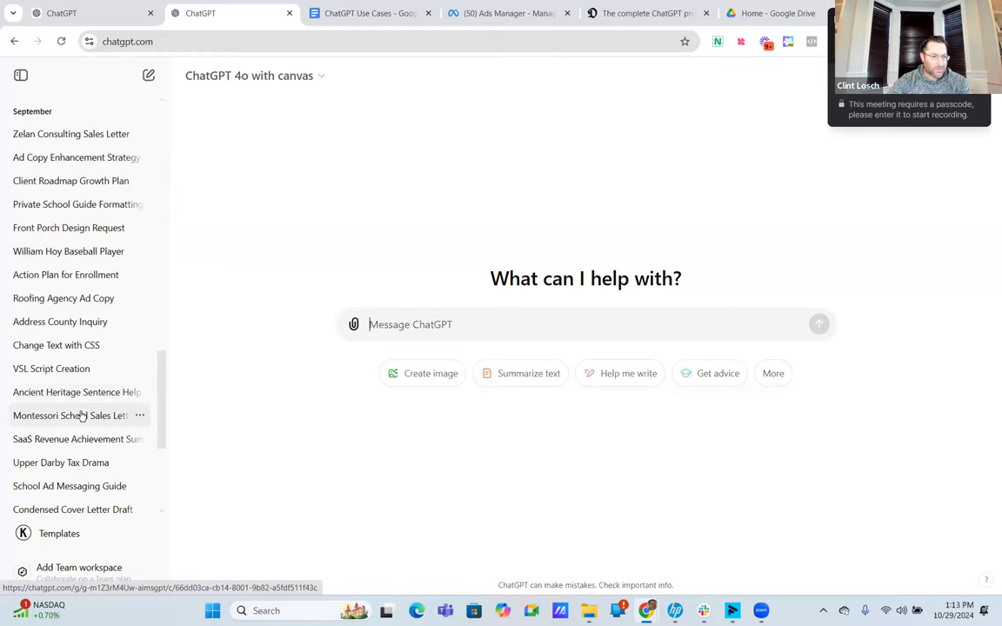
{"action": "scroll", "coordinate": [80, 287], "scroll_direction": "up", "scroll_amount": 2}
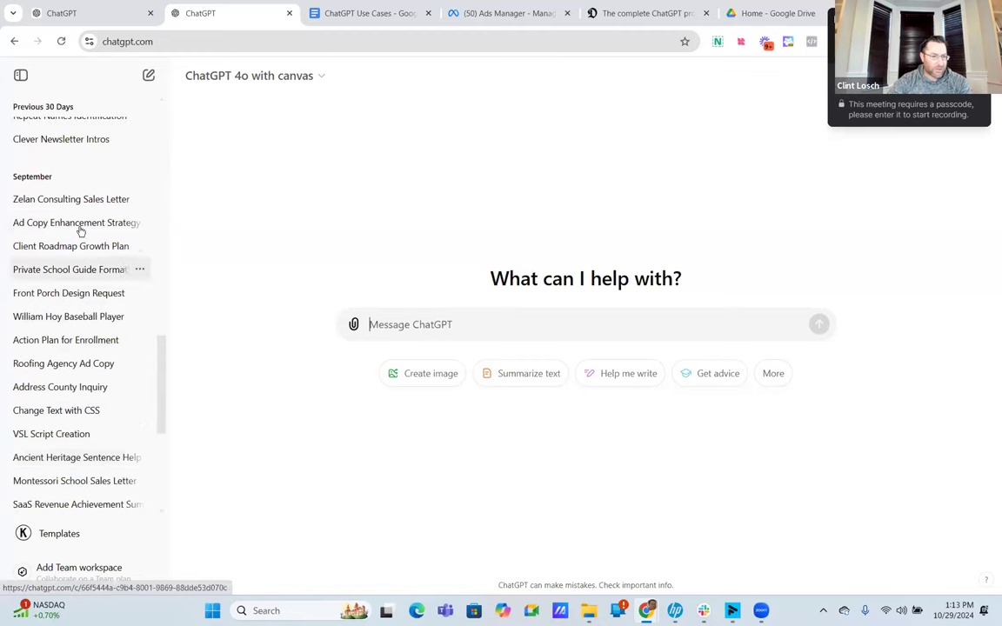
{"action": "scroll", "coordinate": [78, 219], "scroll_direction": "up", "scroll_amount": 5}
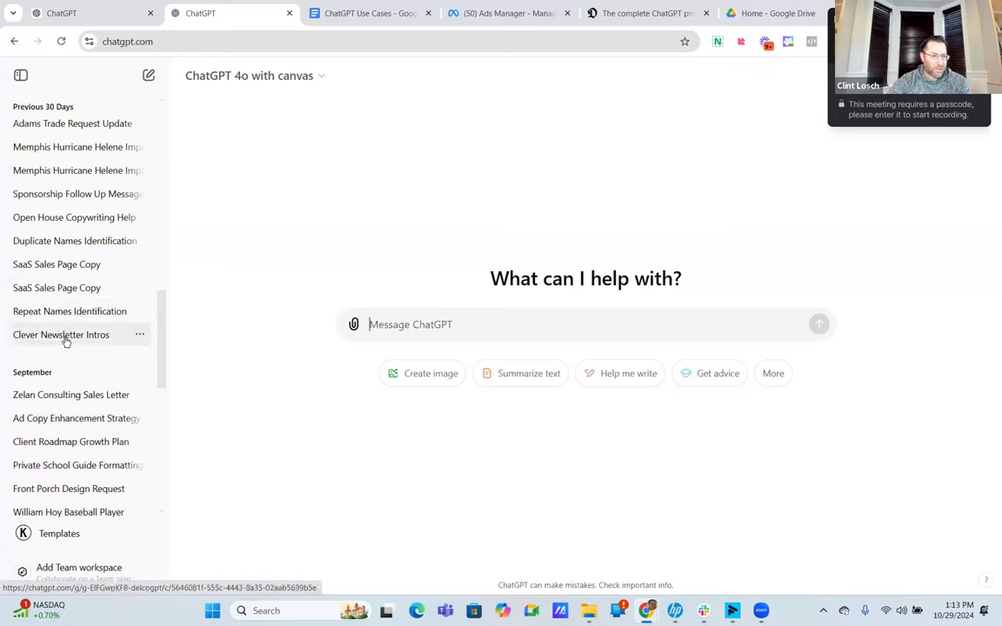
{"action": "scroll", "coordinate": [72, 295], "scroll_direction": "up", "scroll_amount": 3}
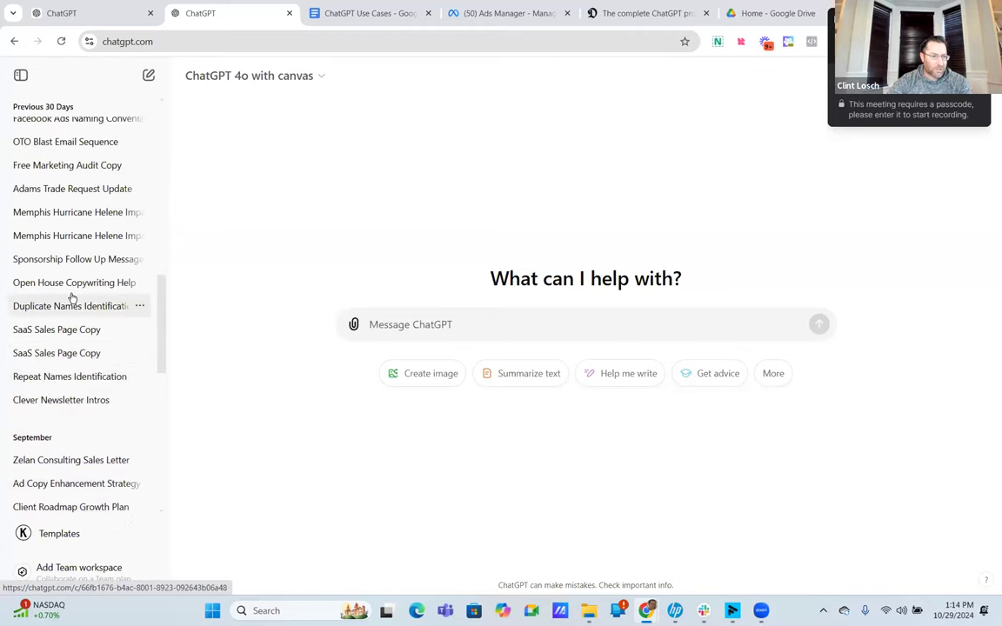
{"action": "scroll", "coordinate": [72, 298], "scroll_direction": "up", "scroll_amount": 2}
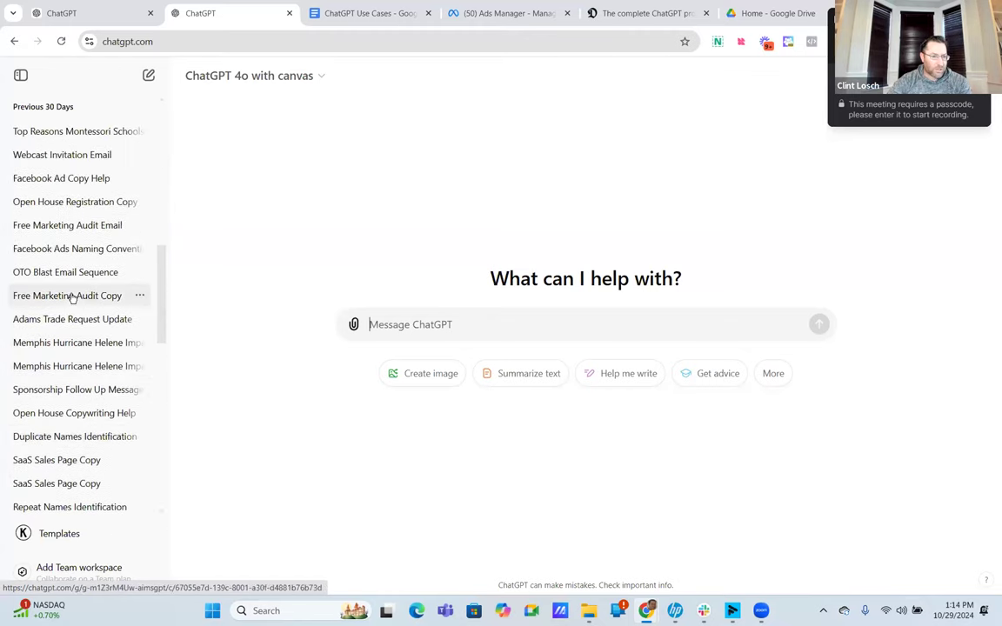
{"action": "scroll", "coordinate": [72, 297], "scroll_direction": "up", "scroll_amount": 2}
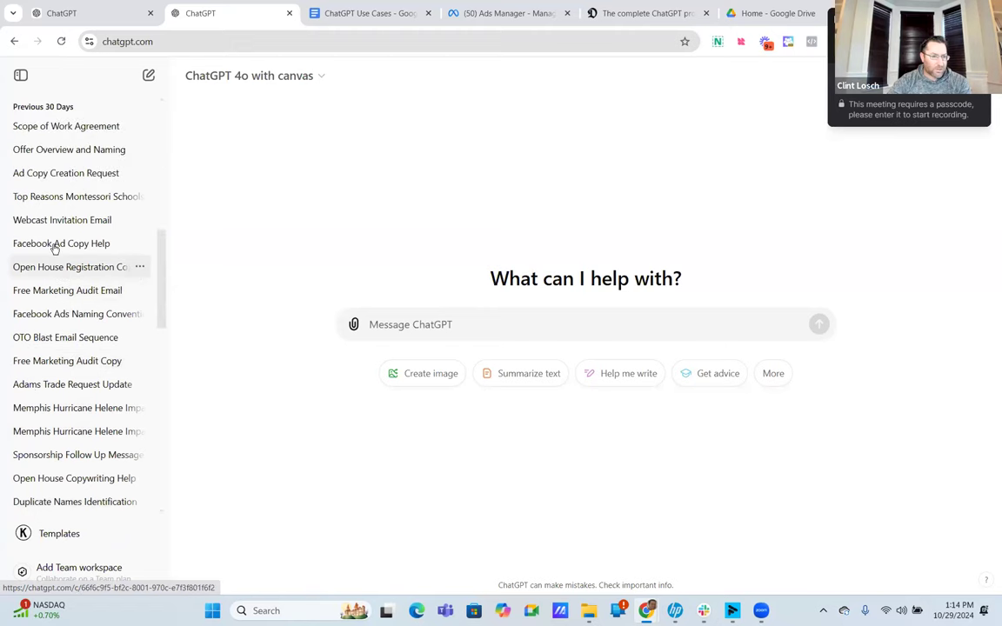
{"action": "left_click", "coordinate": [63, 199]}
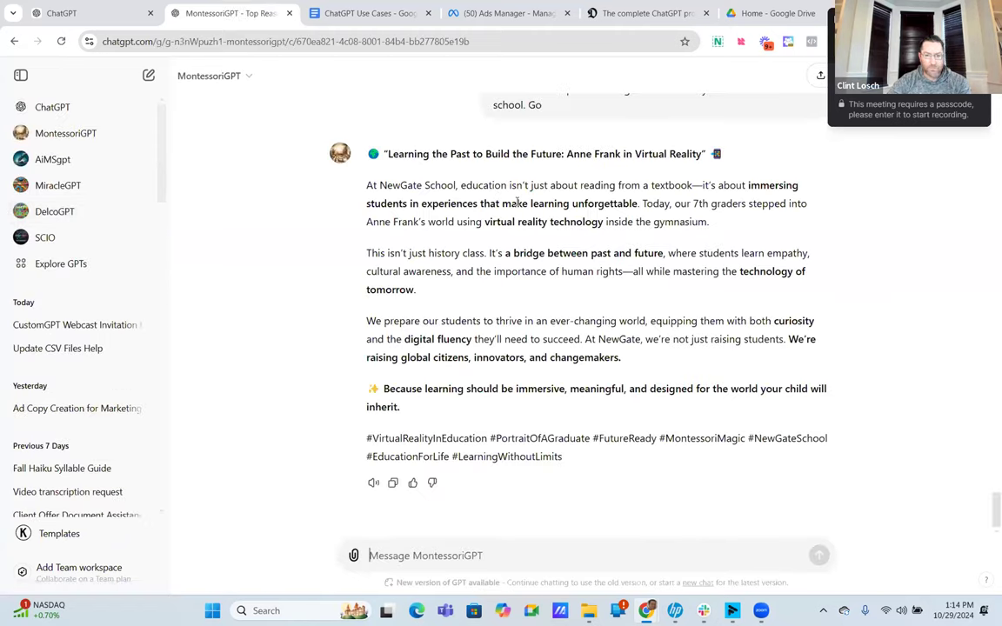
Step: Go back to the start of the conversation and examine the opening prompt on why families choose a Montessori school and its answer
{"action": "scroll", "coordinate": [986, 436], "scroll_direction": "up", "scroll_amount": 5}
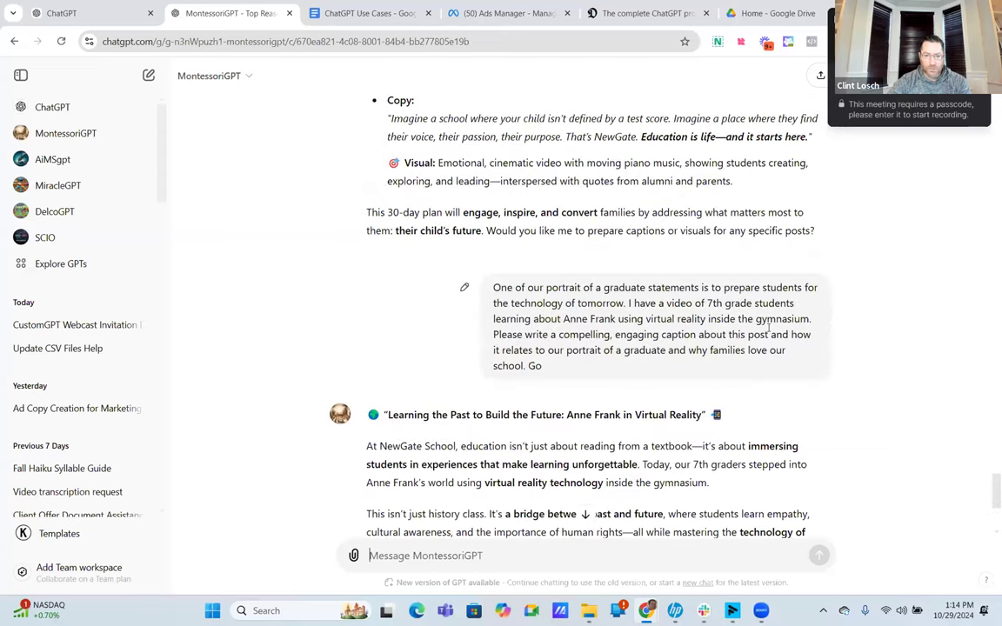
{"action": "scroll", "coordinate": [986, 436], "scroll_direction": "up", "scroll_amount": 6}
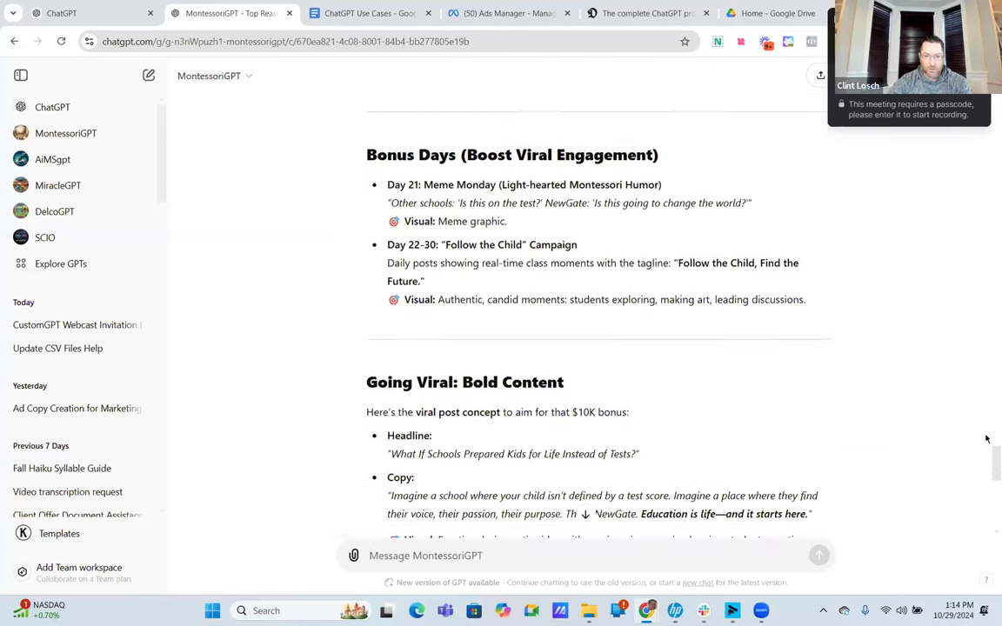
{"action": "scroll", "coordinate": [986, 431], "scroll_direction": "up", "scroll_amount": 12}
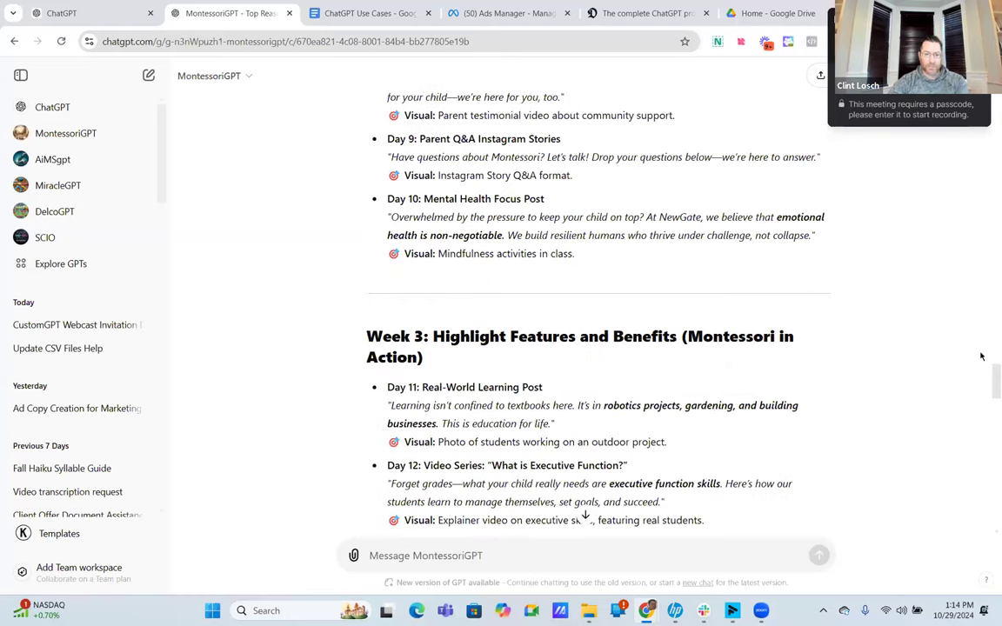
{"action": "scroll", "coordinate": [976, 352], "scroll_direction": "up", "scroll_amount": 12}
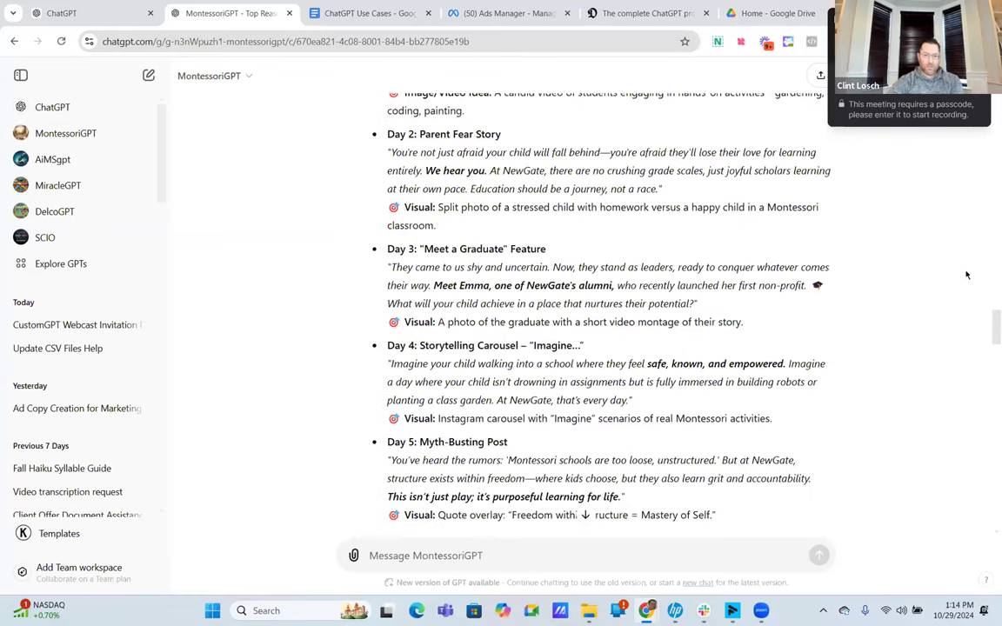
{"action": "scroll", "coordinate": [959, 200], "scroll_direction": "up", "scroll_amount": 10}
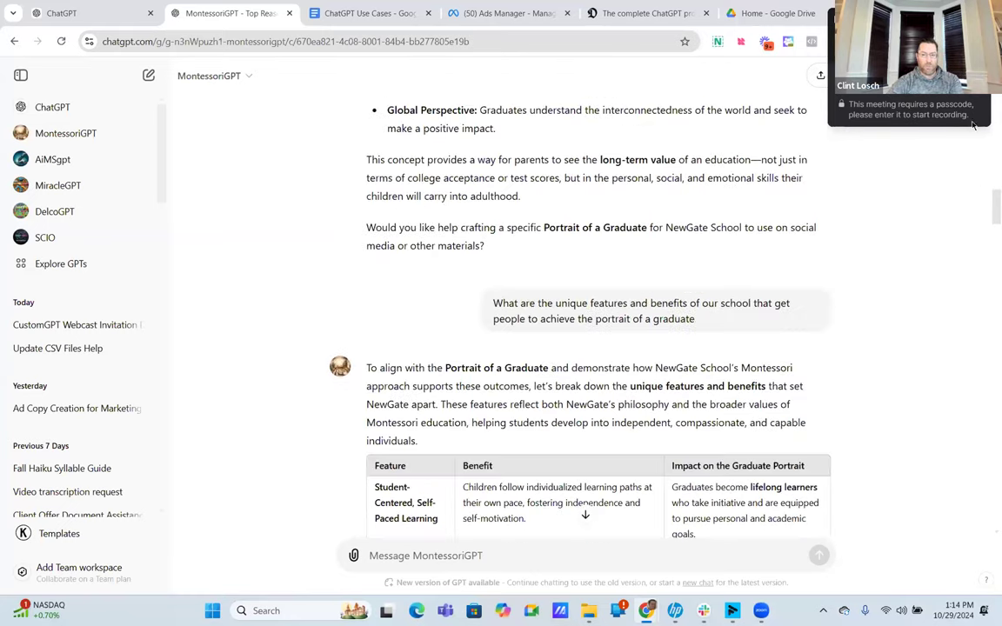
{"action": "scroll", "coordinate": [505, 248], "scroll_direction": "up", "scroll_amount": 10}
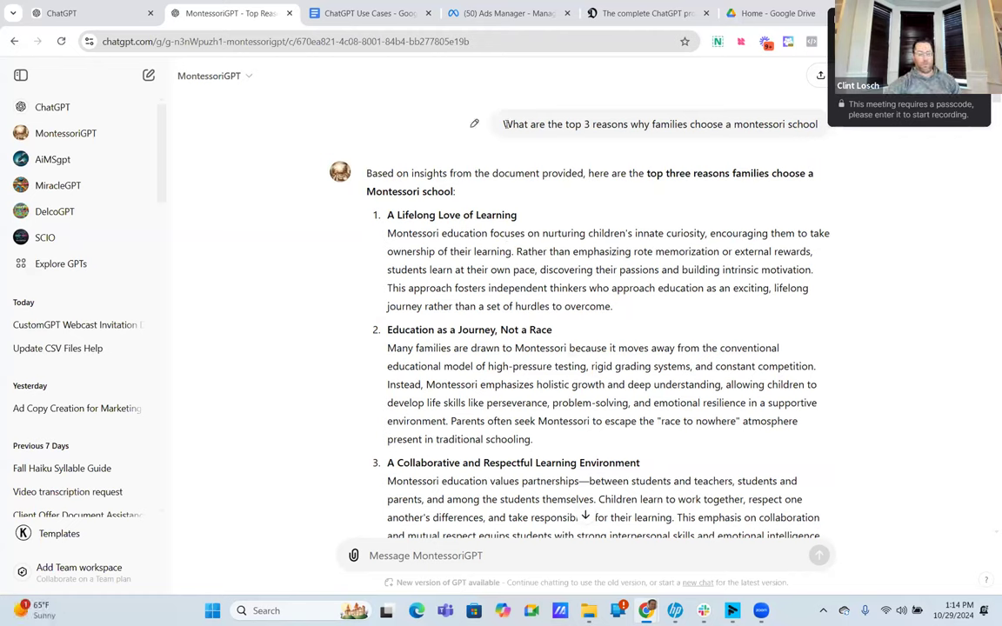
{"action": "left_click_drag", "start_coordinate": [504, 123], "coordinate": [745, 127]}
{"action": "scroll", "coordinate": [385, 129], "scroll_direction": "down", "scroll_amount": 1}
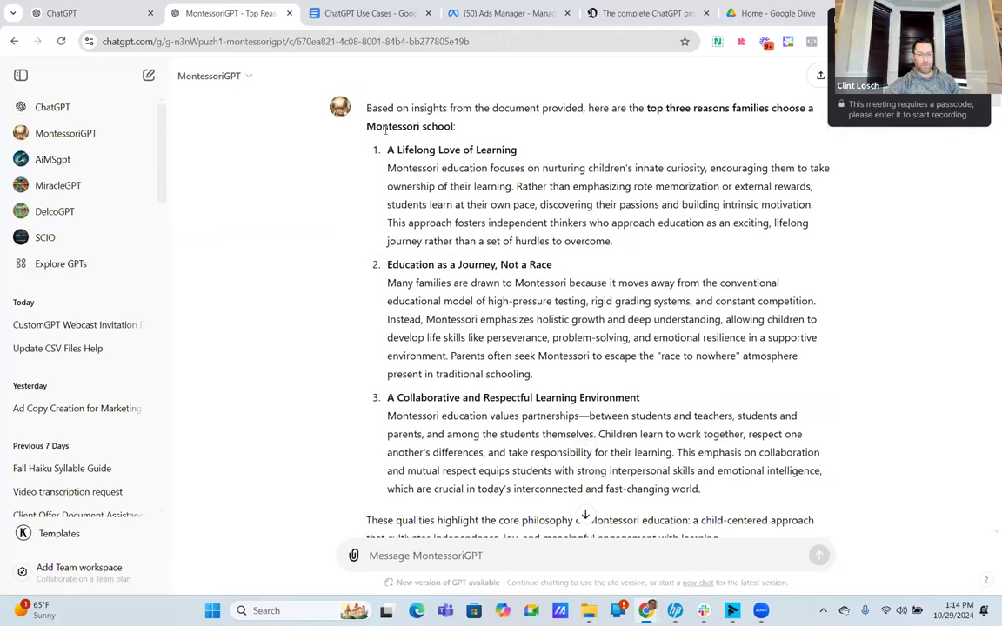
{"action": "left_click_drag", "start_coordinate": [348, 141], "coordinate": [494, 339]}
Step: Examine the prompt asking for families' fears, frustrations, goals and aspirations, along with the resulting persona table
{"action": "scroll", "coordinate": [487, 346], "scroll_direction": "down", "scroll_amount": 4}
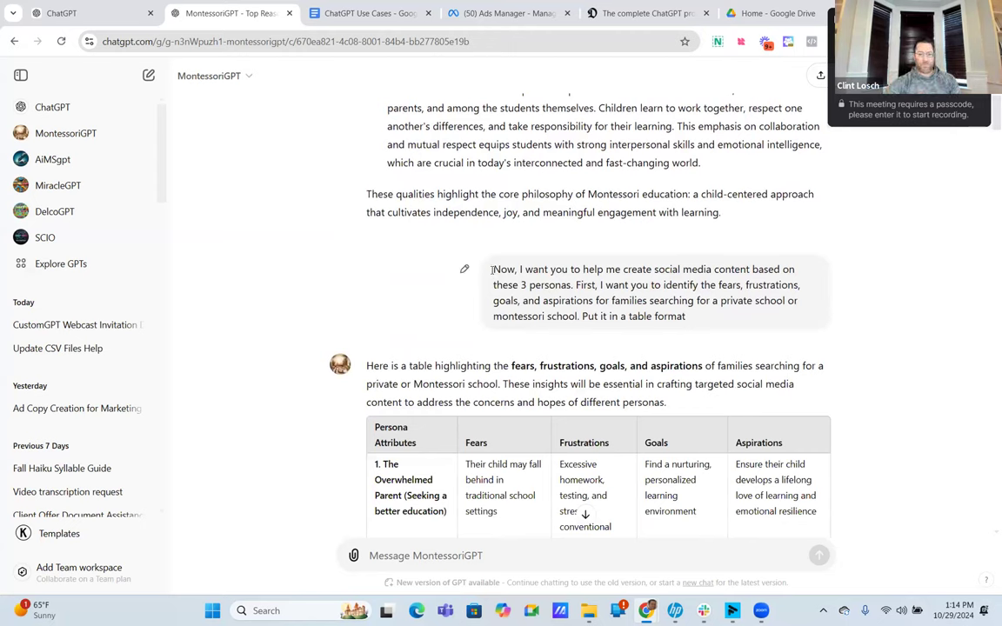
{"action": "left_click_drag", "start_coordinate": [493, 270], "coordinate": [702, 284]}
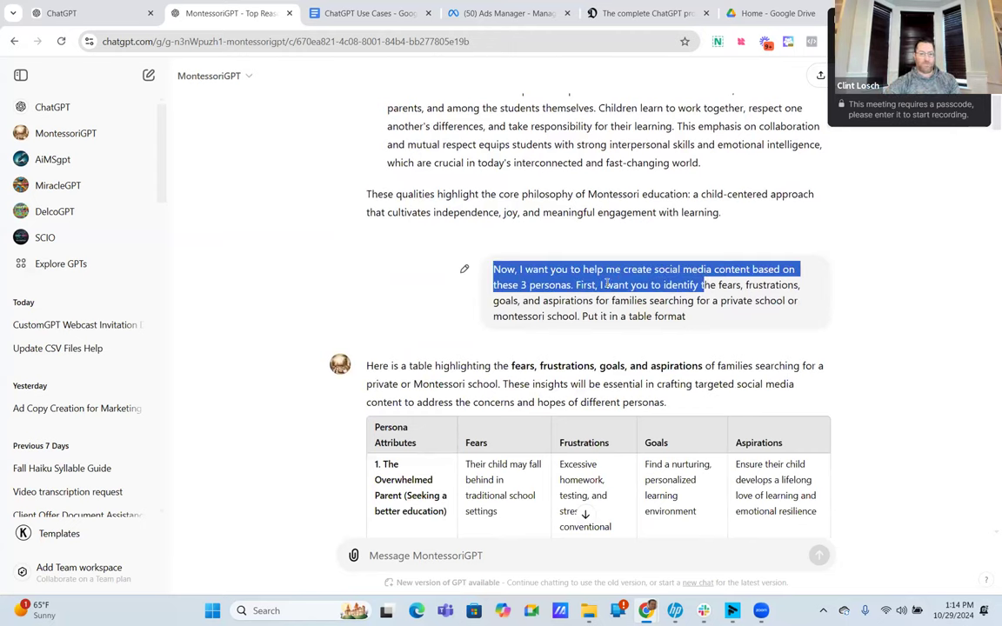
{"action": "left_click", "coordinate": [500, 259]}
{"action": "scroll", "coordinate": [479, 269], "scroll_direction": "down", "scroll_amount": 3}
{"action": "scroll", "coordinate": [487, 243], "scroll_direction": "down", "scroll_amount": 3}
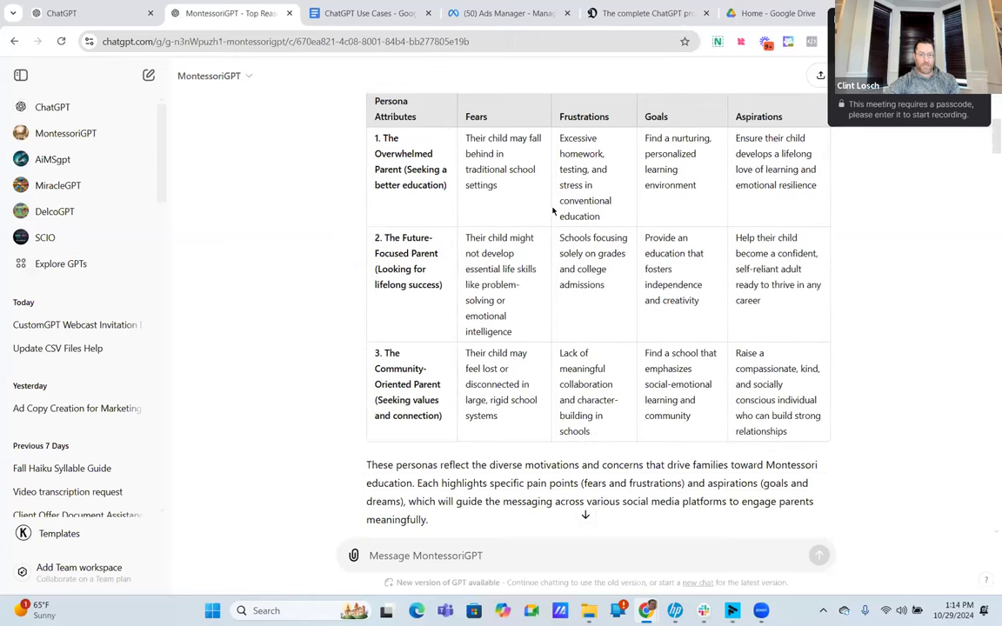
Step: Find the 30-day social media posting plan prompt and read its content instructions, $10,000 bonus incentive, writing style and expert role
{"action": "scroll", "coordinate": [552, 211], "scroll_direction": "down", "scroll_amount": 6}
{"action": "scroll", "coordinate": [412, 173], "scroll_direction": "down", "scroll_amount": 7}
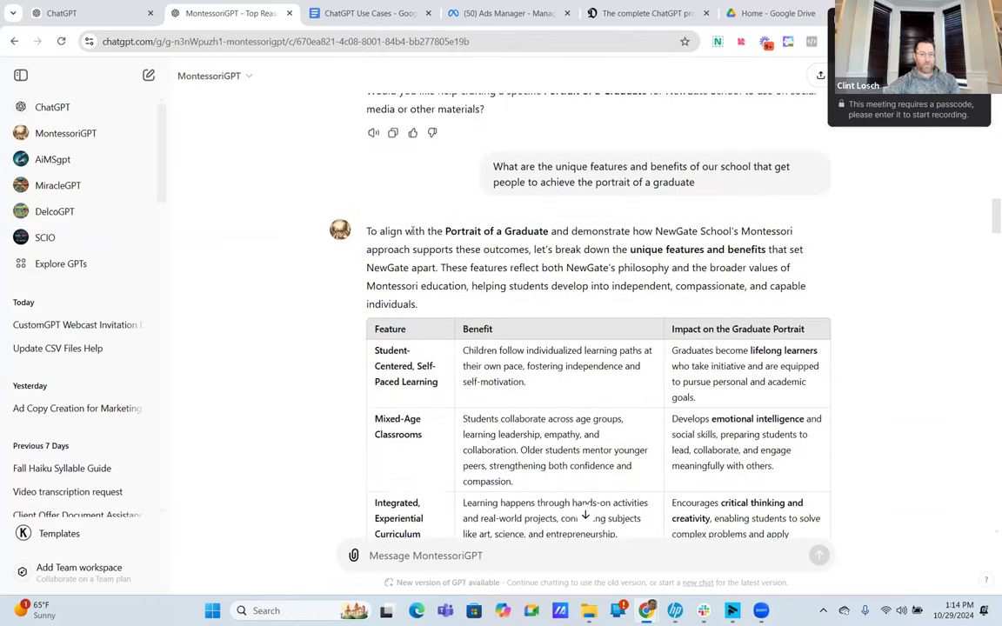
{"action": "scroll", "coordinate": [481, 152], "scroll_direction": "down", "scroll_amount": 3}
{"action": "scroll", "coordinate": [497, 162], "scroll_direction": "down", "scroll_amount": 8}
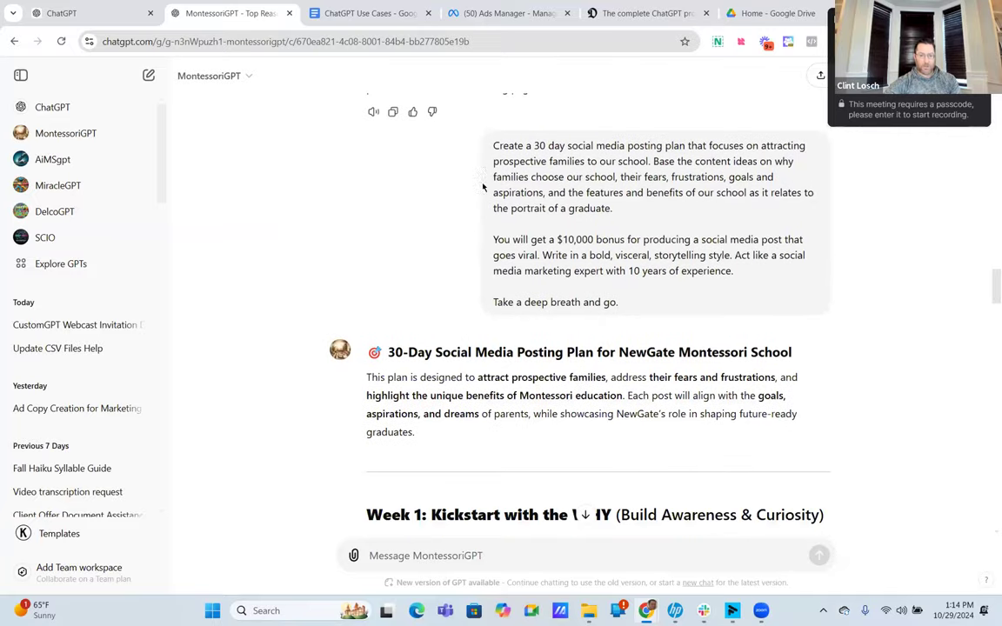
{"action": "scroll", "coordinate": [482, 186], "scroll_direction": "up", "scroll_amount": 1}
{"action": "left_click_drag", "start_coordinate": [493, 210], "coordinate": [774, 244]}
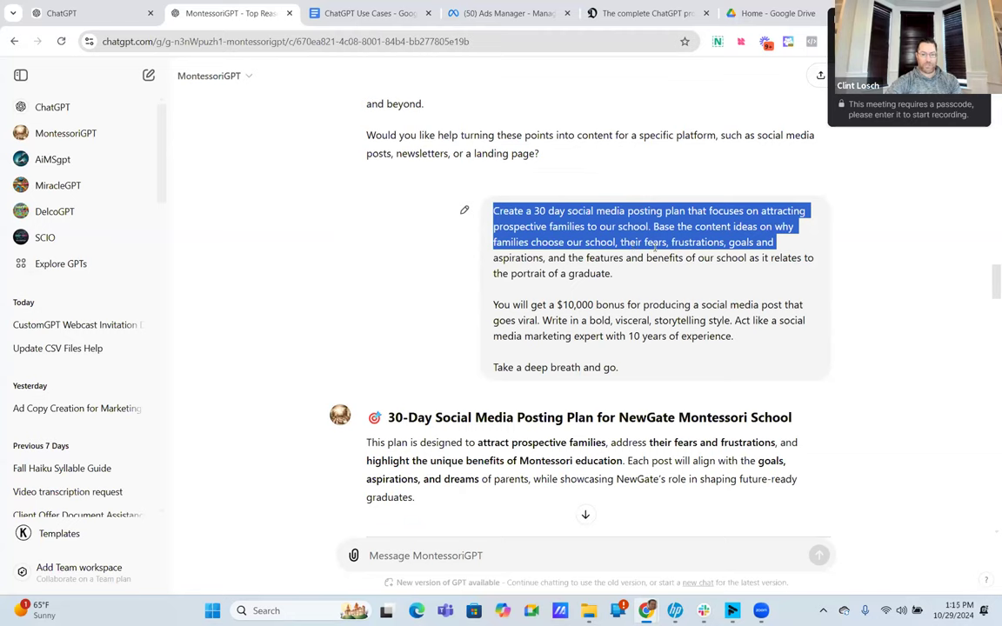
{"action": "left_click", "coordinate": [492, 228]}
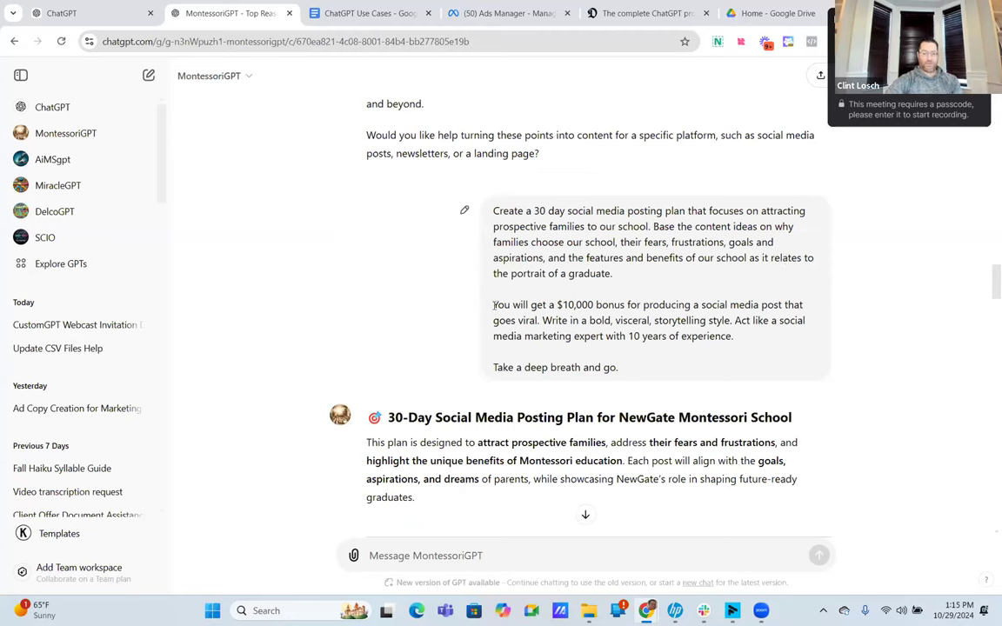
{"action": "left_click_drag", "start_coordinate": [493, 305], "coordinate": [698, 373]}
{"action": "left_click", "coordinate": [663, 333]}
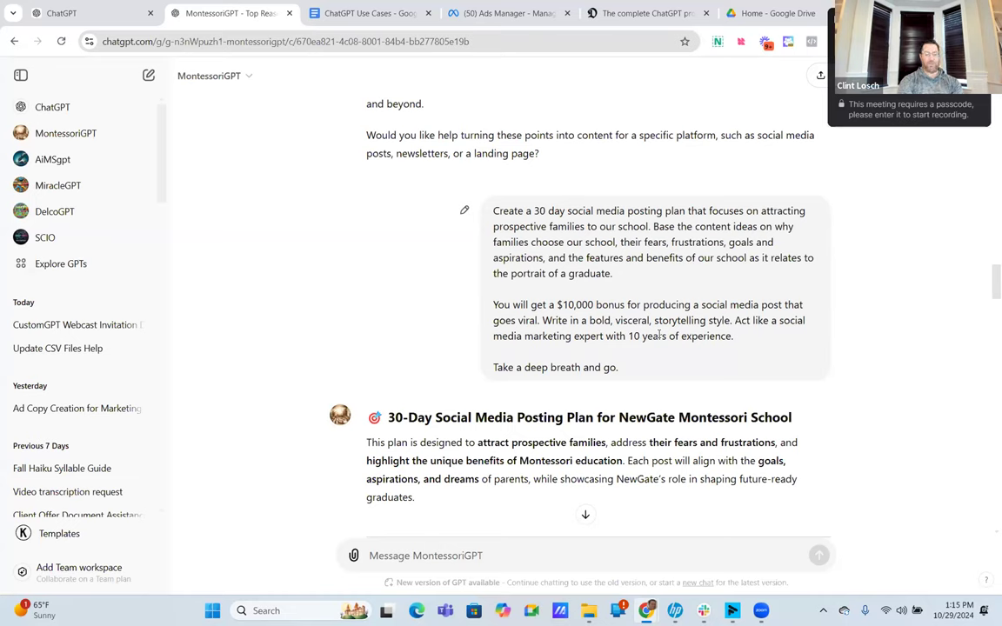
Step: Look through the generated 30-day social media posting plan, starting with the Week 1 post ideas
{"action": "scroll", "coordinate": [481, 251], "scroll_direction": "down", "scroll_amount": 4}
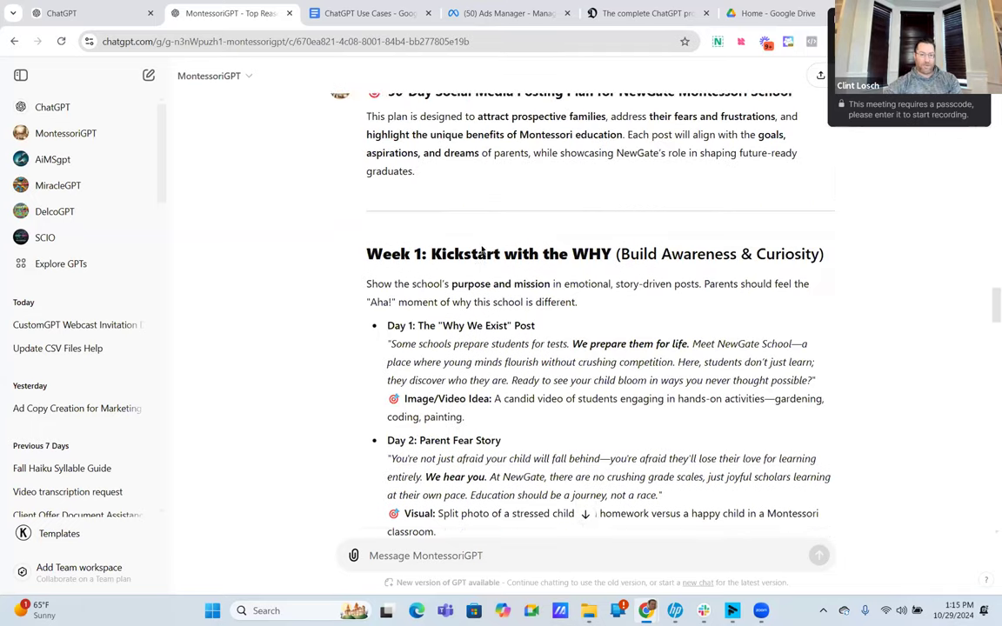
{"action": "scroll", "coordinate": [481, 251], "scroll_direction": "down", "scroll_amount": 2}
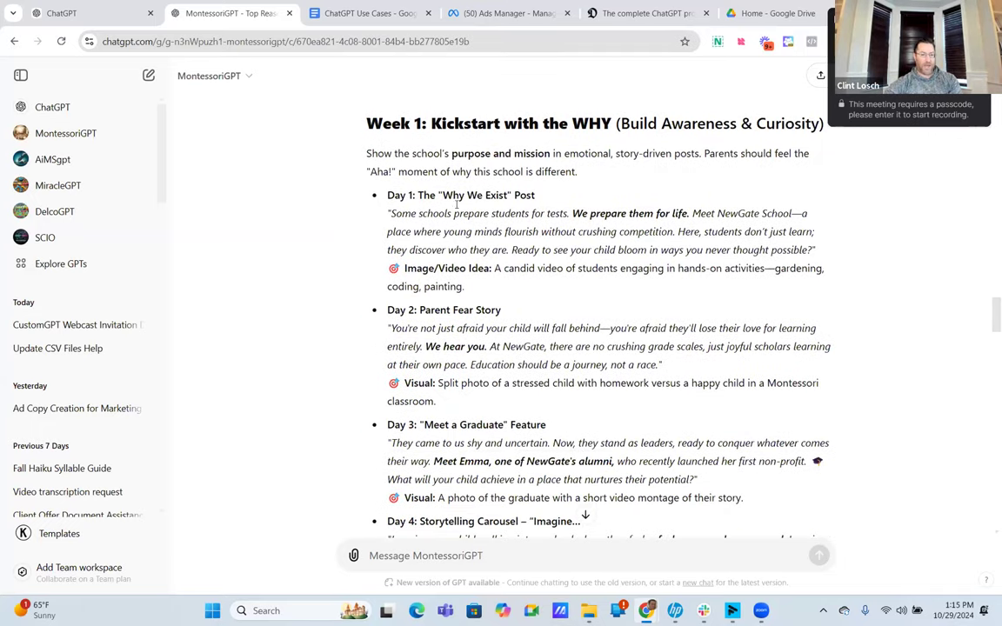
{"action": "scroll", "coordinate": [461, 261], "scroll_direction": "down", "scroll_amount": 9}
{"action": "scroll", "coordinate": [468, 279], "scroll_direction": "down", "scroll_amount": 6}
Step: Revisit the school's features and benefits table and the portrait of a graduate prompt that precedes it
{"action": "scroll", "coordinate": [443, 273], "scroll_direction": "up", "scroll_amount": 7}
{"action": "scroll", "coordinate": [445, 275], "scroll_direction": "up", "scroll_amount": 15}
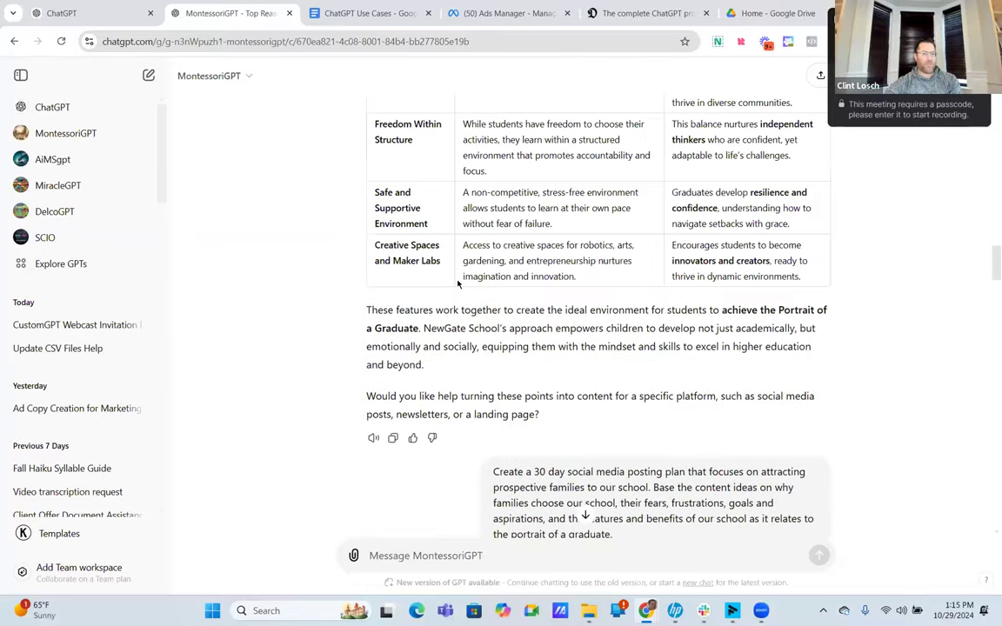
{"action": "scroll", "coordinate": [448, 269], "scroll_direction": "up", "scroll_amount": 7}
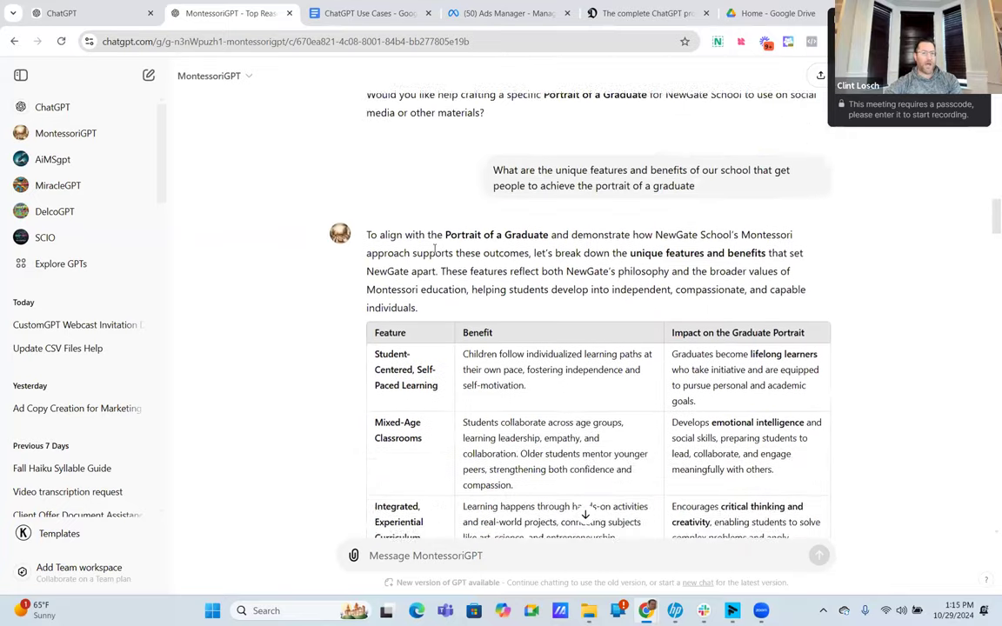
{"action": "scroll", "coordinate": [435, 250], "scroll_direction": "down", "scroll_amount": 1}
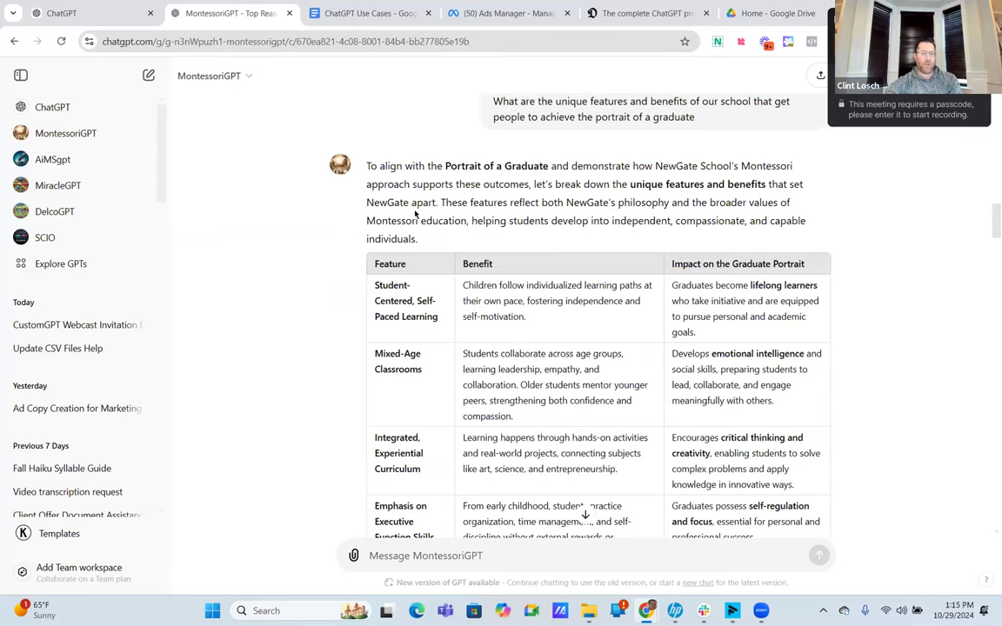
Step: Return to the 30-day plan and review the Week 1 posts for Days 3 to 5
{"action": "scroll", "coordinate": [417, 220], "scroll_direction": "down", "scroll_amount": 3}
{"action": "scroll", "coordinate": [421, 219], "scroll_direction": "down", "scroll_amount": 8}
{"action": "scroll", "coordinate": [420, 219], "scroll_direction": "down", "scroll_amount": 2}
{"action": "scroll", "coordinate": [414, 228], "scroll_direction": "down", "scroll_amount": 6}
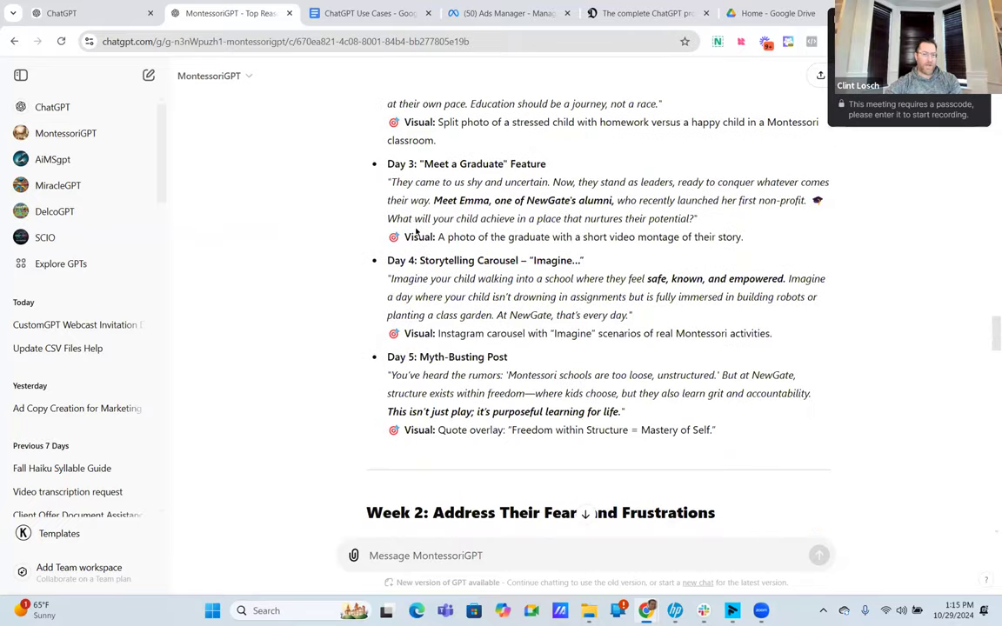
Step: Look over the Week 2 posts of the 30-day plan and return to the start of the MontessoriGPT conversation
{"action": "scroll", "coordinate": [414, 224], "scroll_direction": "down", "scroll_amount": 6}
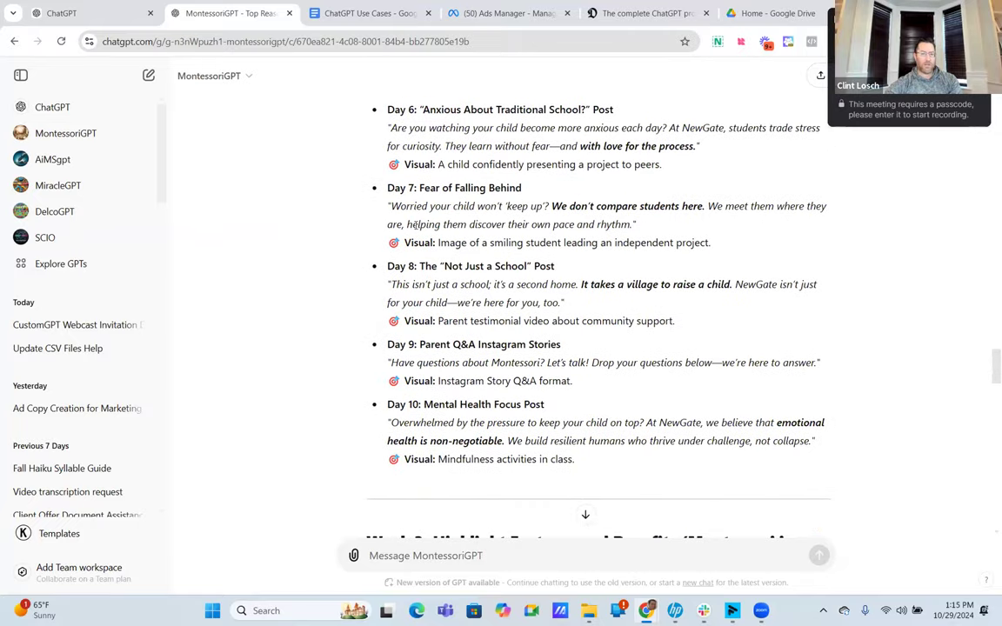
{"action": "scroll", "coordinate": [416, 225], "scroll_direction": "up", "scroll_amount": 6}
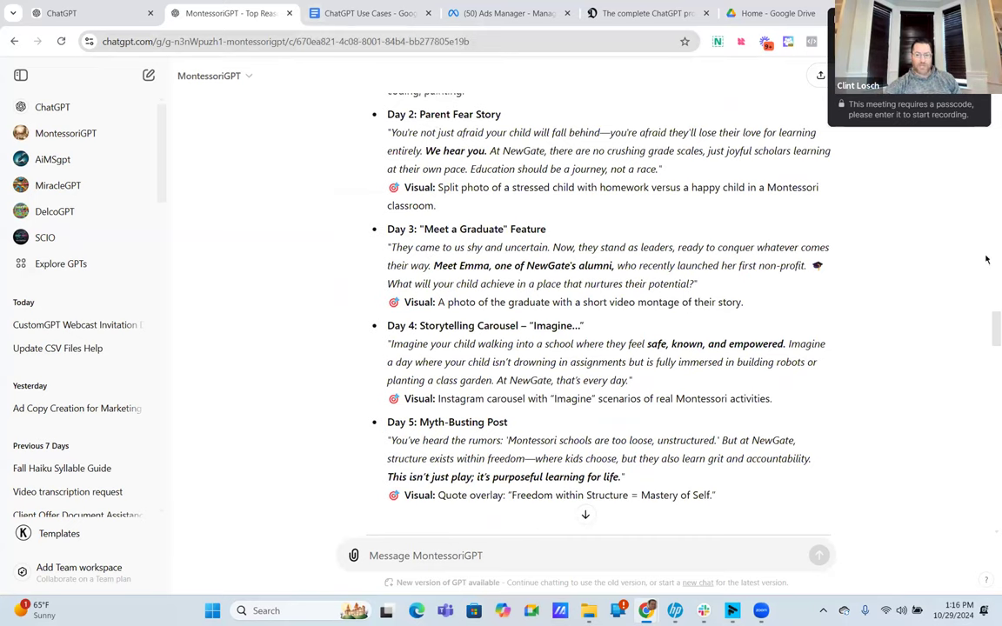
{"action": "scroll", "coordinate": [986, 259], "scroll_direction": "up", "scroll_amount": 15}
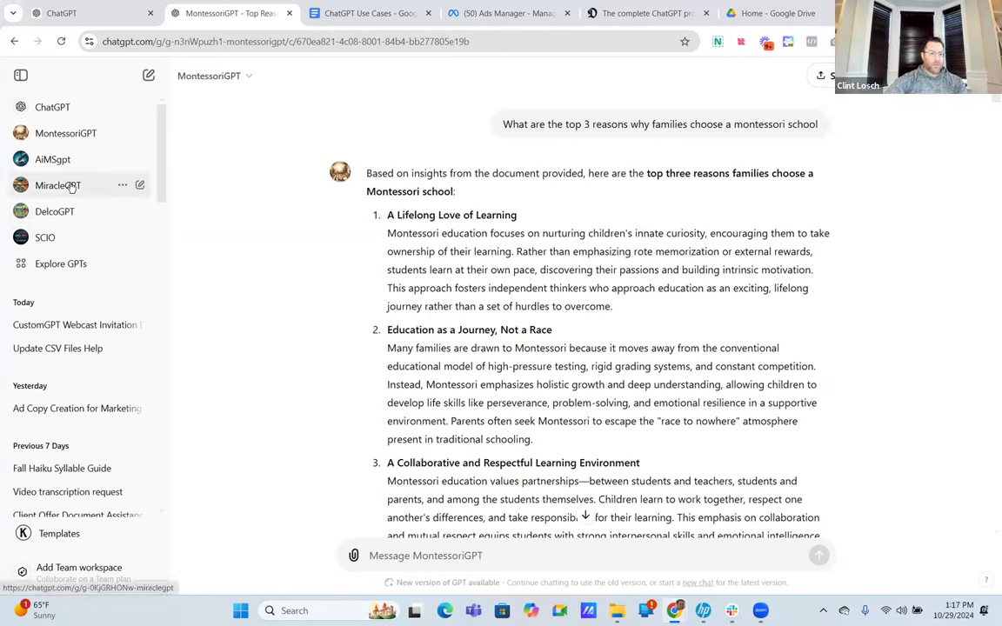
Step: Open the directory of custom GPTs and look through its Featured, Trending and By ChatGPT sections
{"action": "left_click", "coordinate": [72, 265]}
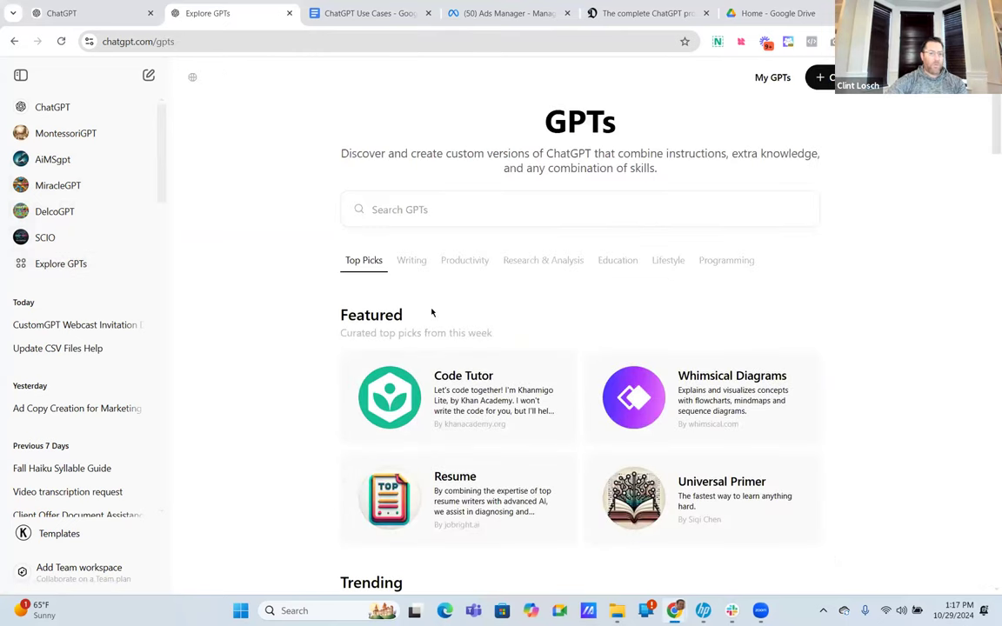
{"action": "scroll", "coordinate": [432, 313], "scroll_direction": "down", "scroll_amount": 2}
{"action": "scroll", "coordinate": [431, 316], "scroll_direction": "down", "scroll_amount": 2}
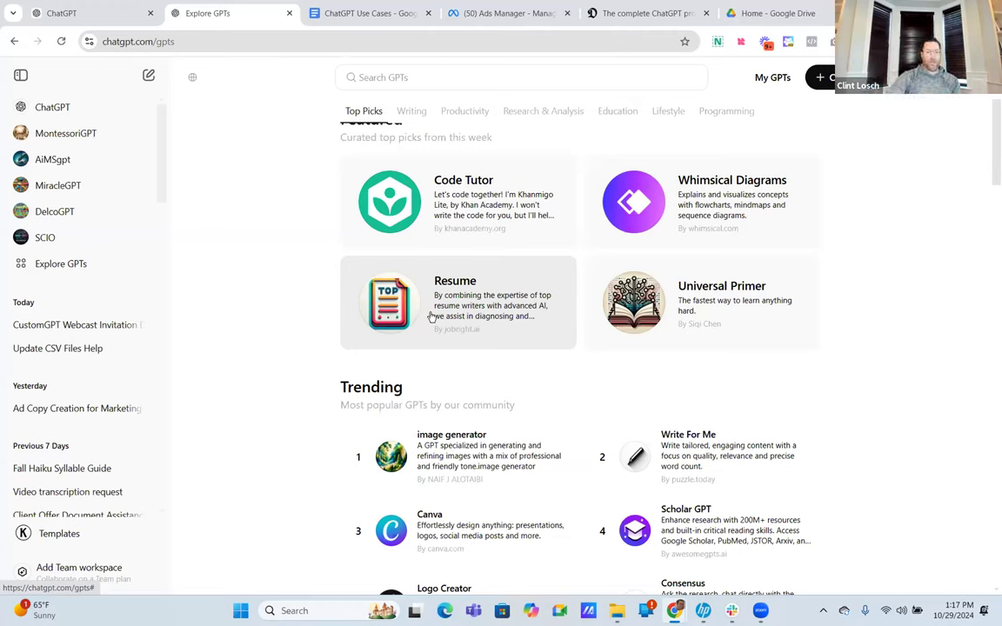
{"action": "scroll", "coordinate": [387, 325], "scroll_direction": "down", "scroll_amount": 2}
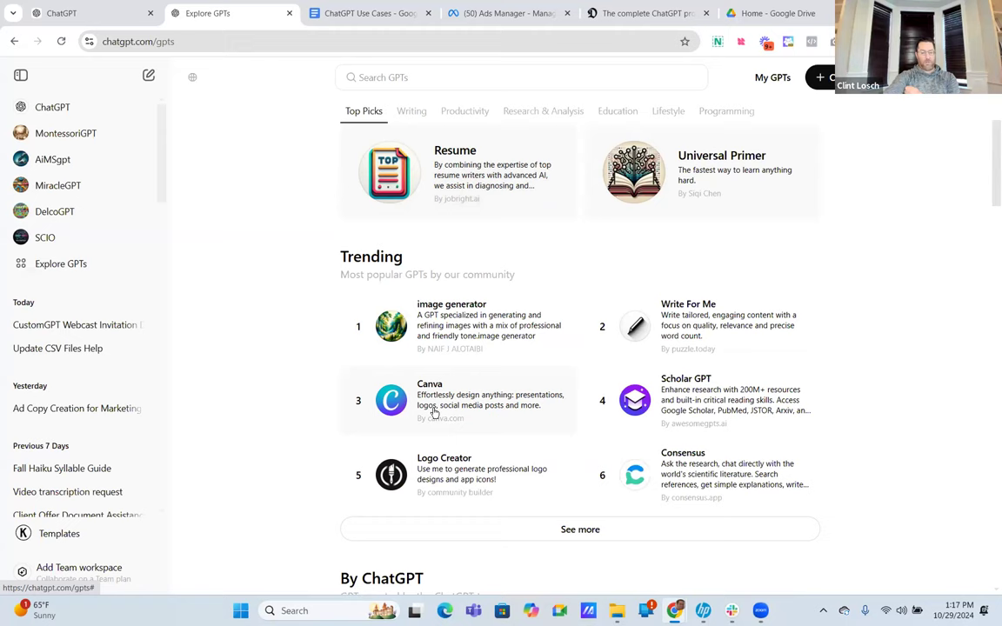
{"action": "scroll", "coordinate": [427, 279], "scroll_direction": "down", "scroll_amount": 2}
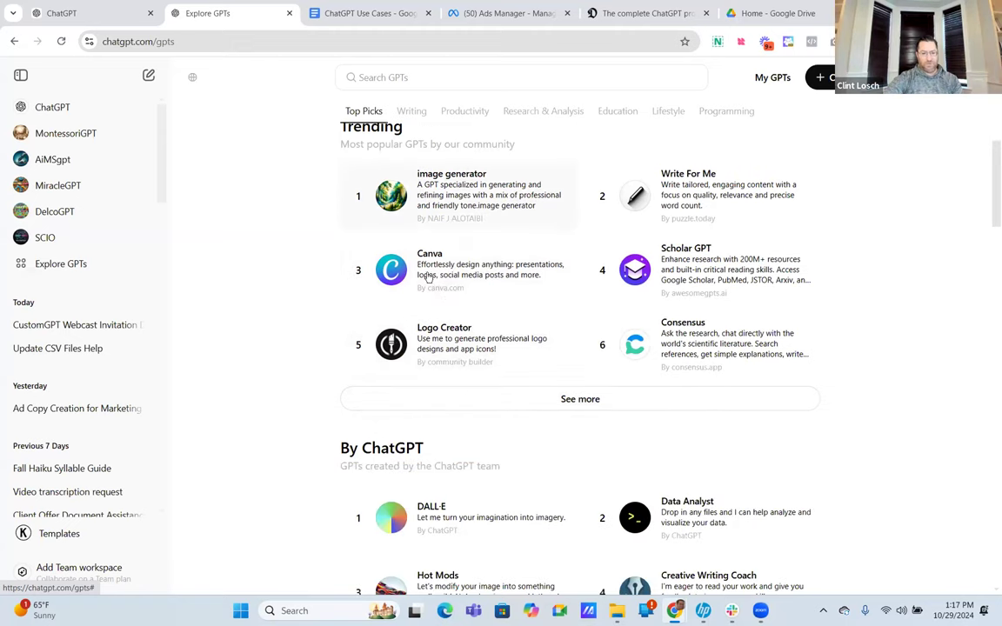
{"action": "scroll", "coordinate": [428, 276], "scroll_direction": "down", "scroll_amount": 4}
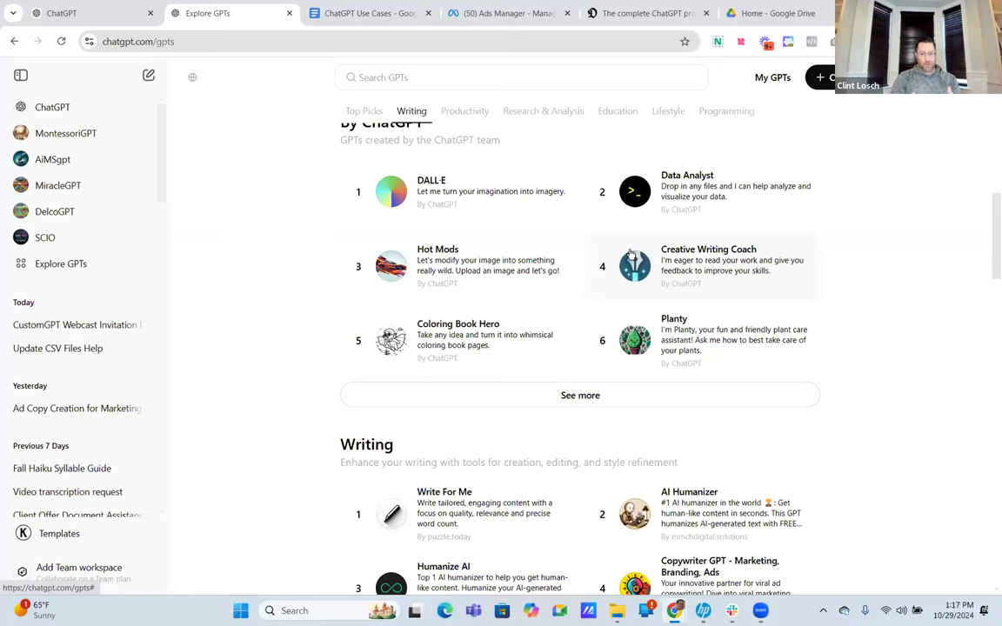
{"action": "scroll", "coordinate": [629, 253], "scroll_direction": "up", "scroll_amount": 4}
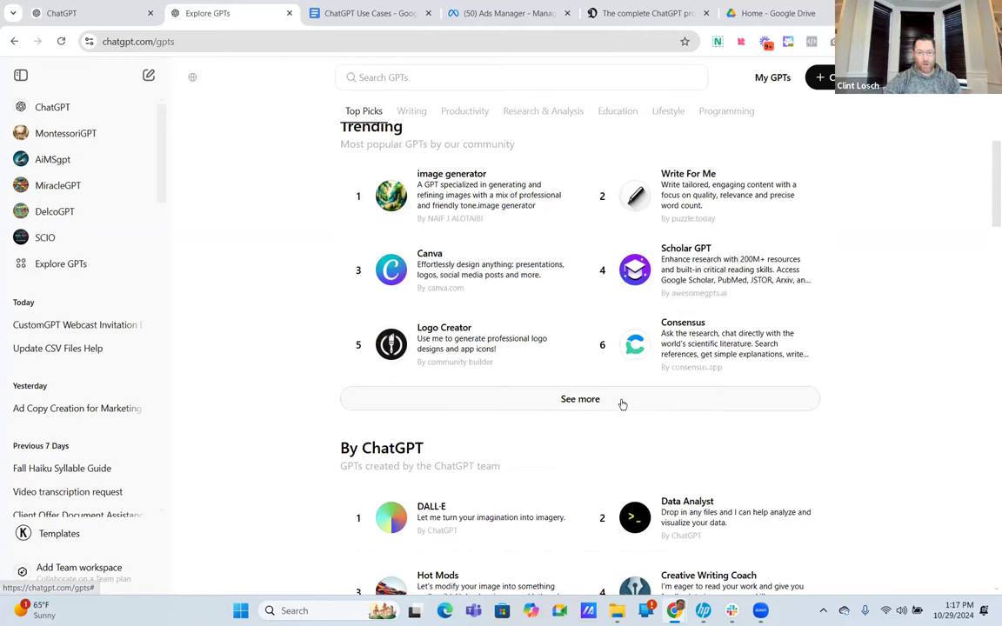
Step: Expand the Trending list of GPTs and examine its additional entries and the GPTs made by ChatGPT
{"action": "left_click", "coordinate": [572, 402]}
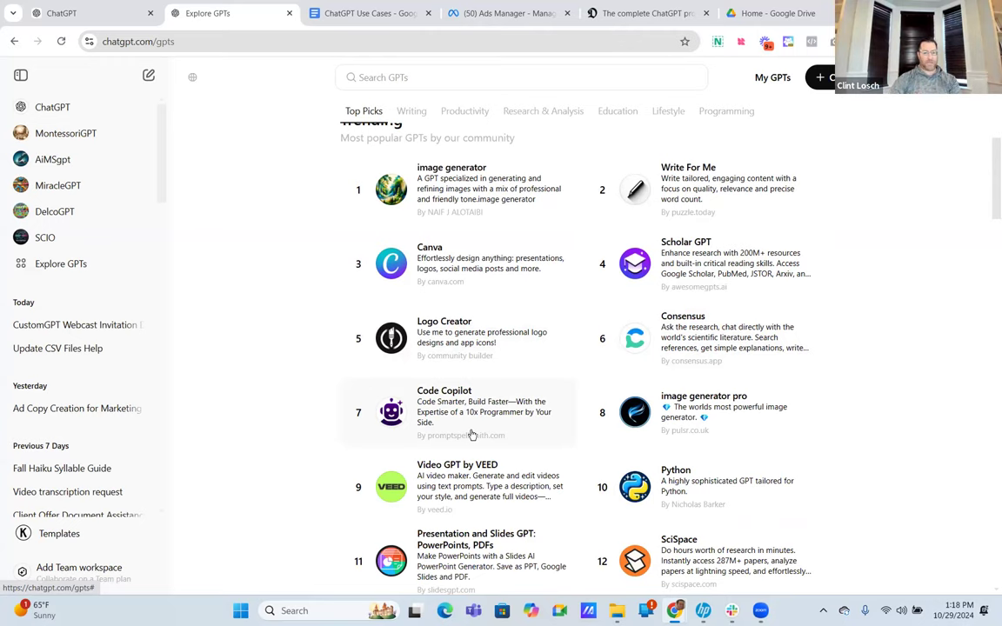
{"action": "scroll", "coordinate": [458, 383], "scroll_direction": "down", "scroll_amount": 3}
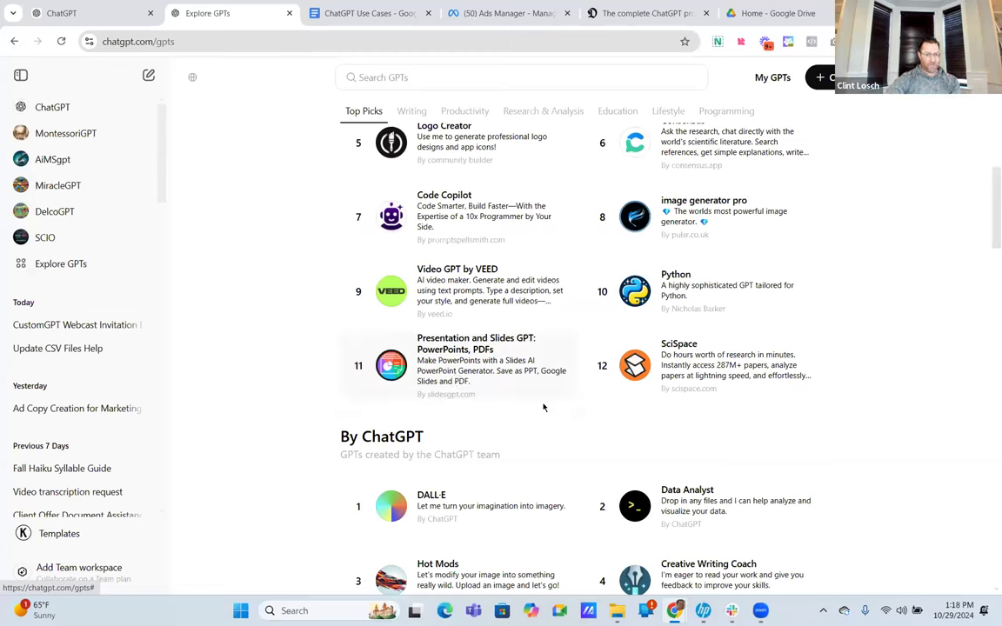
{"action": "scroll", "coordinate": [680, 448], "scroll_direction": "down", "scroll_amount": 2}
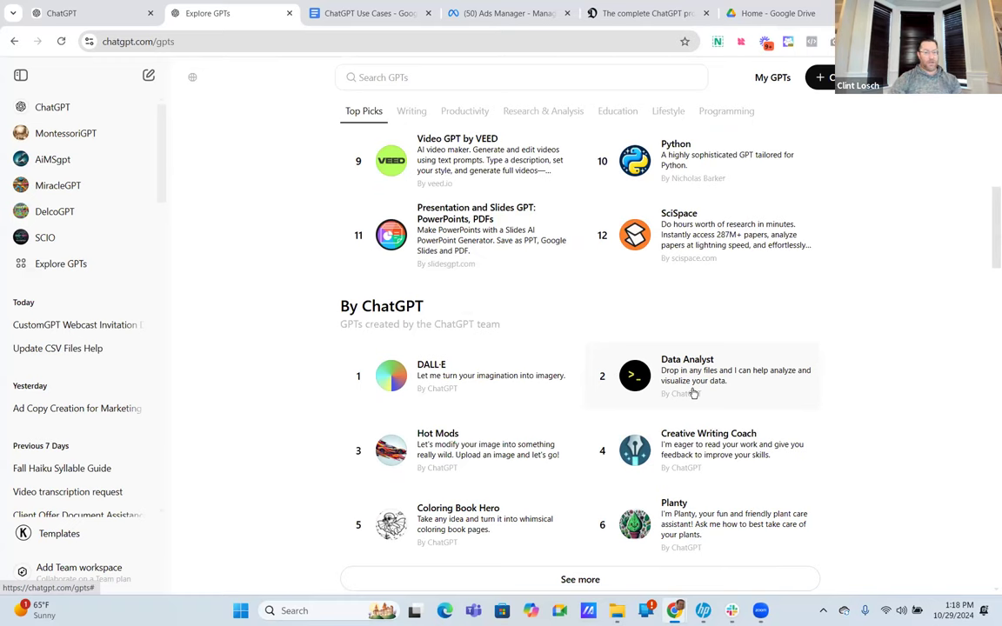
{"action": "scroll", "coordinate": [526, 380], "scroll_direction": "down", "scroll_amount": 2}
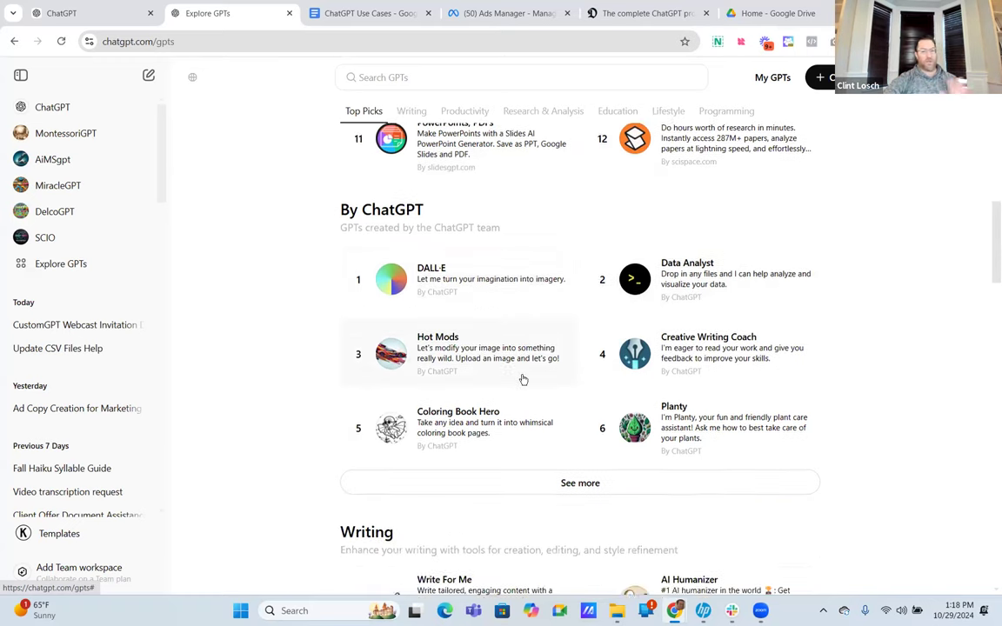
{"action": "scroll", "coordinate": [548, 365], "scroll_direction": "down", "scroll_amount": 1}
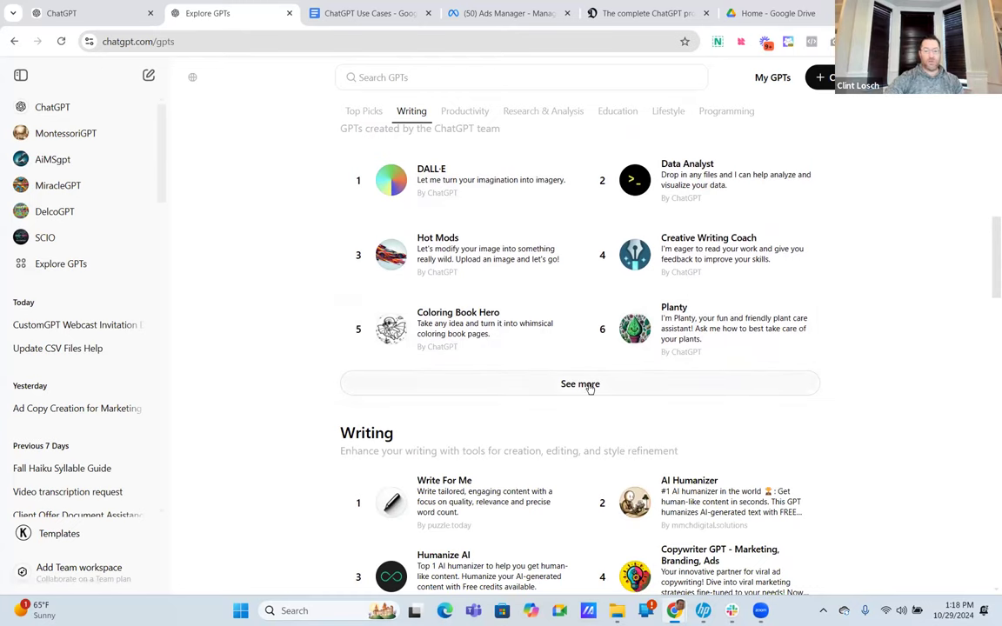
Step: Browse the directory's category sections from Writing through Lifestyle, and open a blank new GPT draft
{"action": "scroll", "coordinate": [590, 387], "scroll_direction": "down", "scroll_amount": 4}
{"action": "scroll", "coordinate": [590, 388], "scroll_direction": "down", "scroll_amount": 12}
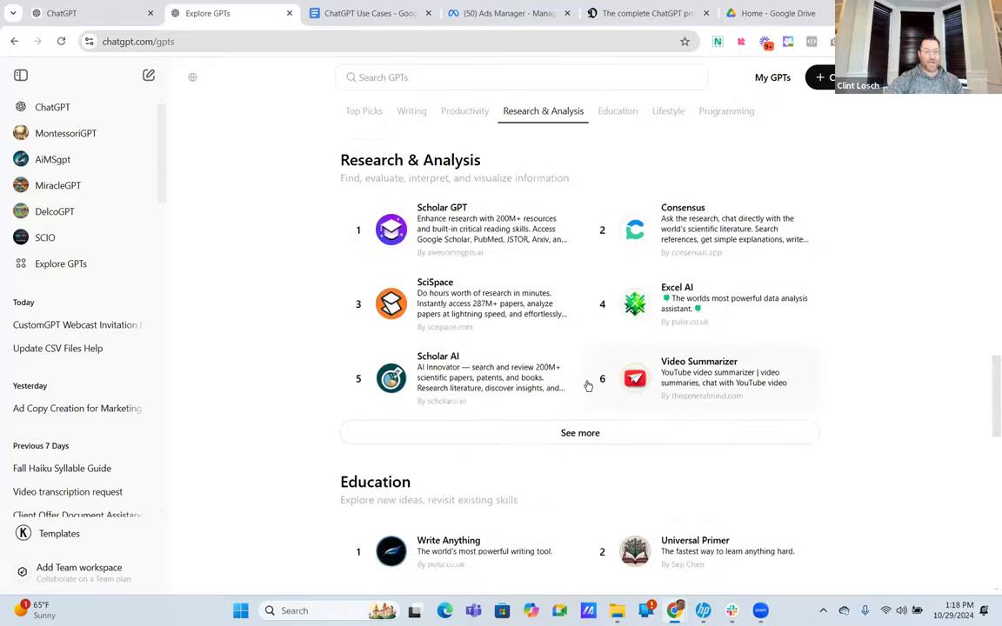
{"action": "scroll", "coordinate": [587, 389], "scroll_direction": "down", "scroll_amount": 5}
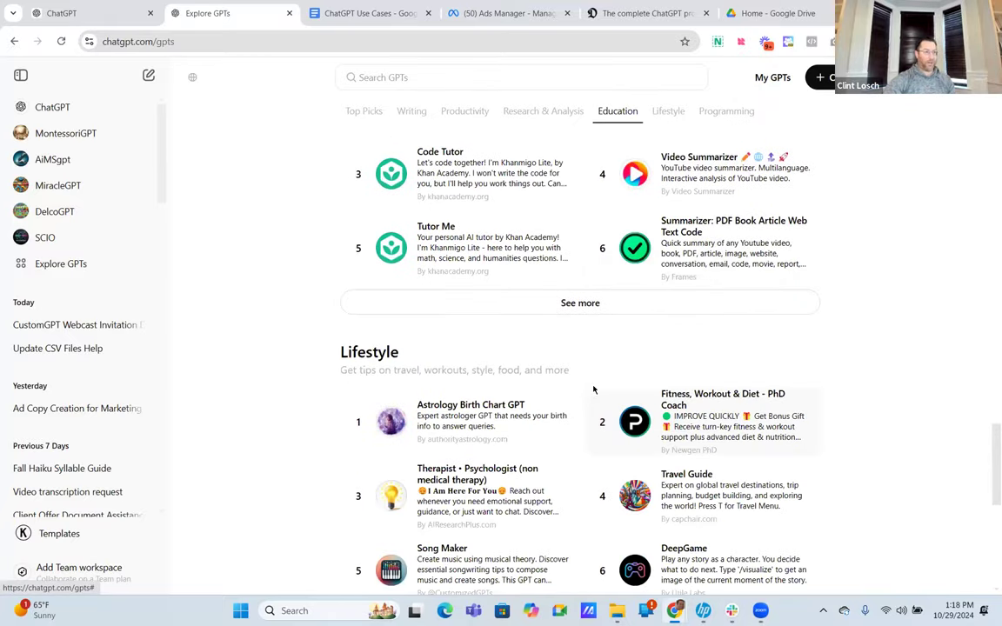
{"action": "scroll", "coordinate": [594, 388], "scroll_direction": "up", "scroll_amount": 20}
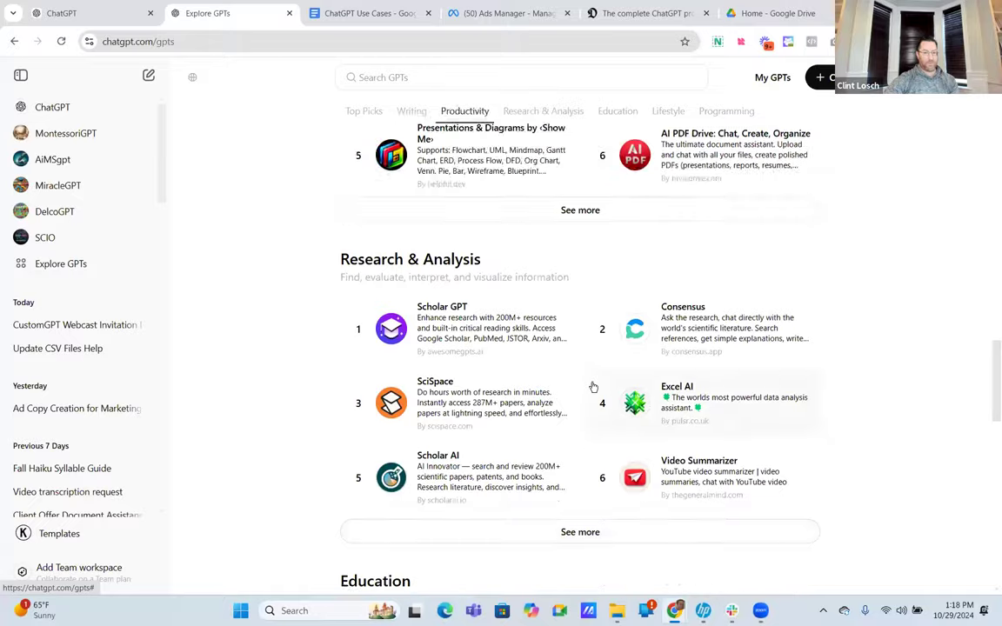
{"action": "scroll", "coordinate": [590, 380], "scroll_direction": "up", "scroll_amount": 15}
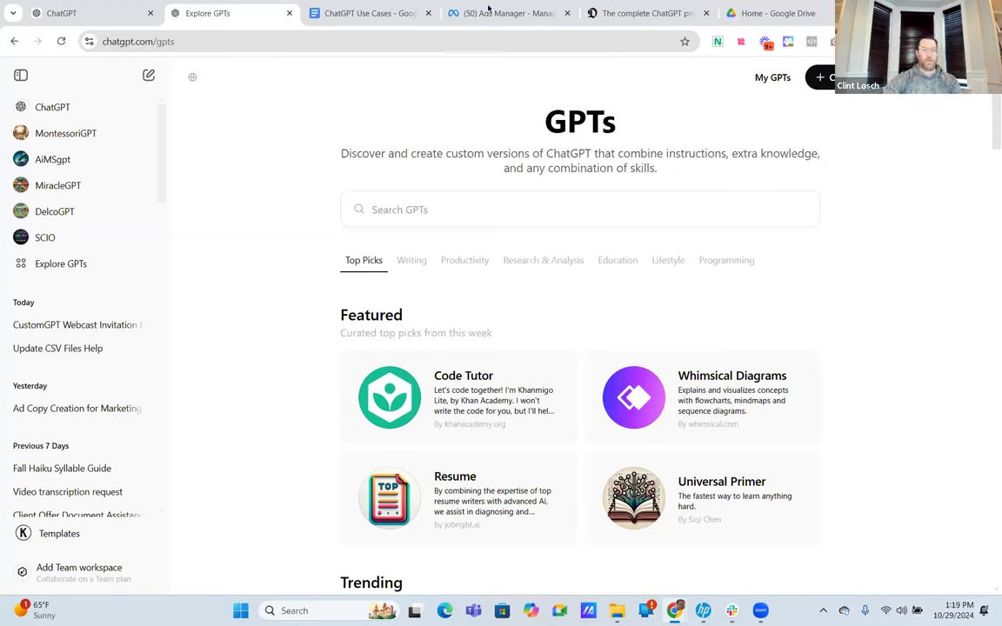
{"action": "left_click", "coordinate": [824, 78]}
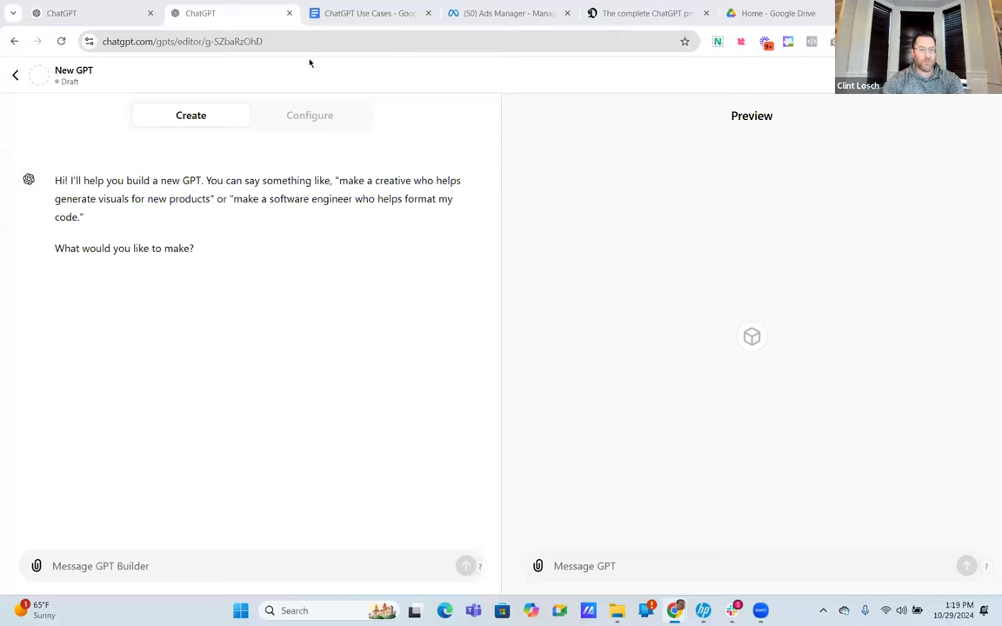
Step: In the ChatGPT Use Cases document, add "Building your GPT:" below the bullet list, followed by the "Step 1: Gather Your School Documents" text
{"action": "left_click", "coordinate": [351, 18]}
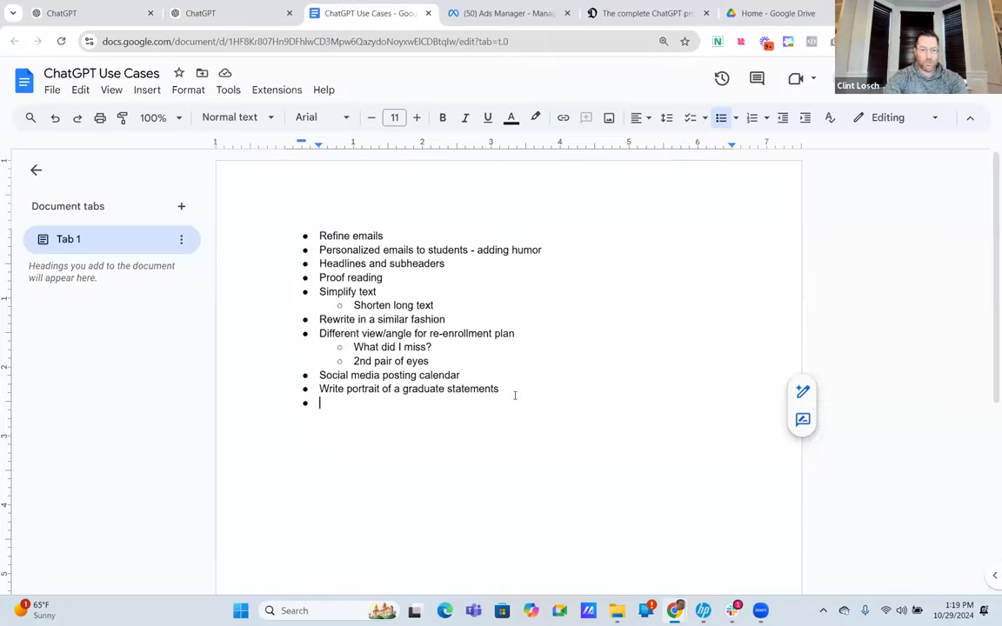
{"action": "key", "text": "Return"}
{"action": "key", "text": "Return"}
{"action": "type", "text": "B"}
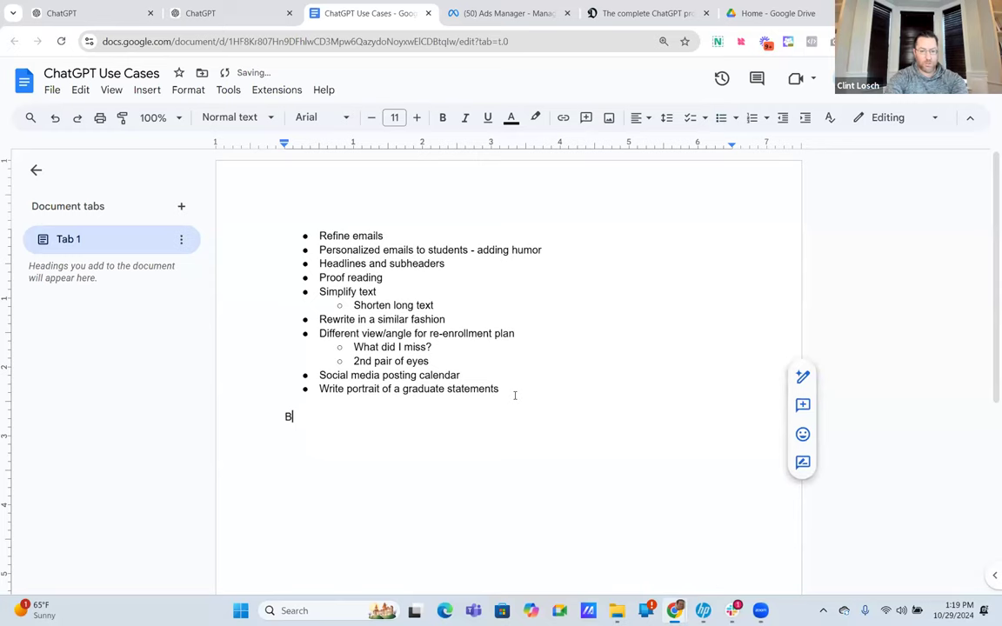
{"action": "type", "text": "uilding you"}
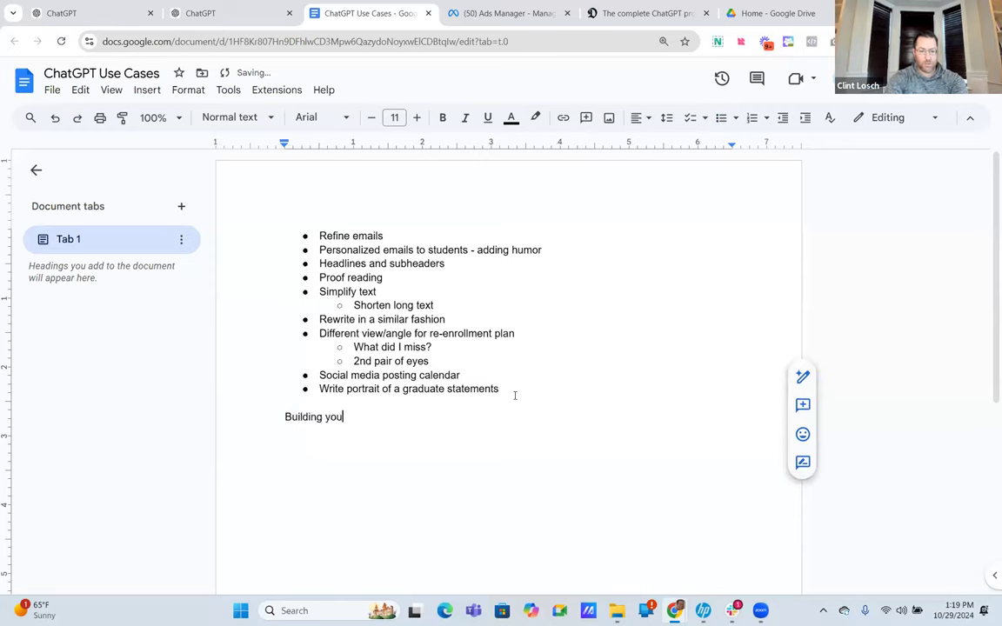
{"action": "type", "text": "r GPT:"}
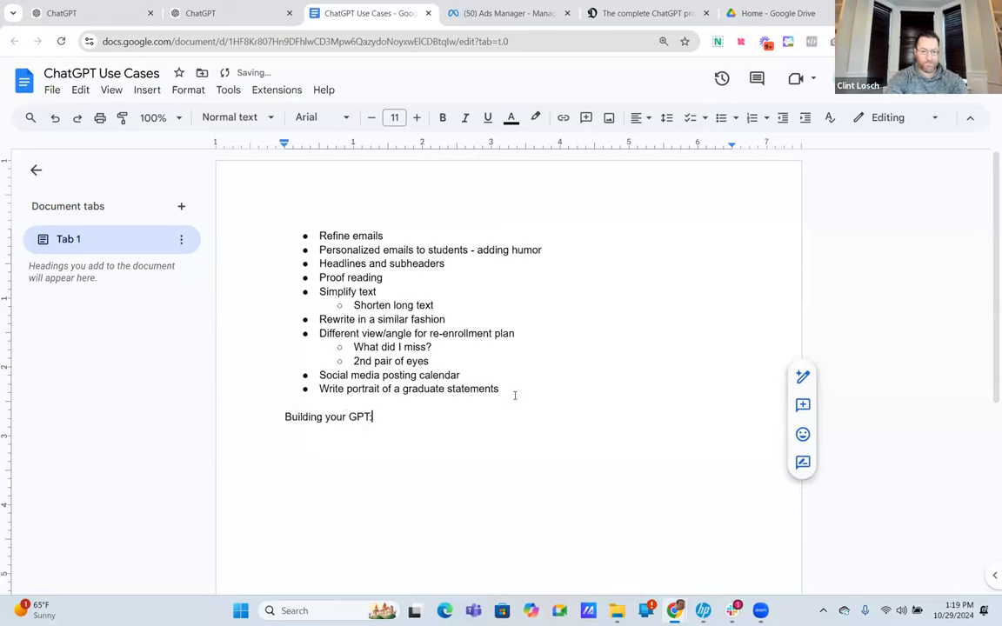
{"action": "key", "text": "Return"}
{"action": "type", "text": "Step 1: Gather Your School Documents Start by collecting the essential documents that represent your school's brand, style, and core values. These will help train the model to understand the school's unique voice: Mission and Vision Statements: Articulate the school's goals and values. Brand Guidelines: Include details on tone of voice, visual identity, key phrases, etc. Portrait of a Graduate: Outline characteristics and skills the school aims to develop in students. Marketing Materials: Website content, brochures, social media posts, etc. Parent Surveys & Testimonials: Insights into what parents love about the school. Handbooks: Provide details on school culture, policies, and community expectations. Sample Communications: Emails, letters, newsletters—anything that conveys the school's tone."}
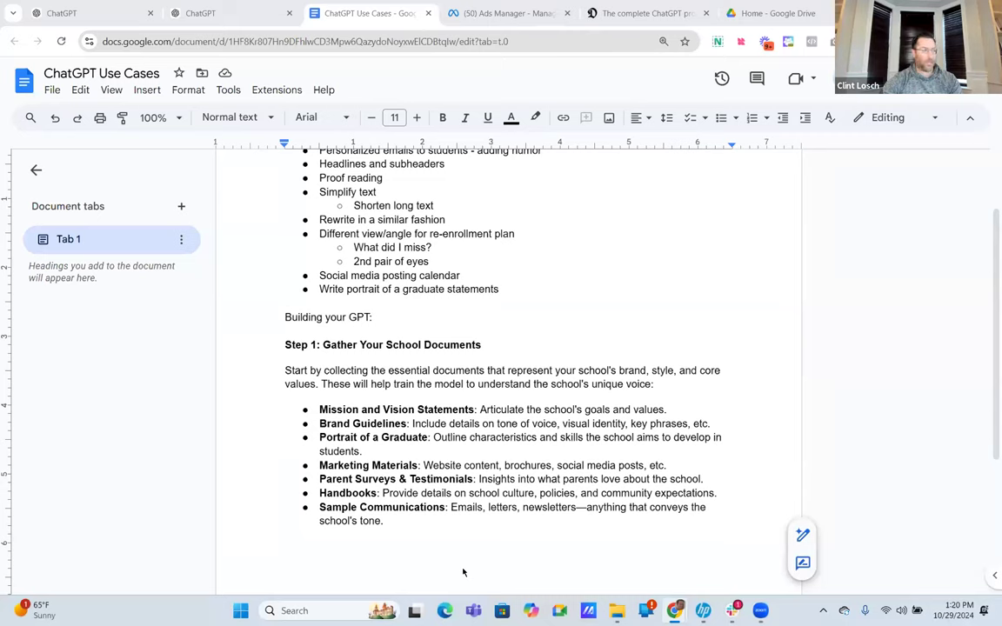
Step: Switch back to ChatGPT, trace the path from its home page to a blank GPT draft, and leave the draft
{"action": "left_click", "coordinate": [174, 15]}
{"action": "left_click", "coordinate": [18, 77]}
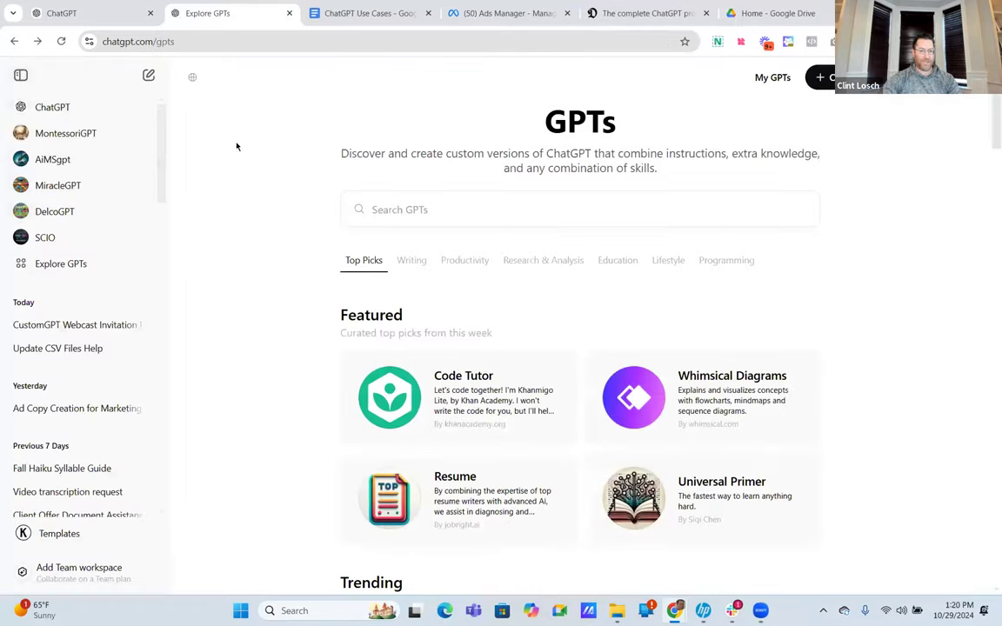
{"action": "left_click", "coordinate": [57, 110]}
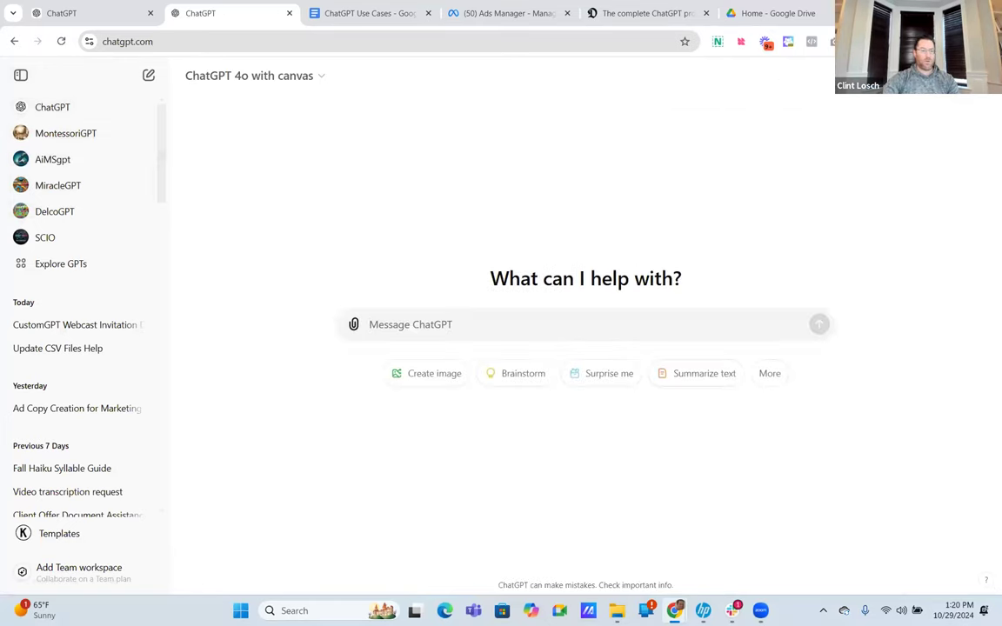
{"action": "left_click", "coordinate": [57, 275]}
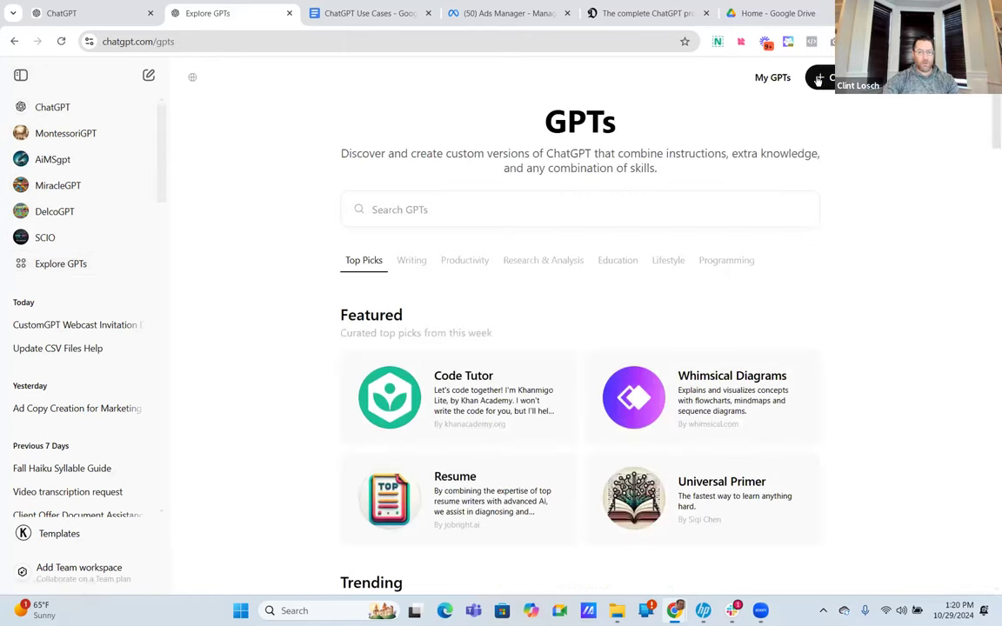
{"action": "left_click", "coordinate": [824, 80]}
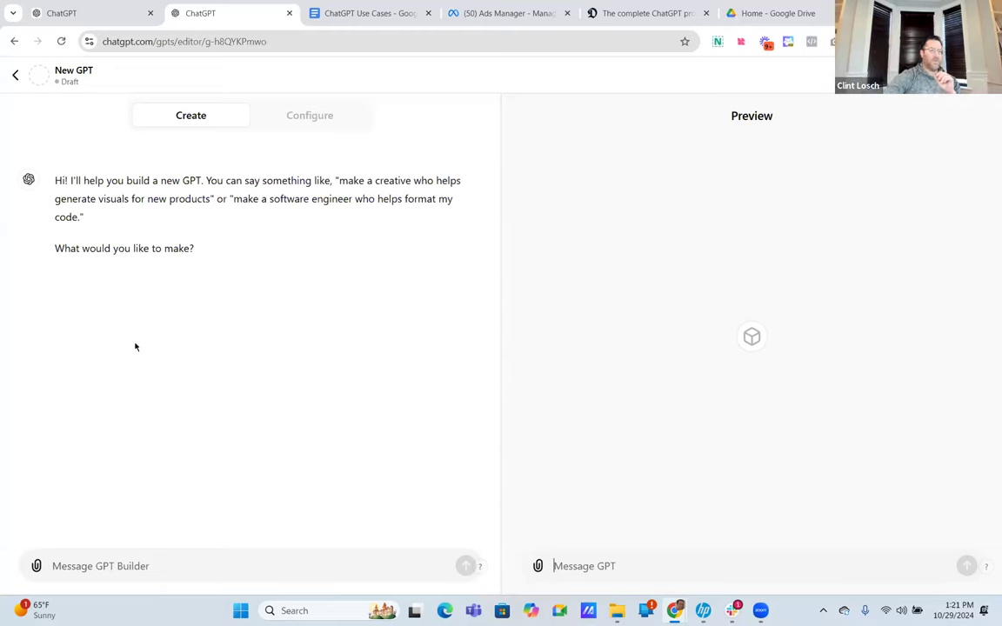
{"action": "left_click", "coordinate": [19, 75]}
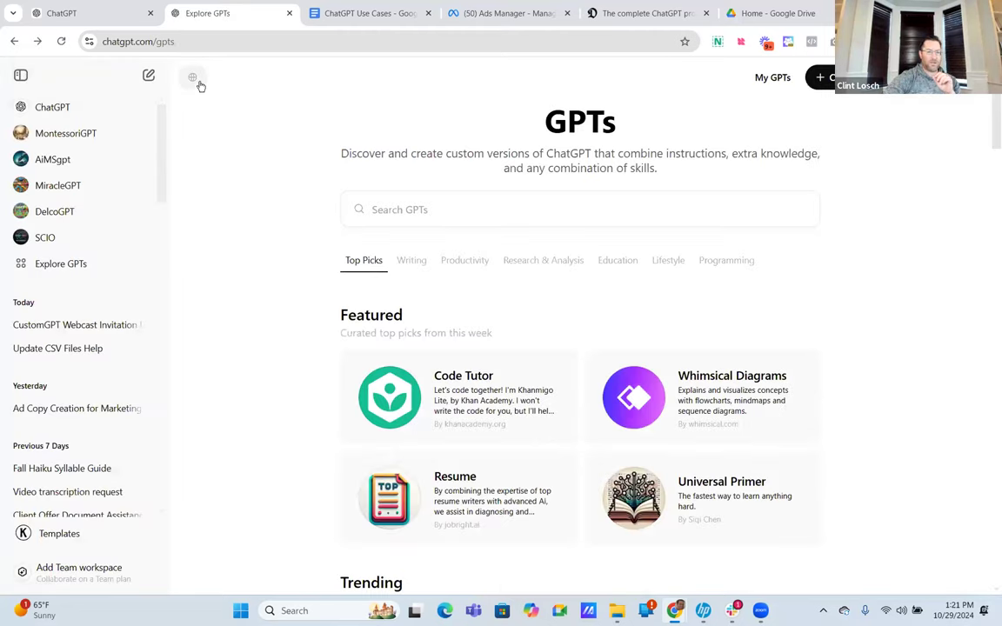
Step: Go through ChatGPT's home page to the GPT directory and open a new blank GPT draft
{"action": "left_click", "coordinate": [132, 109]}
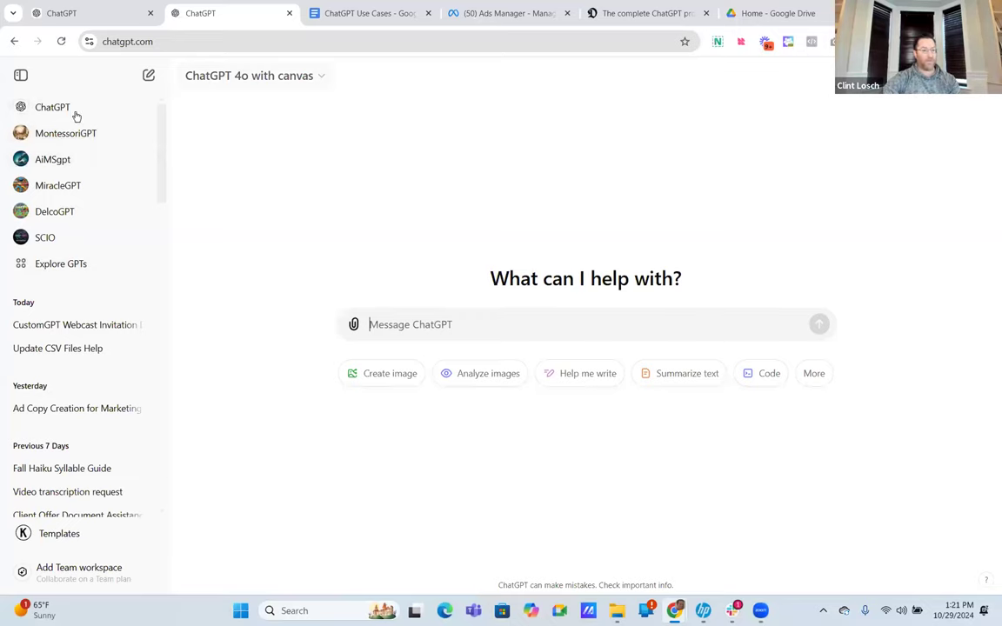
{"action": "left_click", "coordinate": [40, 262]}
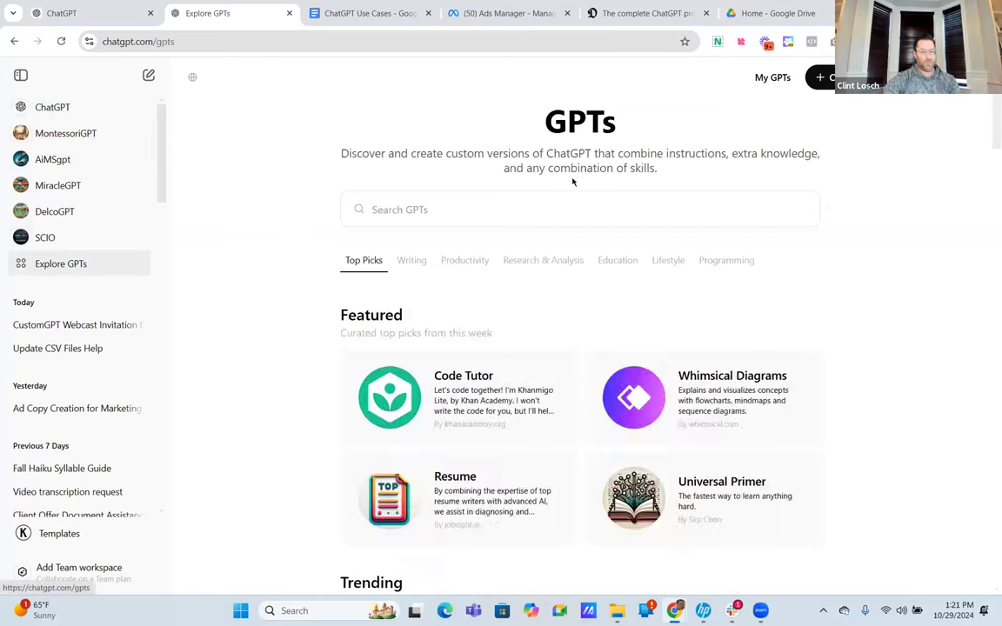
{"action": "left_click", "coordinate": [817, 77]}
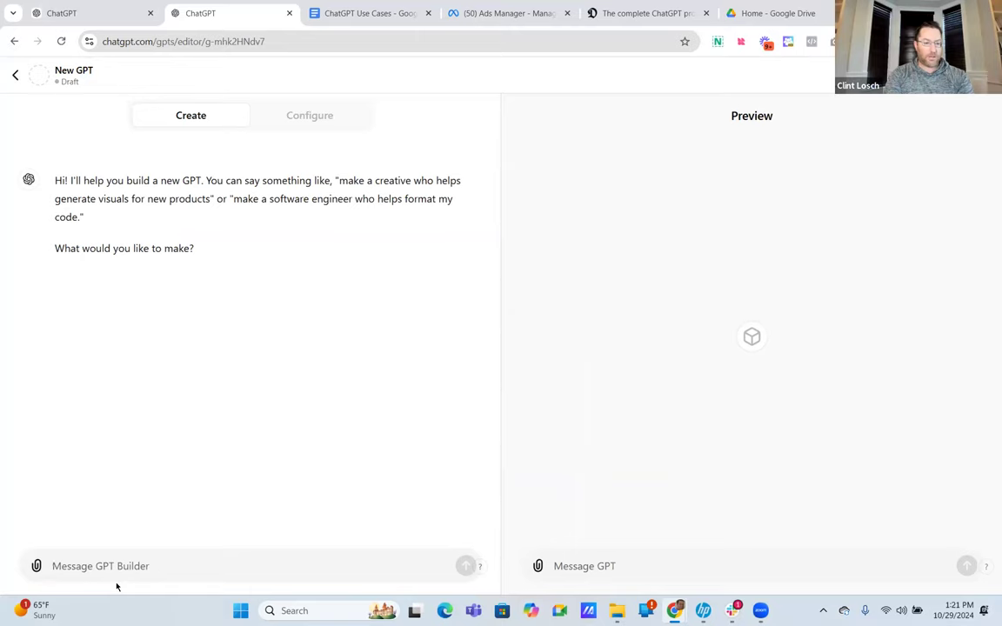
Step: Tell the GPT Builder to create a content creation GPT for AiMS Academy, covering blog content, social media content, ad copy, email copy, and website copy
{"action": "type", "text": "I"}
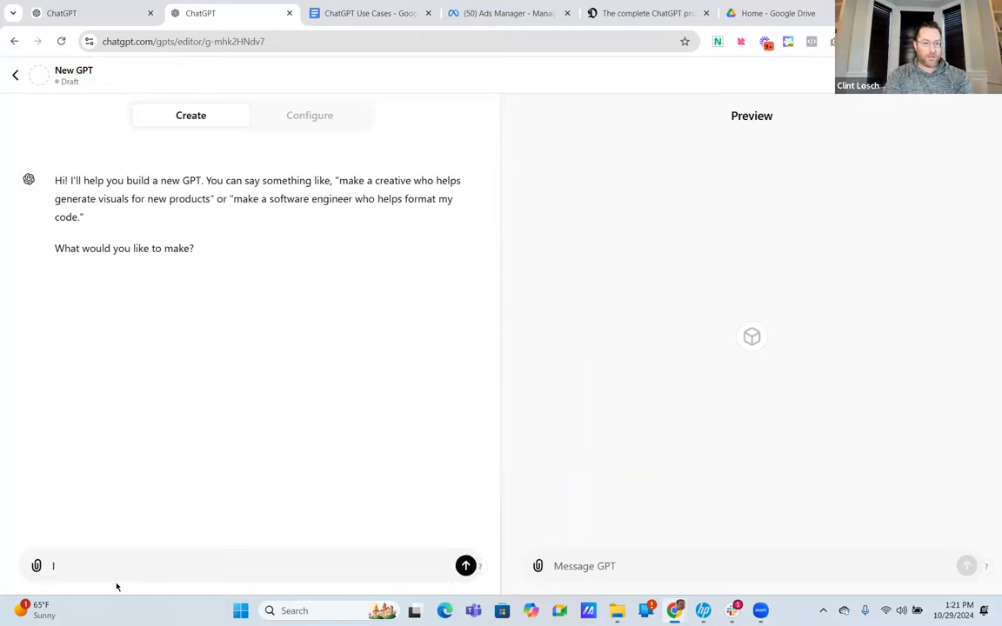
{"action": "type", "text": " want to create"}
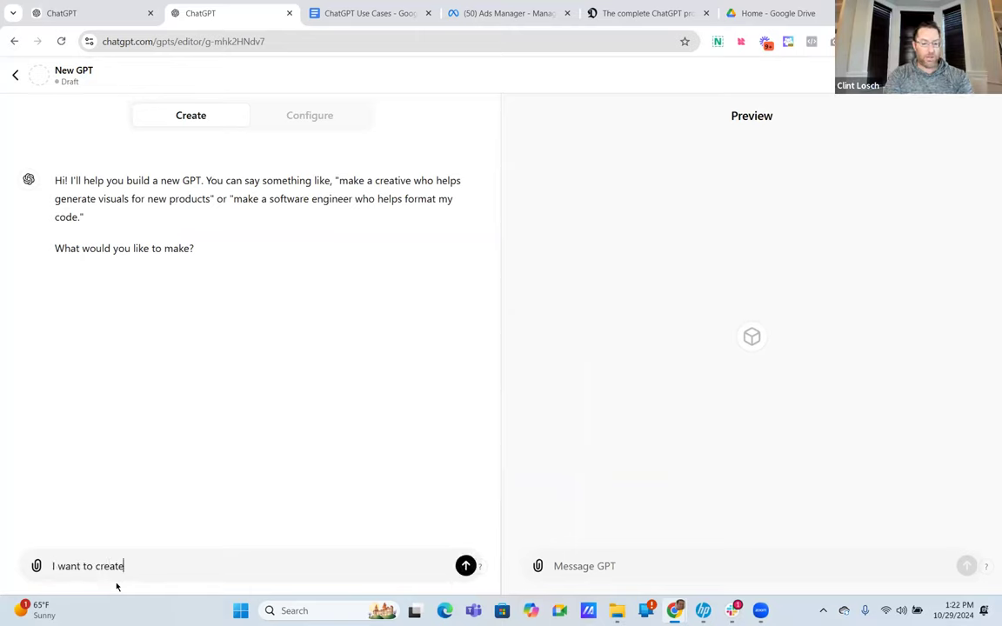
{"action": "type", "text": " a GPT to he"}
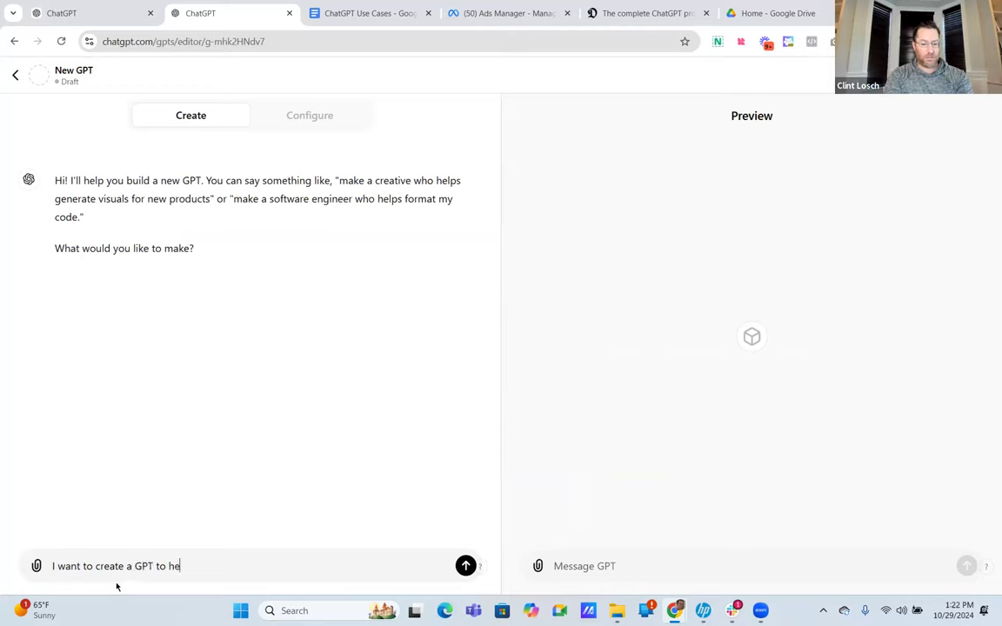
{"action": "type", "text": "lp me with content "}
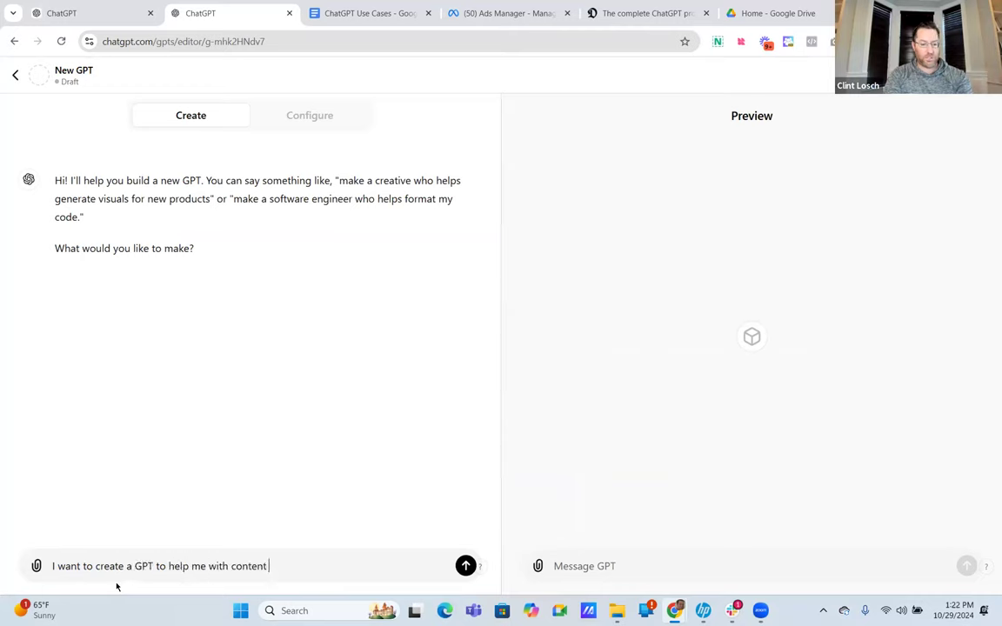
{"action": "type", "text": "creation for my sch"}
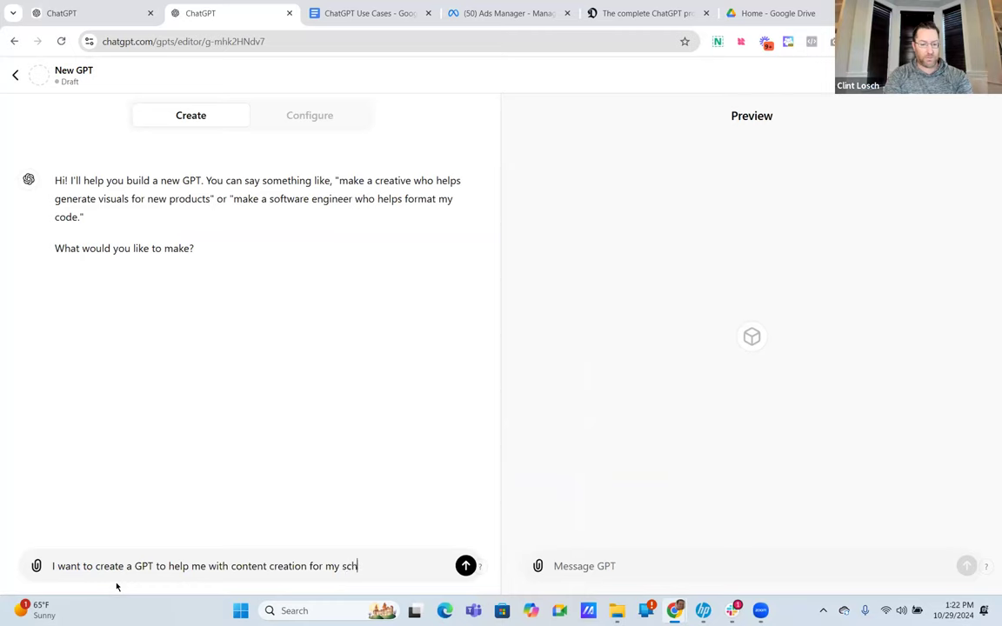
{"action": "type", "text": "ool ca"}
{"action": "key", "text": "BackSpace"}
{"action": "key", "text": "BackSpace"}
{"action": "key", "text": "BackSpace"}
{"action": "type", "text": ","}
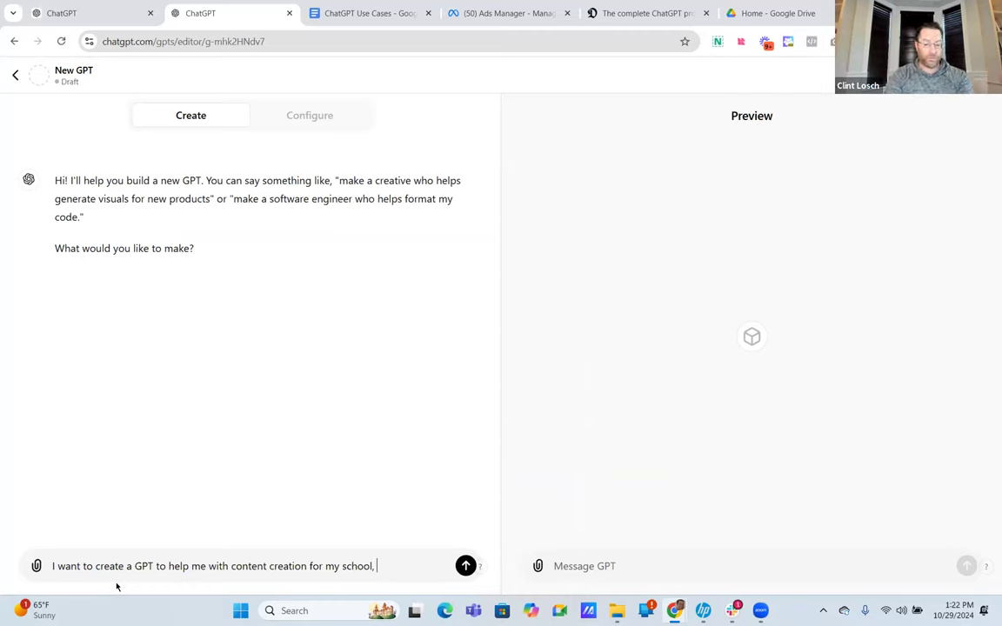
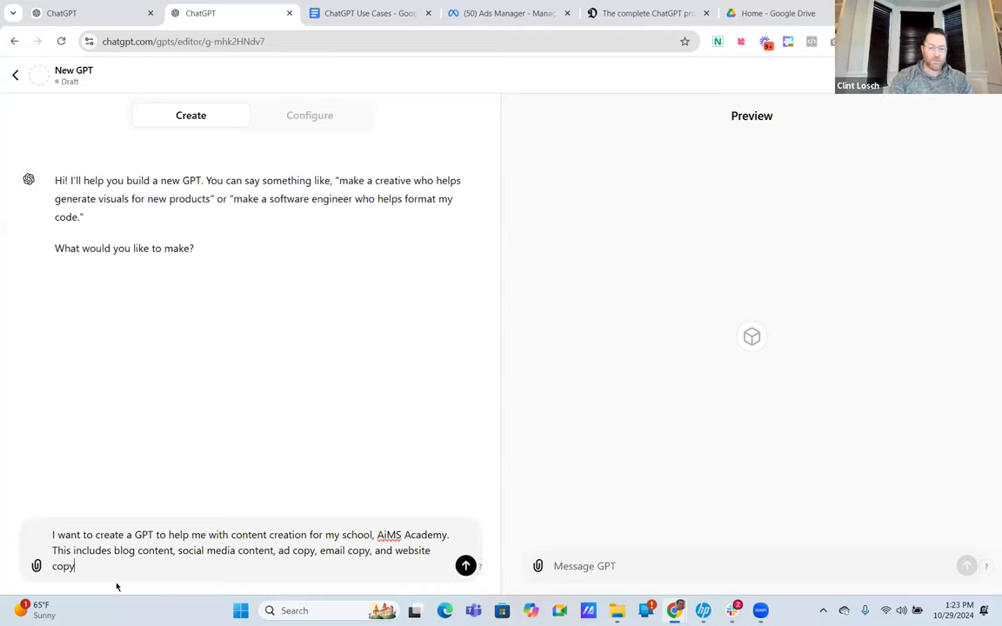
{"action": "key", "text": "Return"}
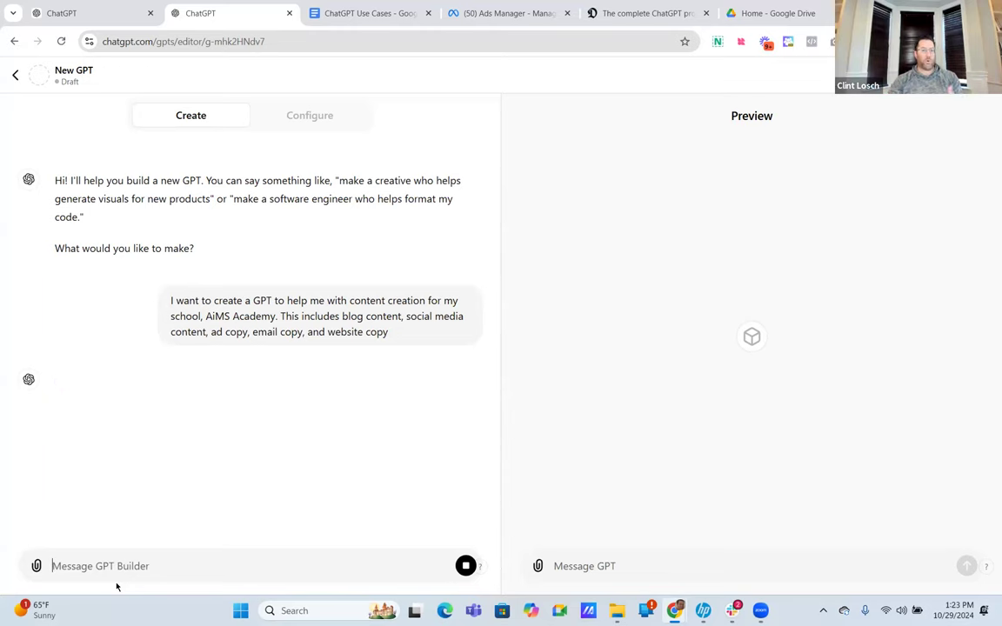
Step: Switch to the ChatGPT Use Cases document, set its general access to Anyone with the link, and copy the sharing link
{"action": "left_click", "coordinate": [363, 9]}
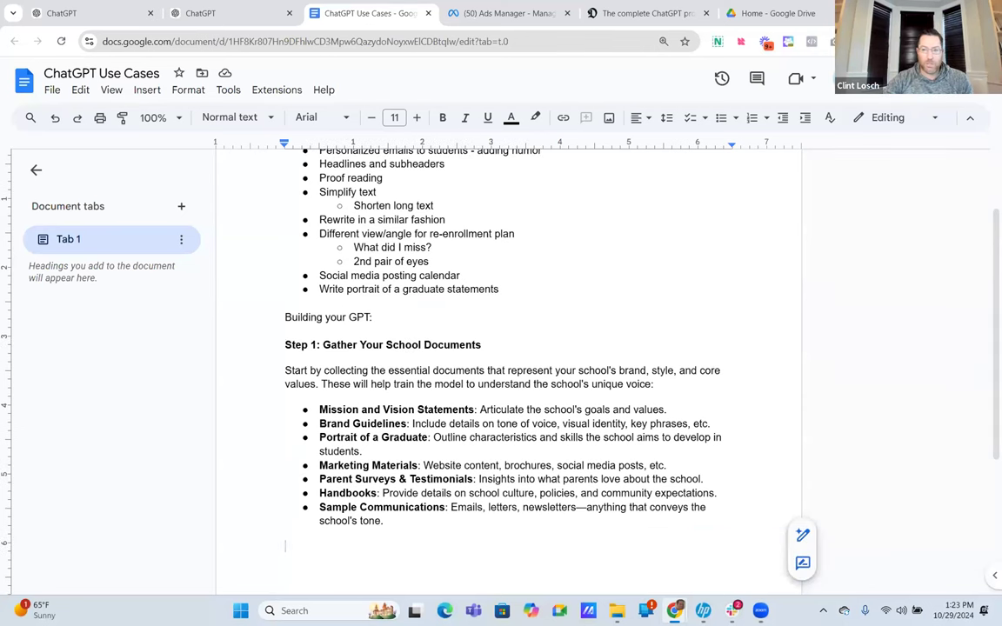
{"action": "left_click", "coordinate": [909, 78]}
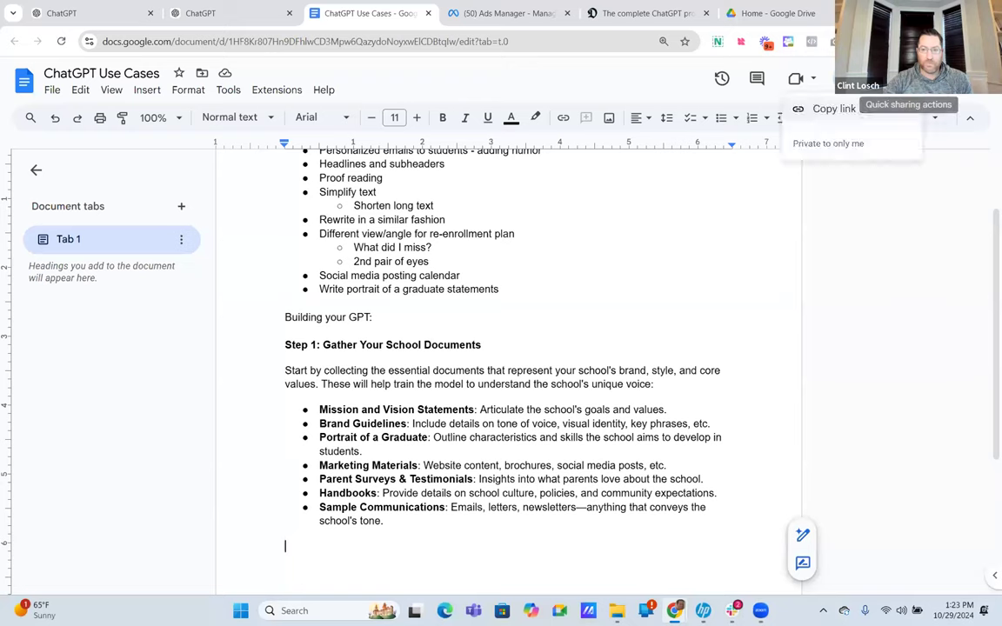
{"action": "left_click", "coordinate": [833, 109]}
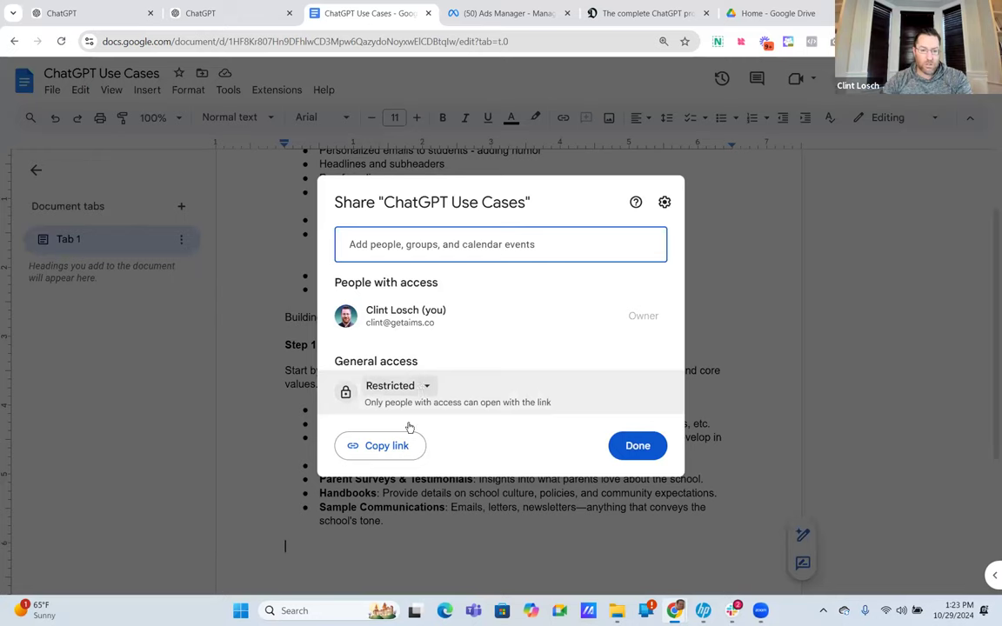
{"action": "left_click", "coordinate": [420, 385]}
{"action": "left_click", "coordinate": [440, 511]}
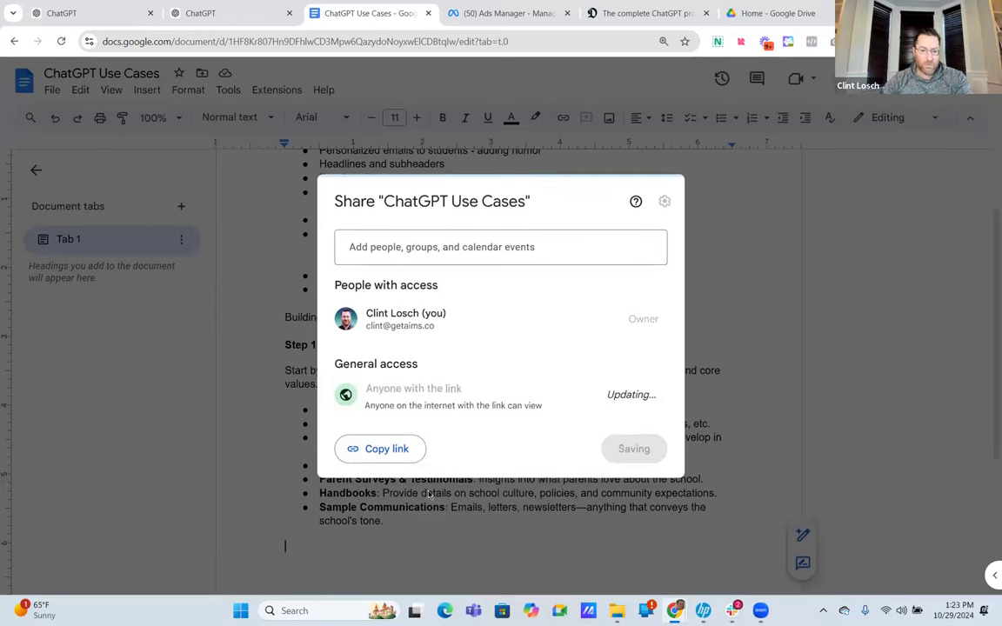
{"action": "left_click", "coordinate": [385, 445]}
{"action": "left_click", "coordinate": [636, 446]}
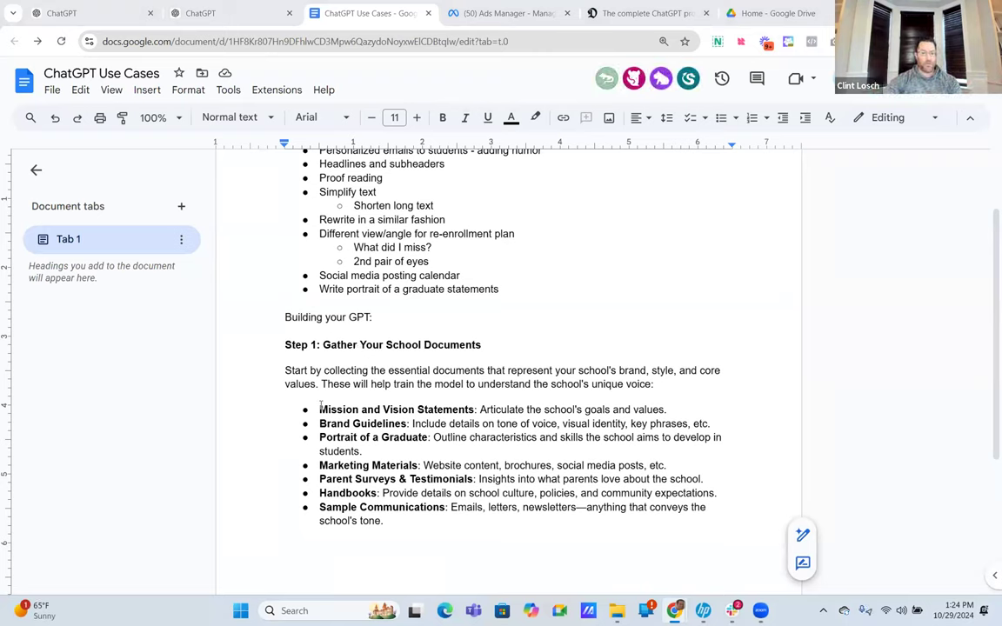
Step: Review the Step 1 items from Mission and Vision Statements through Marketing Materials, and return to the GPT Builder
{"action": "left_click_drag", "start_coordinate": [320, 409], "coordinate": [474, 410]}
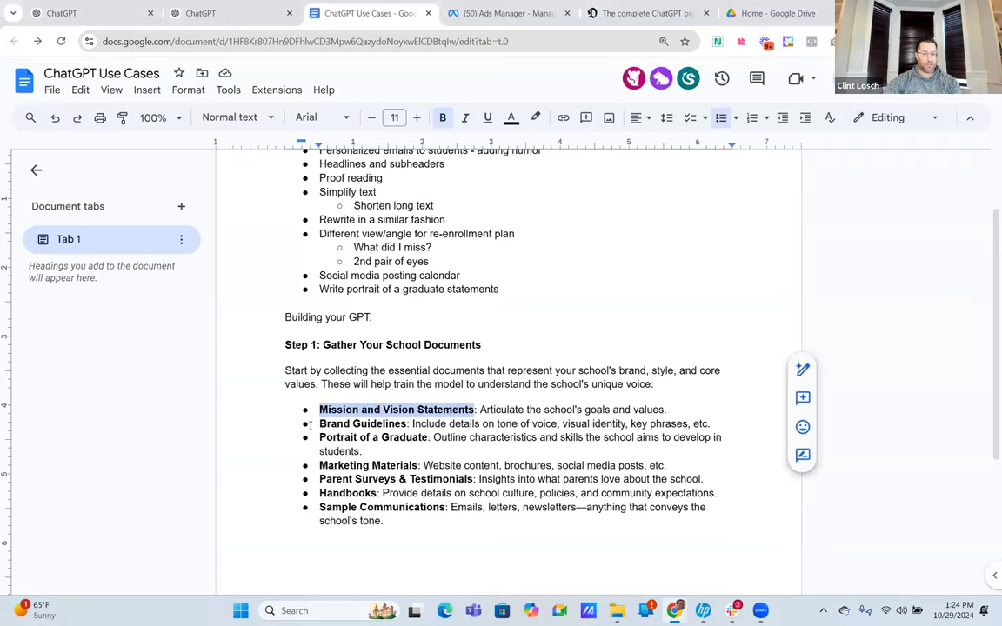
{"action": "left_click_drag", "start_coordinate": [406, 424], "coordinate": [317, 465]}
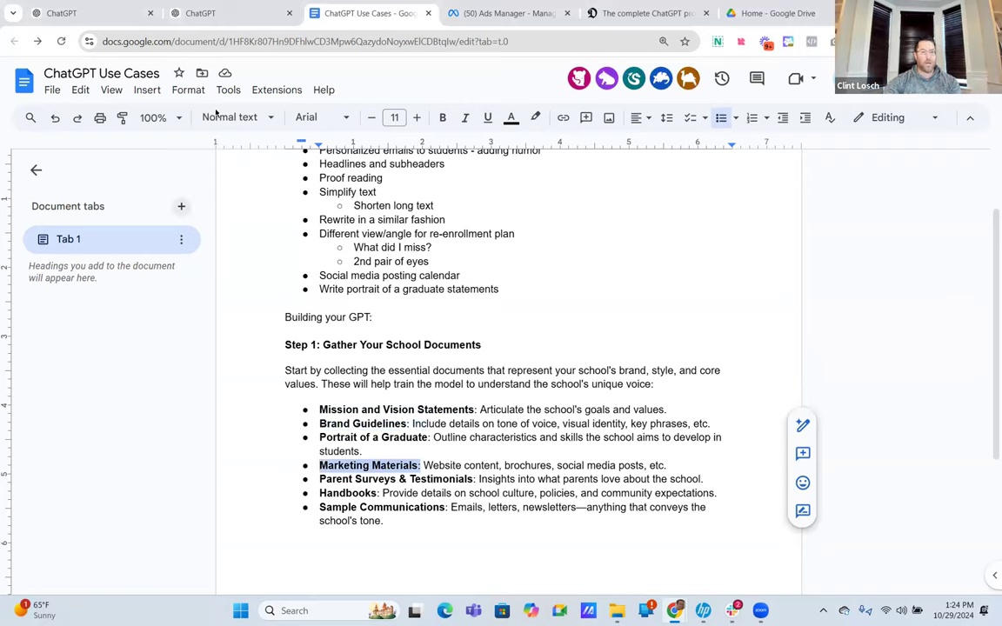
{"action": "left_click", "coordinate": [231, 18]}
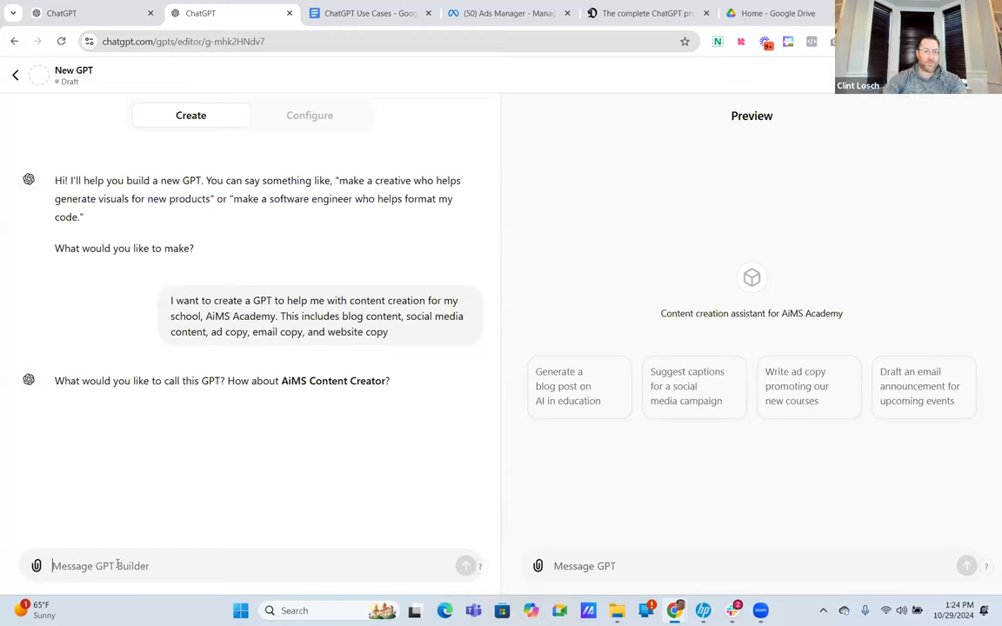
Step: Answer the GPT Builder's naming question with "We are going to call it AiMSAcademyGPT"
{"action": "type", "text": "AiMSA"}
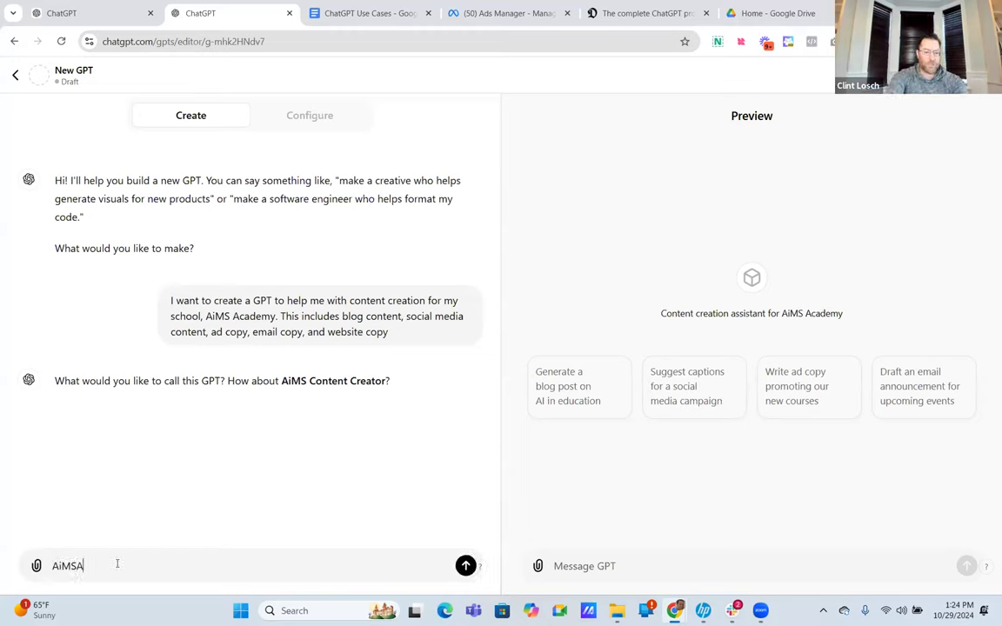
{"action": "type", "text": "cademyGPT"}
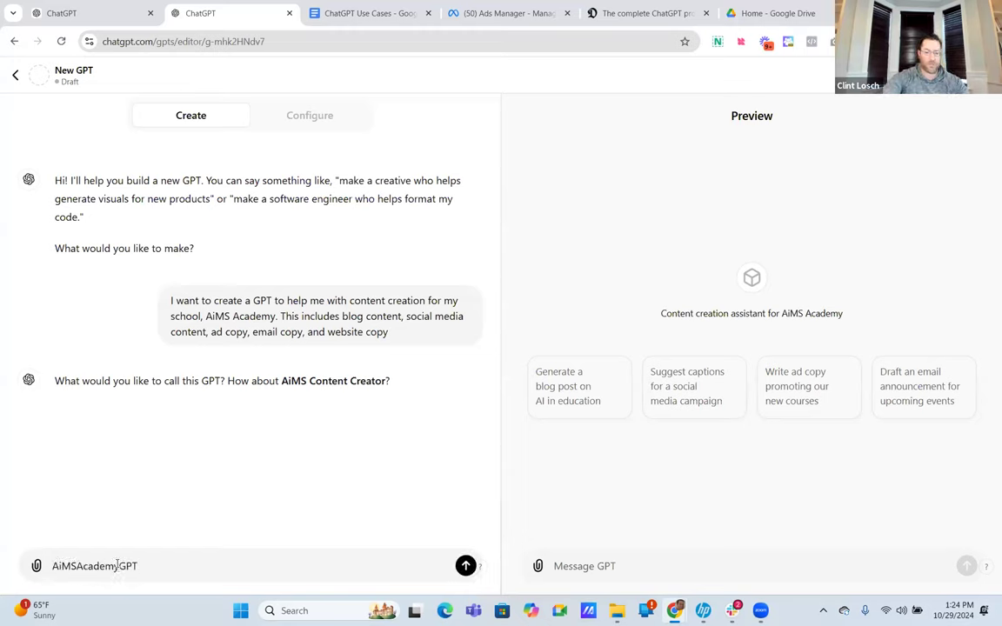
{"action": "key", "text": "Home"}
{"action": "type", "text": "We are going"}
{"action": "type", "text": " to call it"}
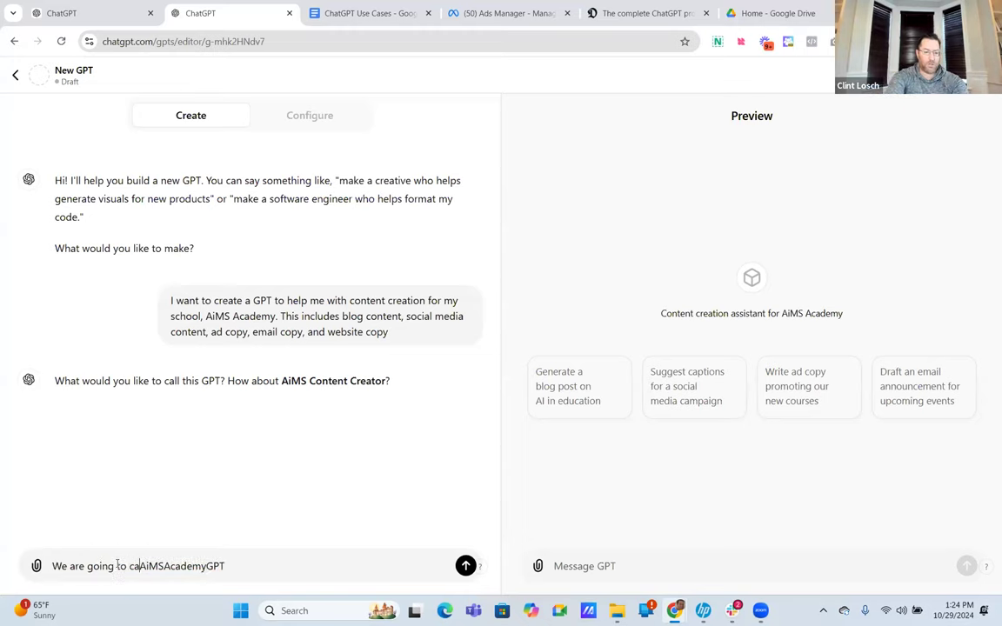
{"action": "key", "text": "Return"}
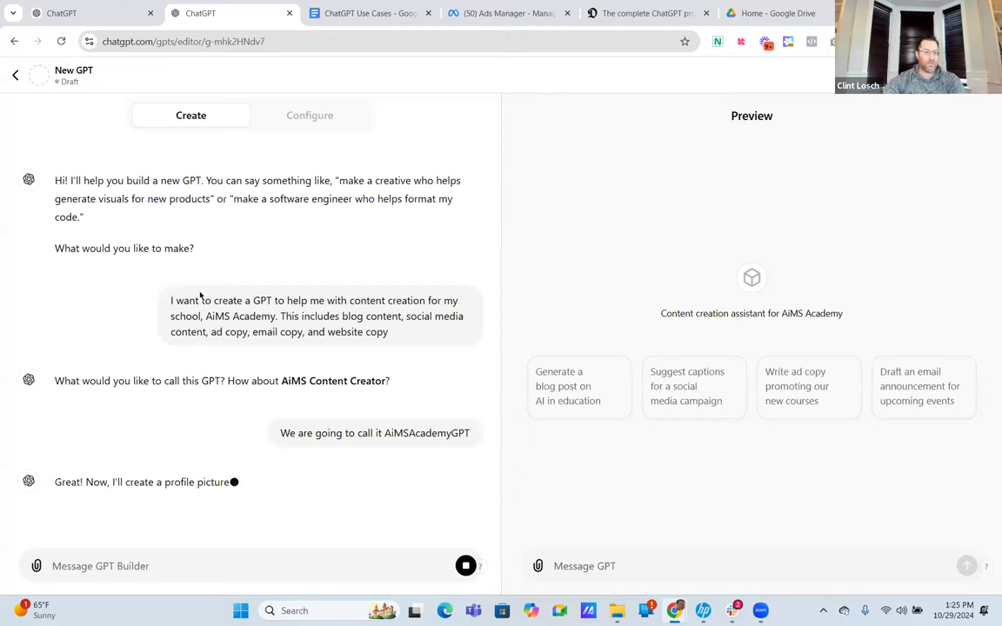
Step: Examine the draft GPT's description, instructions and conversation starters, return to its builder conversation, and switch to the ChatGPT Use Cases document
{"action": "left_click", "coordinate": [329, 124]}
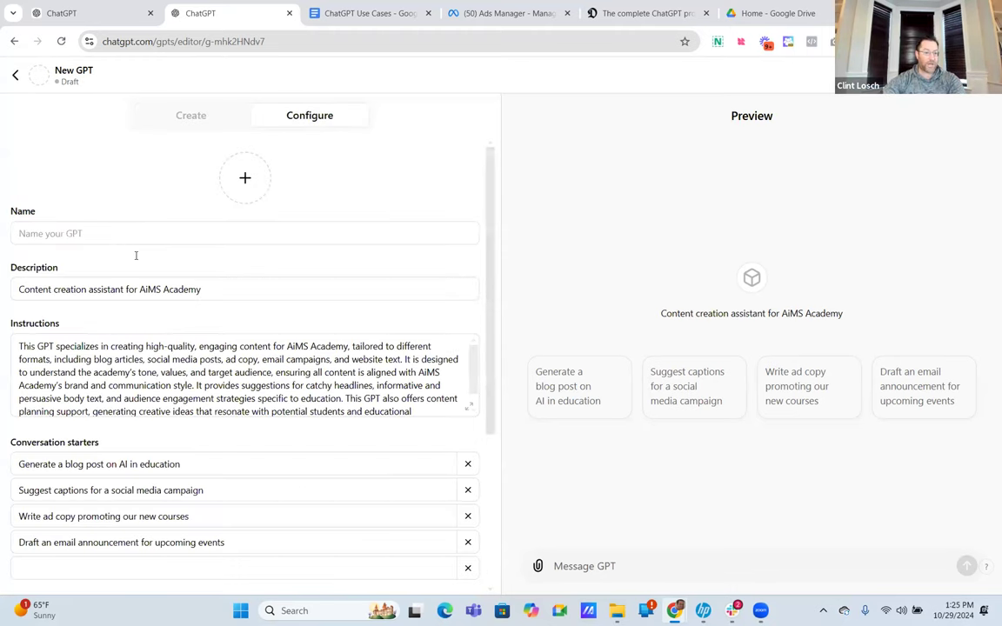
{"action": "left_click", "coordinate": [190, 117]}
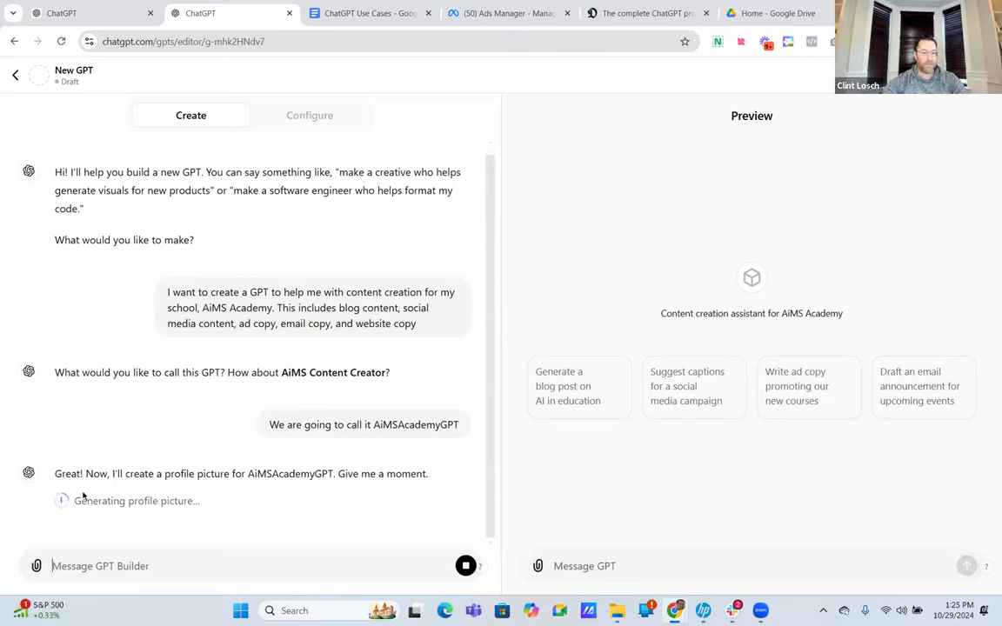
{"action": "left_click", "coordinate": [358, 16]}
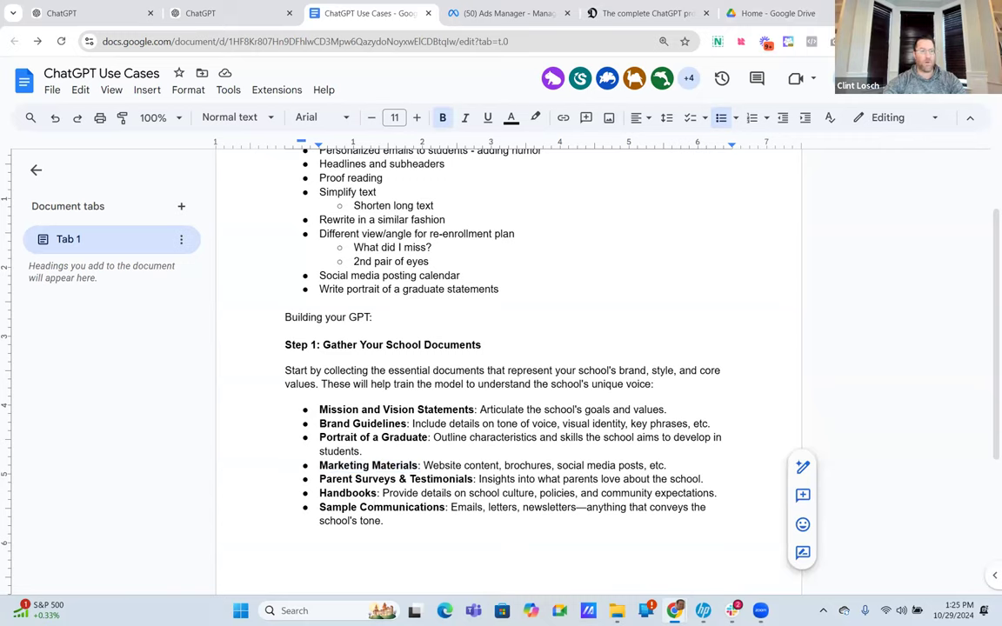
Step: In a new browser tab, open montessoriseeds.com and go to its MSOE Vision page under About MSOE
{"action": "key", "text": "ctrl+t"}
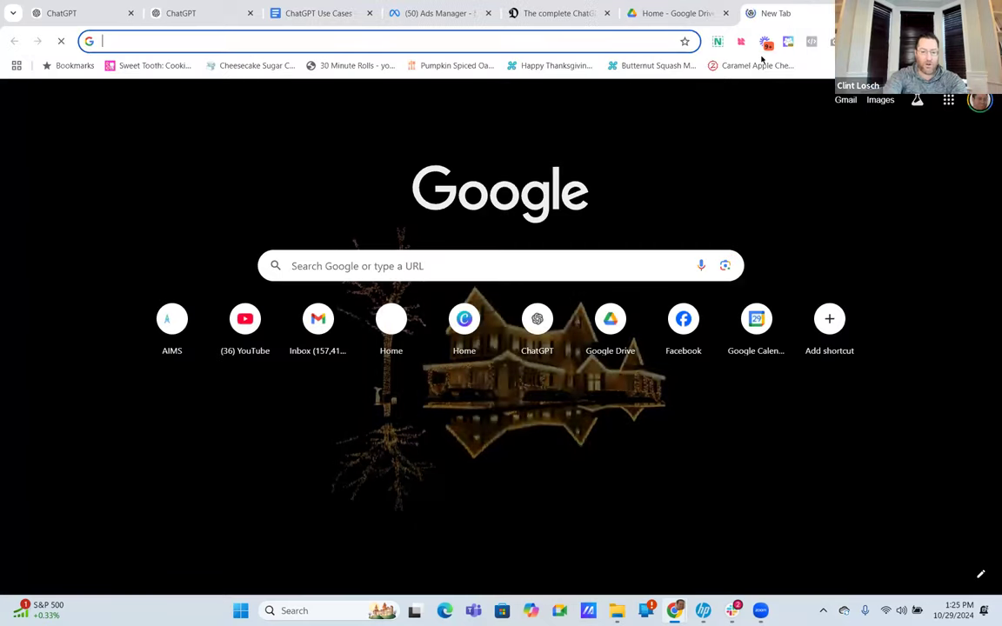
{"action": "type", "text": "montes"}
{"action": "key", "text": "Return"}
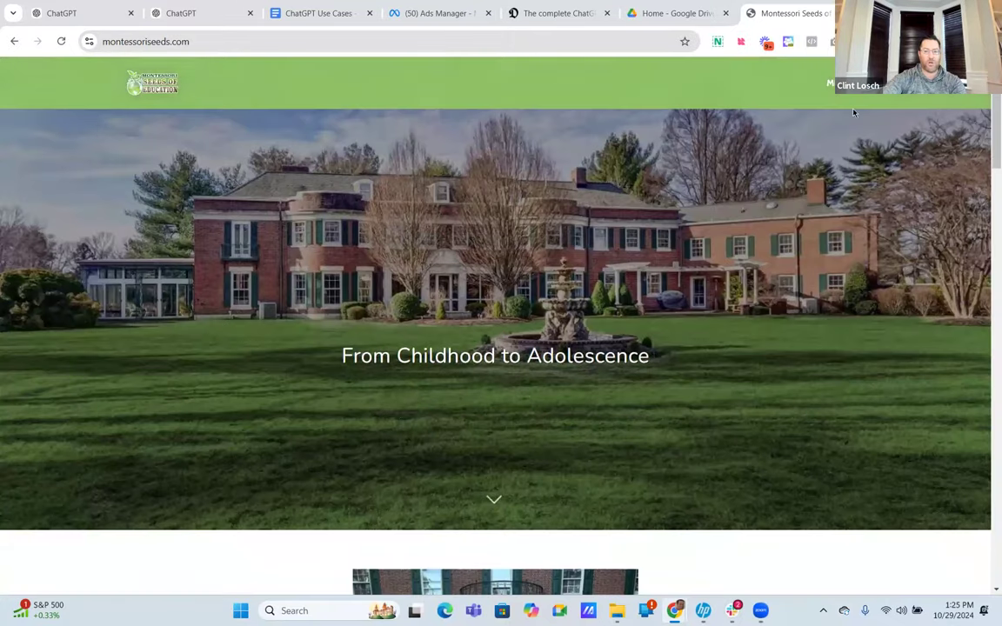
{"action": "left_click", "coordinate": [830, 82]}
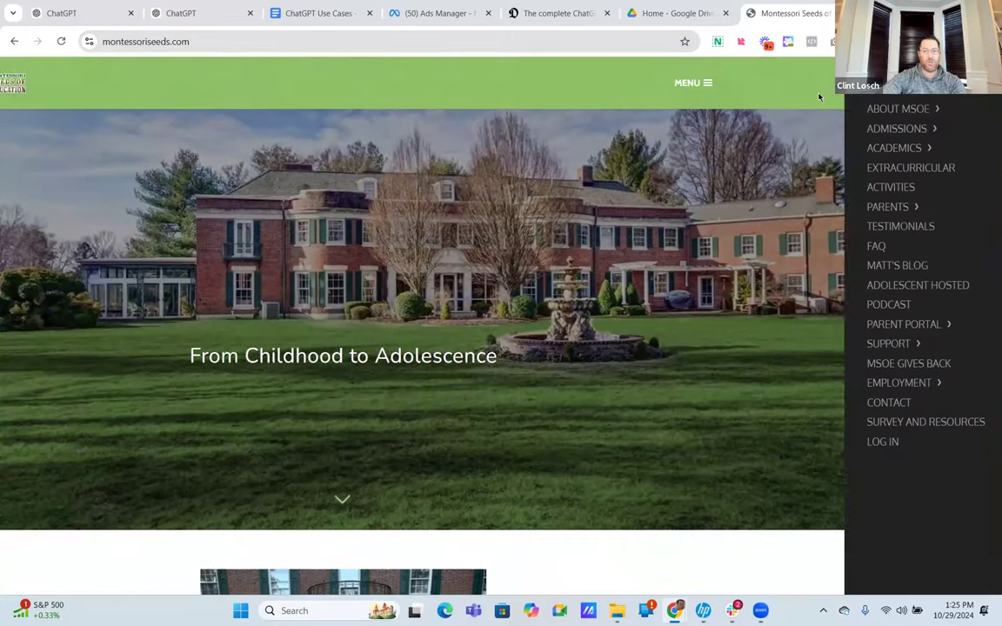
{"action": "left_click", "coordinate": [883, 113]}
{"action": "left_click", "coordinate": [879, 129]}
Step: Highlight the MSOE Vision statement together with its "Our vision will be fulfilled by:" list, and clear the selection
{"action": "scroll", "coordinate": [556, 322], "scroll_direction": "down", "scroll_amount": 3}
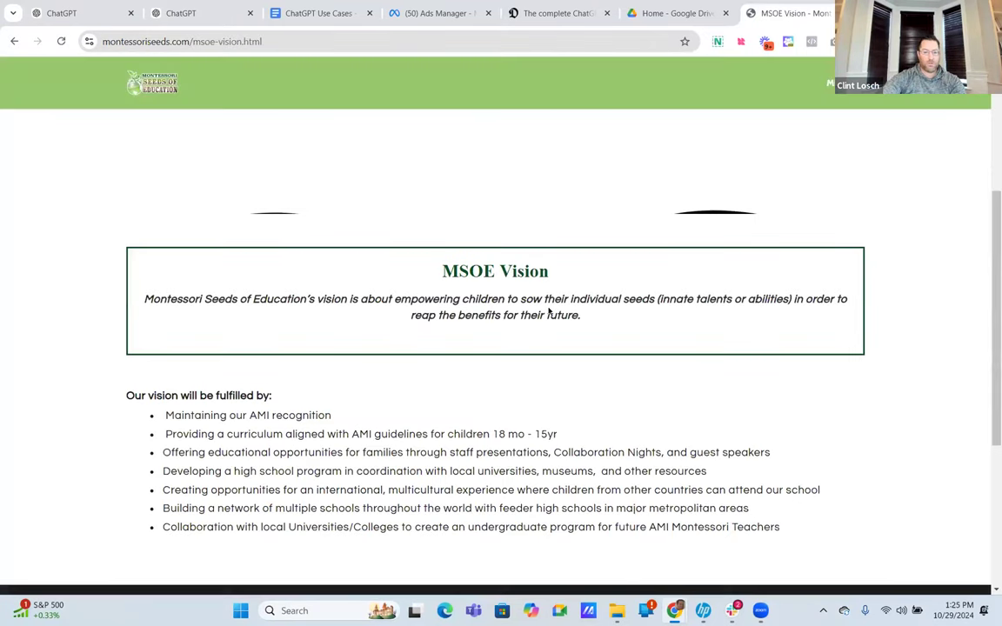
{"action": "left_click_drag", "start_coordinate": [444, 270], "coordinate": [794, 541]}
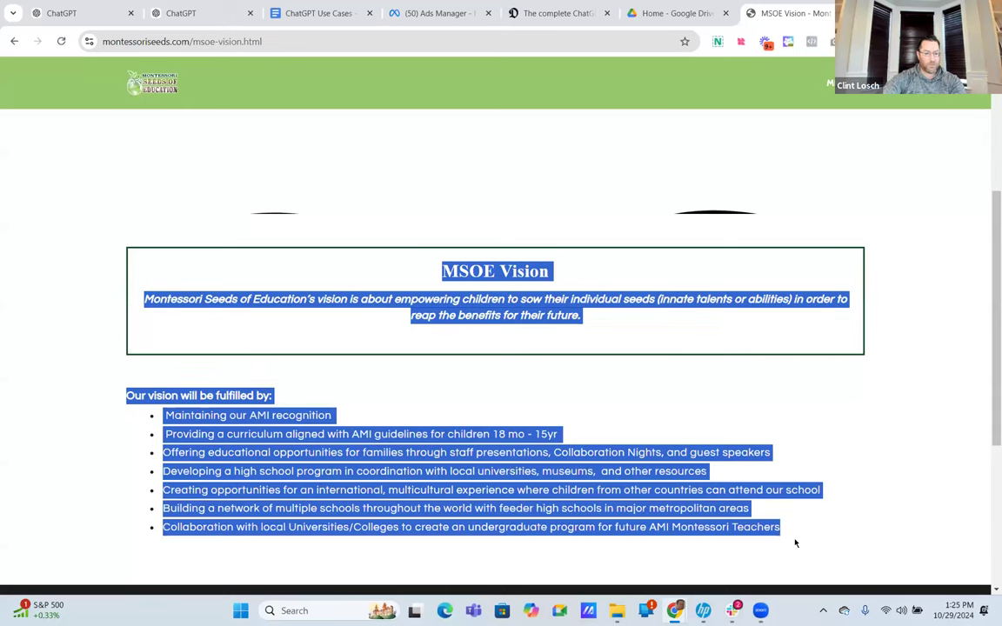
{"action": "left_click", "coordinate": [741, 438]}
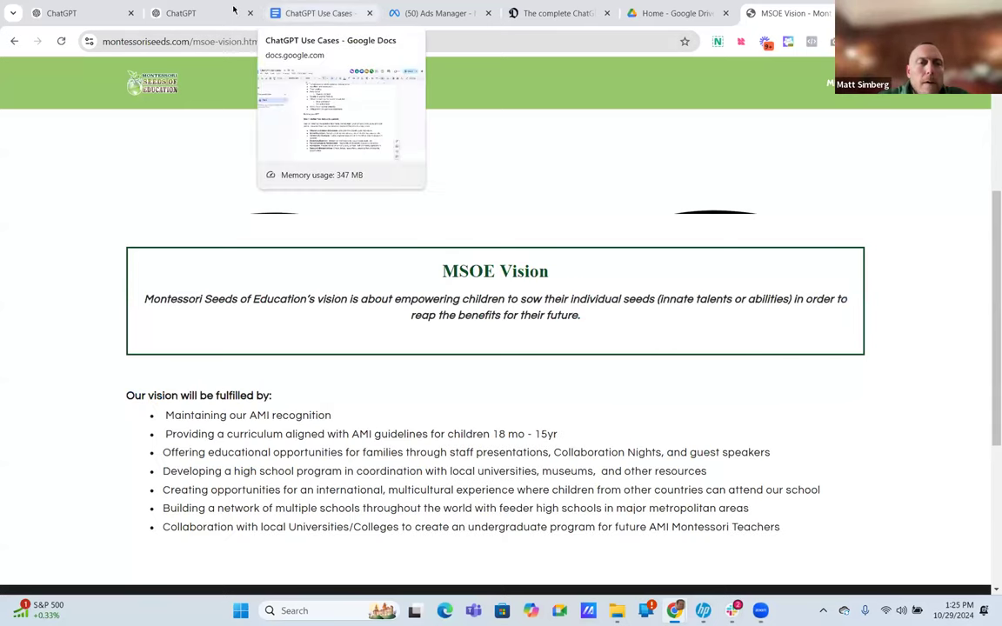
Step: In the ChatGPT Use Cases document, add the sub-bullet "THIS IS KEY" under the Sample Communications item
{"action": "left_click", "coordinate": [195, 12]}
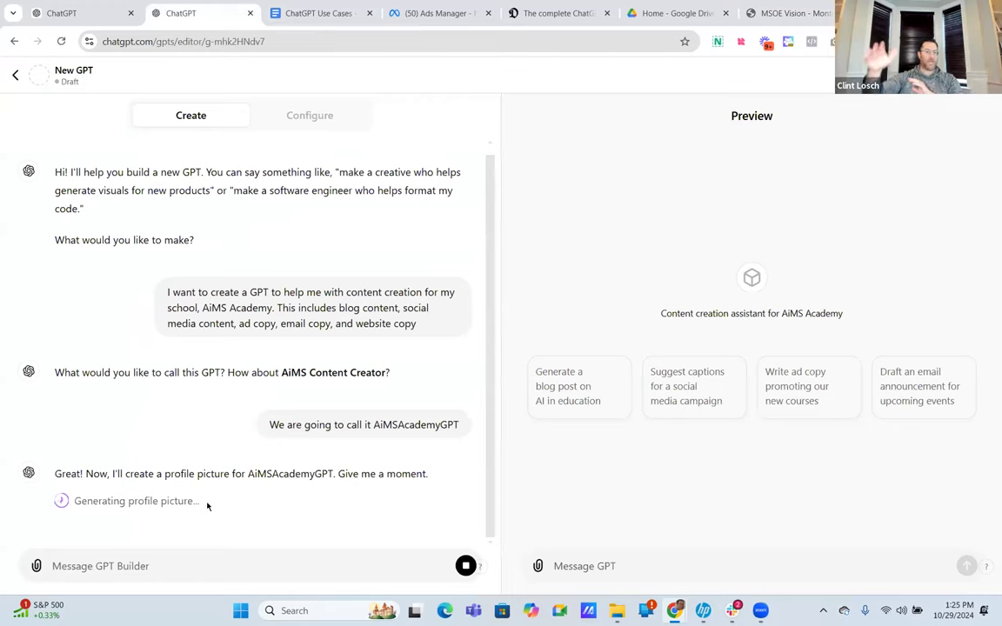
{"action": "left_click", "coordinate": [330, 9]}
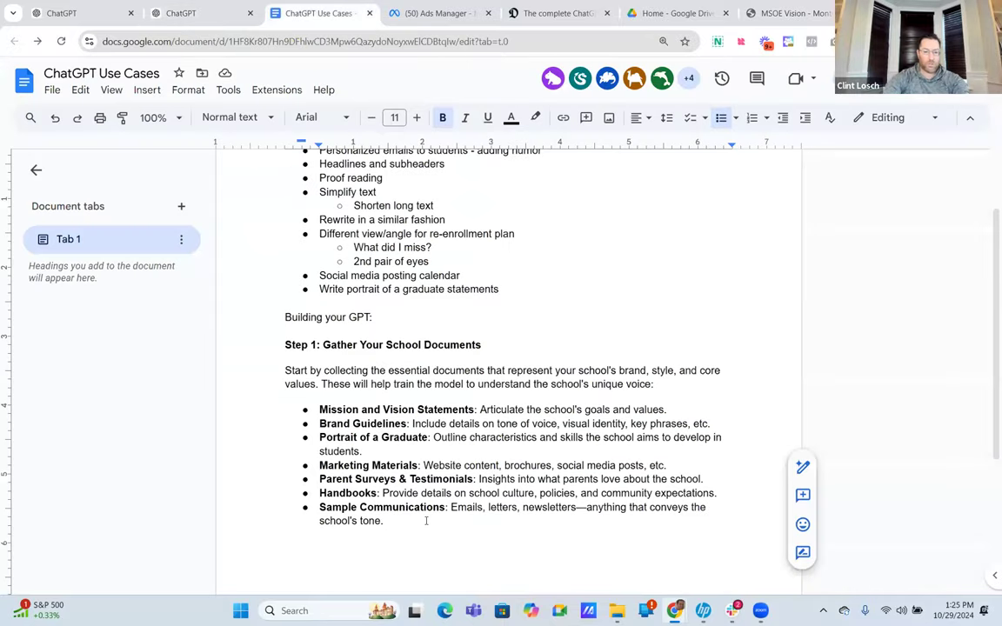
{"action": "scroll", "coordinate": [388, 451], "scroll_direction": "down", "scroll_amount": 1}
{"action": "left_click", "coordinate": [396, 452]}
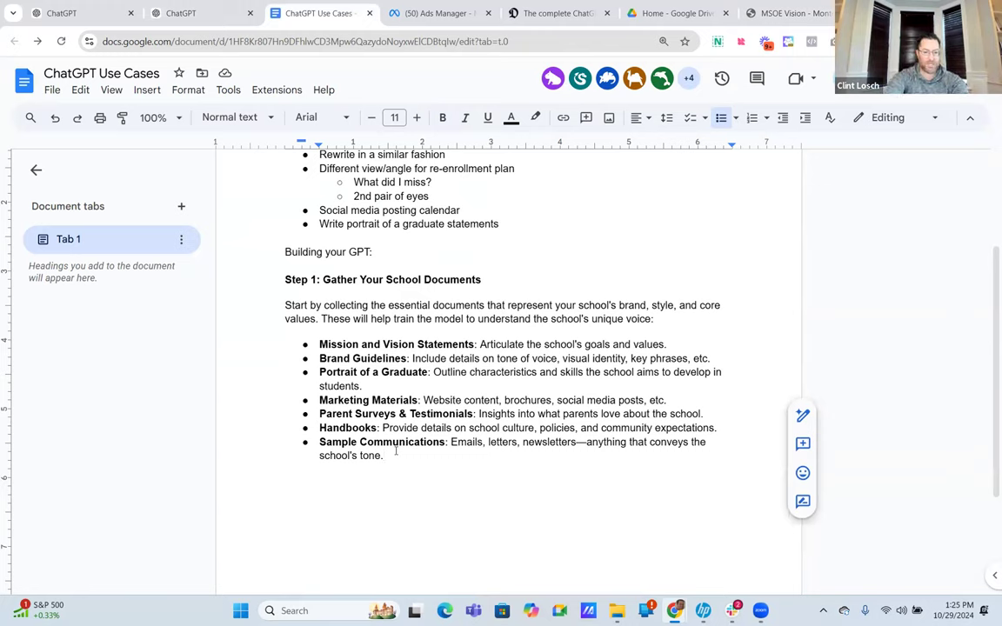
{"action": "key", "text": "Return"}
{"action": "key", "text": "Tab"}
{"action": "type", "text": "THIS IS KEY"}
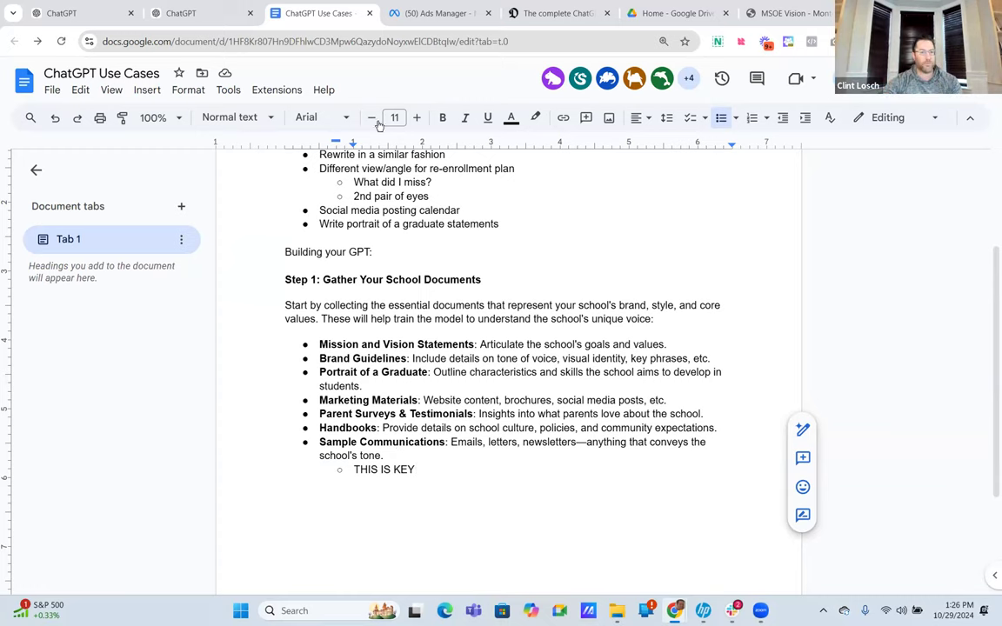
Step: Return to the AiMSAcademyGPT builder conversation and approve the generated profile picture with the reply "Looks great"
{"action": "left_click", "coordinate": [179, 13]}
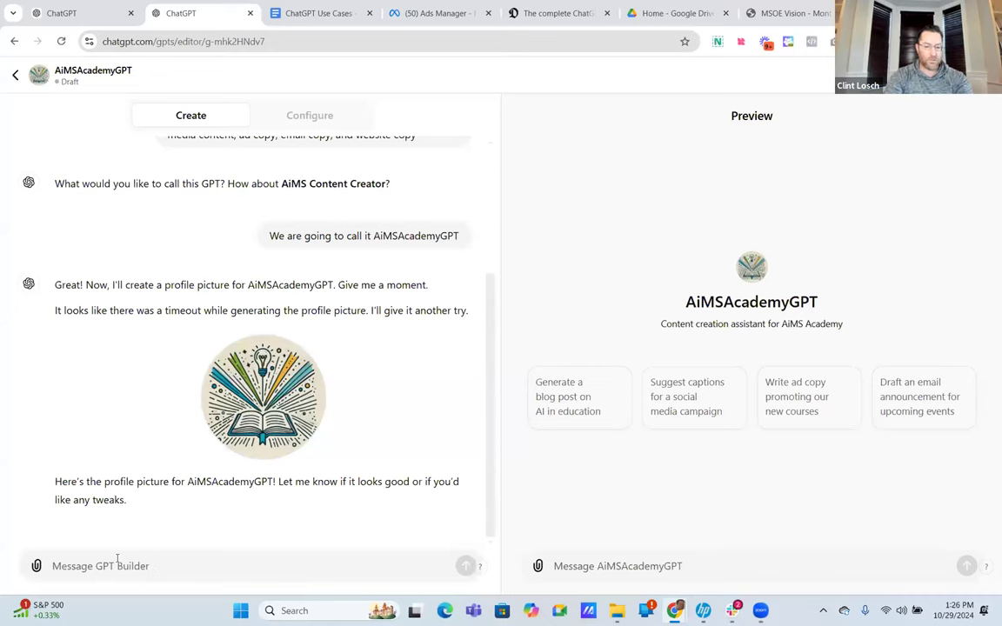
{"action": "type", "text": "Looks great"}
{"action": "key", "text": "Return"}
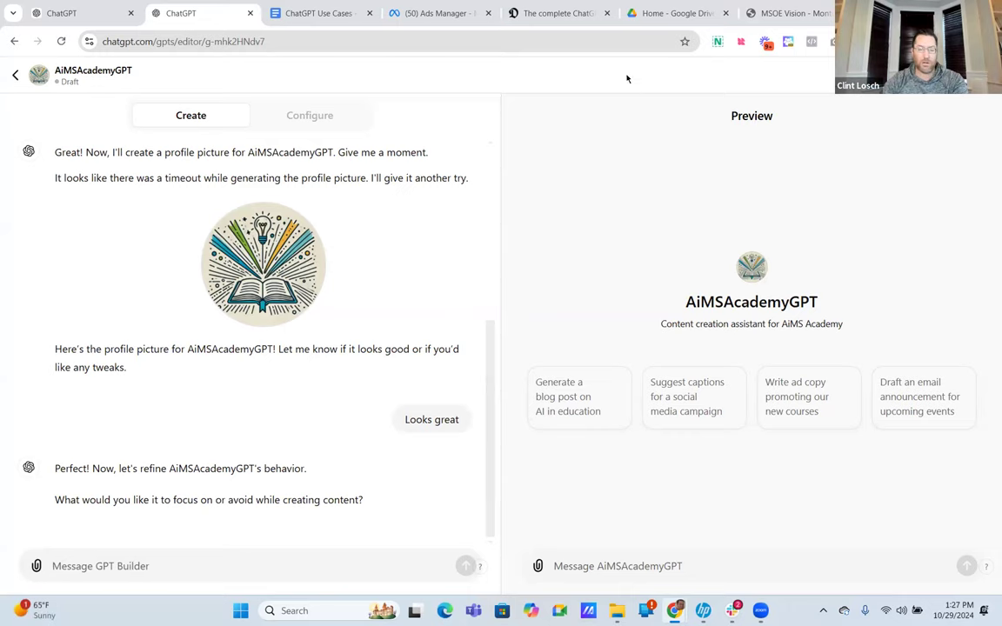
Step: Examine the AiMSAcademyGPT configuration, highlighting its instructions and viewing the conversation starters, knowledge and capabilities, and return to the builder conversation
{"action": "left_click", "coordinate": [331, 118]}
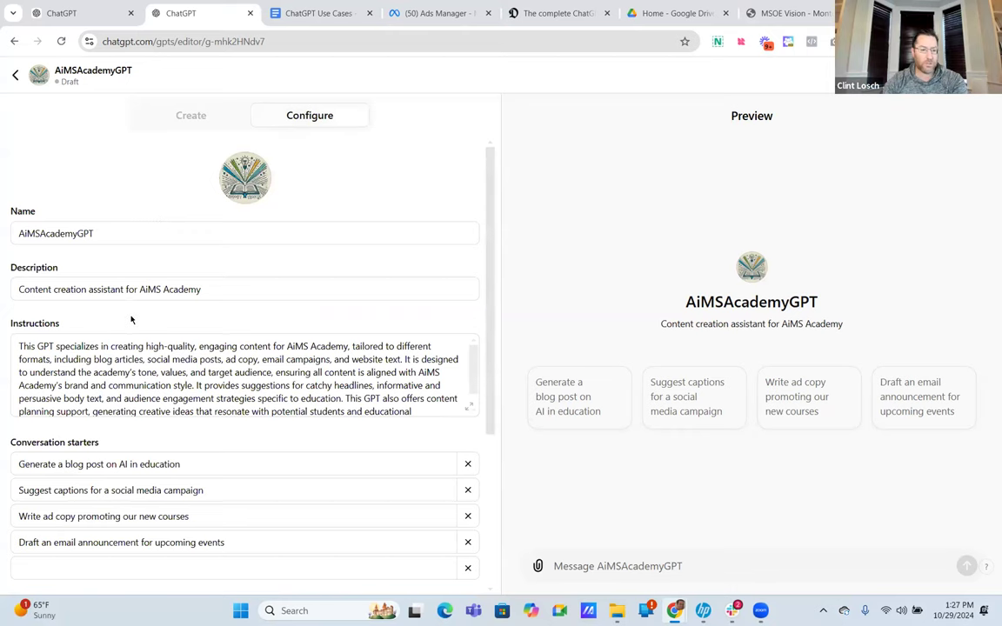
{"action": "scroll", "coordinate": [132, 321], "scroll_direction": "down", "scroll_amount": 3}
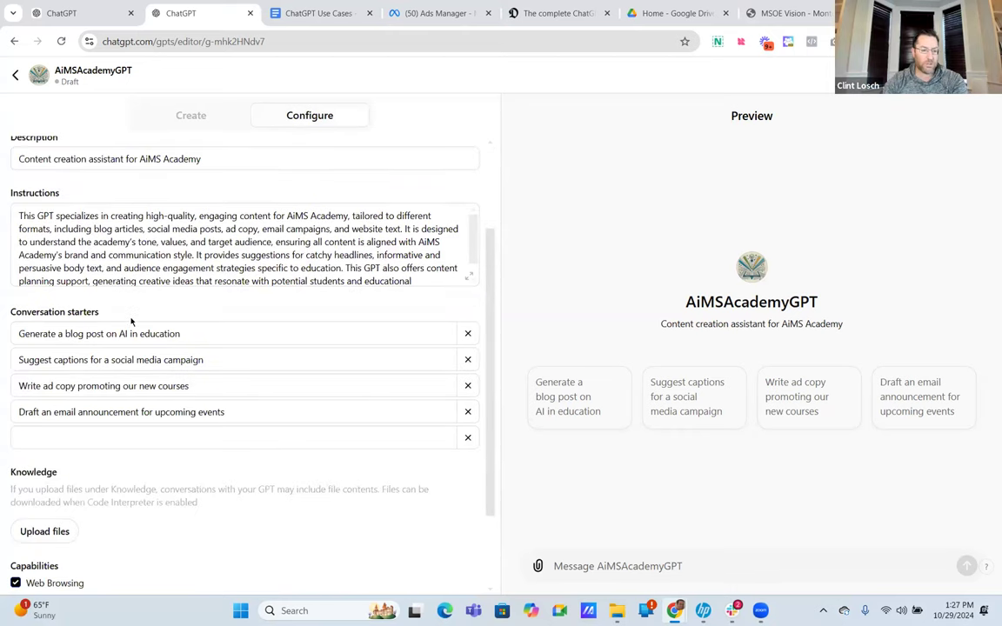
{"action": "scroll", "coordinate": [131, 322], "scroll_direction": "up", "scroll_amount": 1}
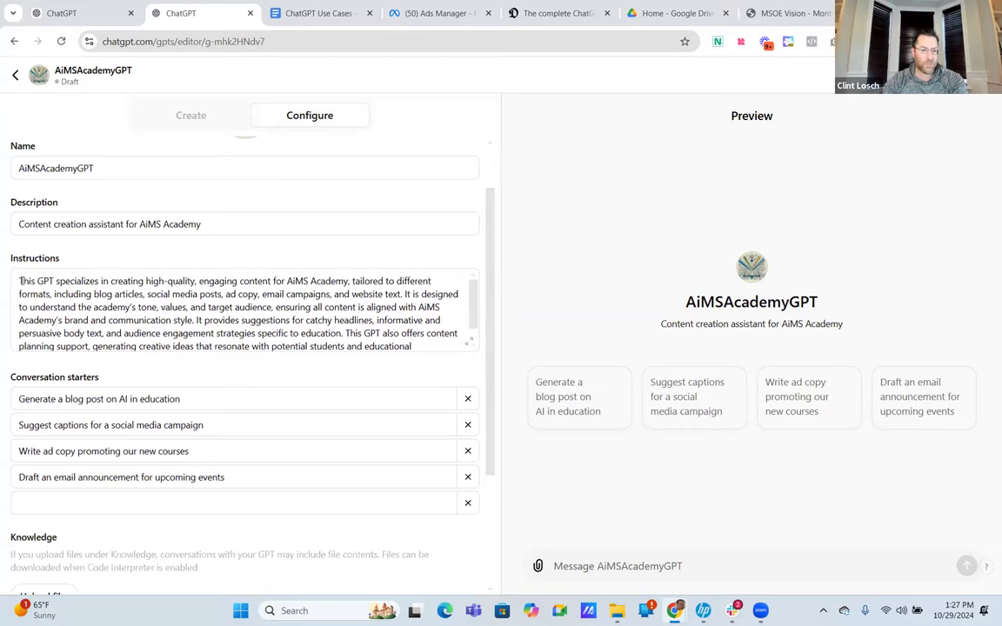
{"action": "left_click", "coordinate": [186, 116]}
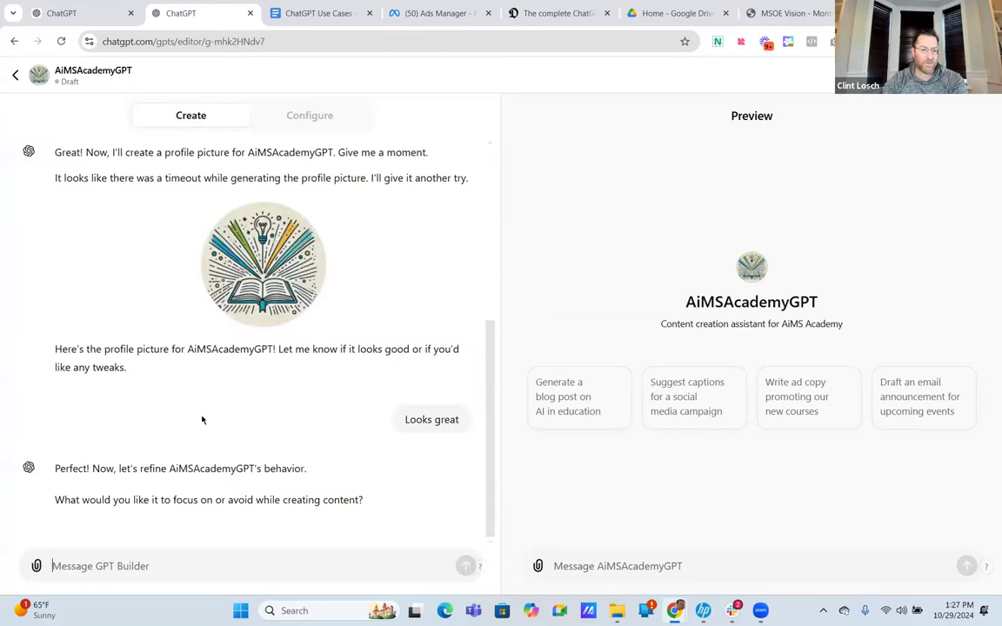
{"action": "left_click", "coordinate": [315, 111]}
{"action": "left_click_drag", "start_coordinate": [20, 346], "coordinate": [358, 391]}
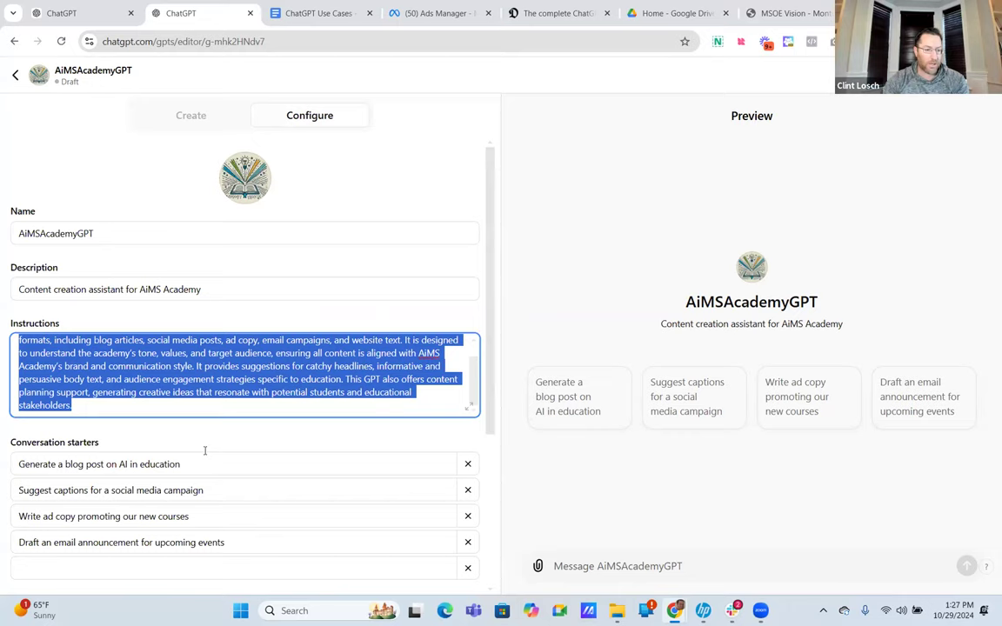
{"action": "scroll", "coordinate": [208, 444], "scroll_direction": "down", "scroll_amount": 5}
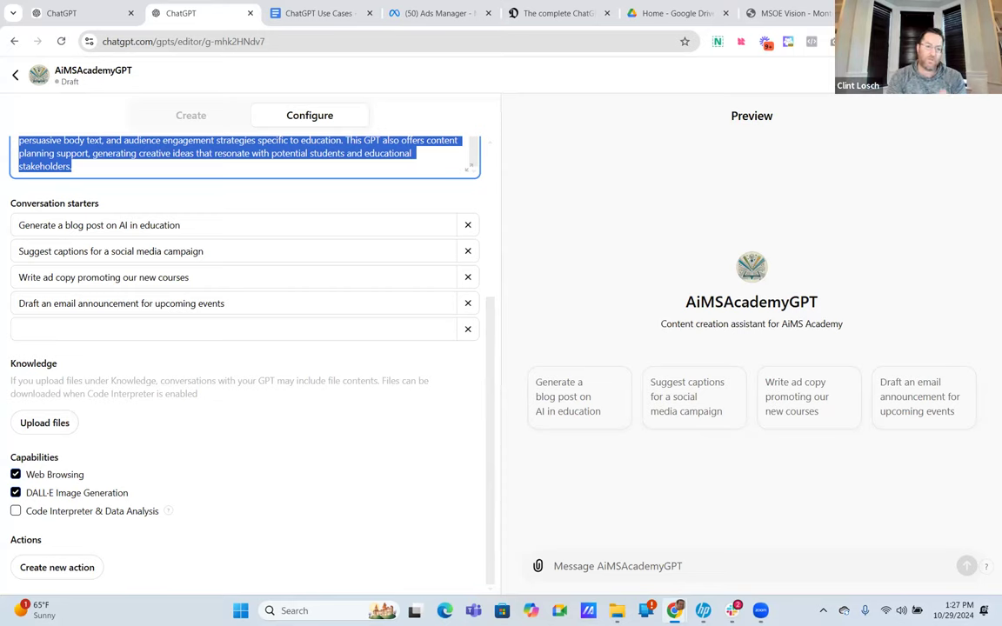
{"action": "left_click", "coordinate": [190, 114]}
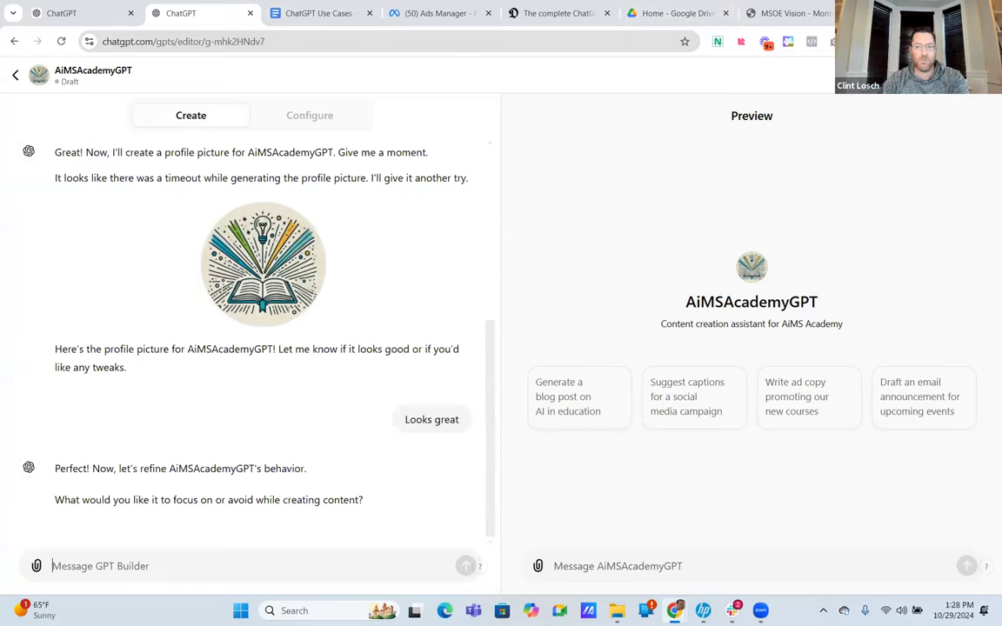
Step: Open the school's MontessoriSeeds blog from the site navigation of the MSOE Vision page
{"action": "left_click", "coordinate": [777, 15]}
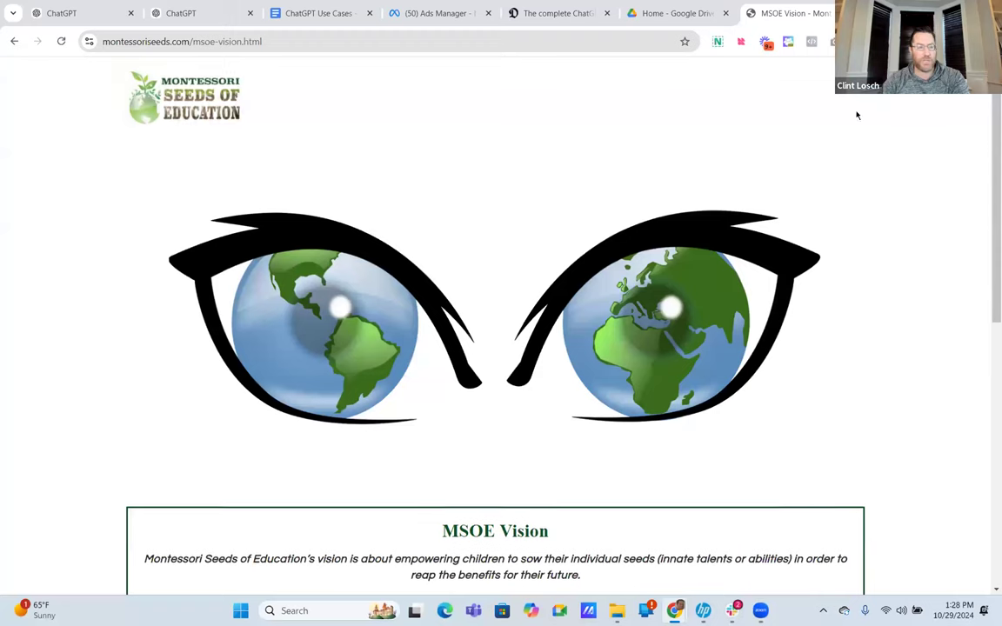
{"action": "scroll", "coordinate": [857, 117], "scroll_direction": "down", "scroll_amount": 1}
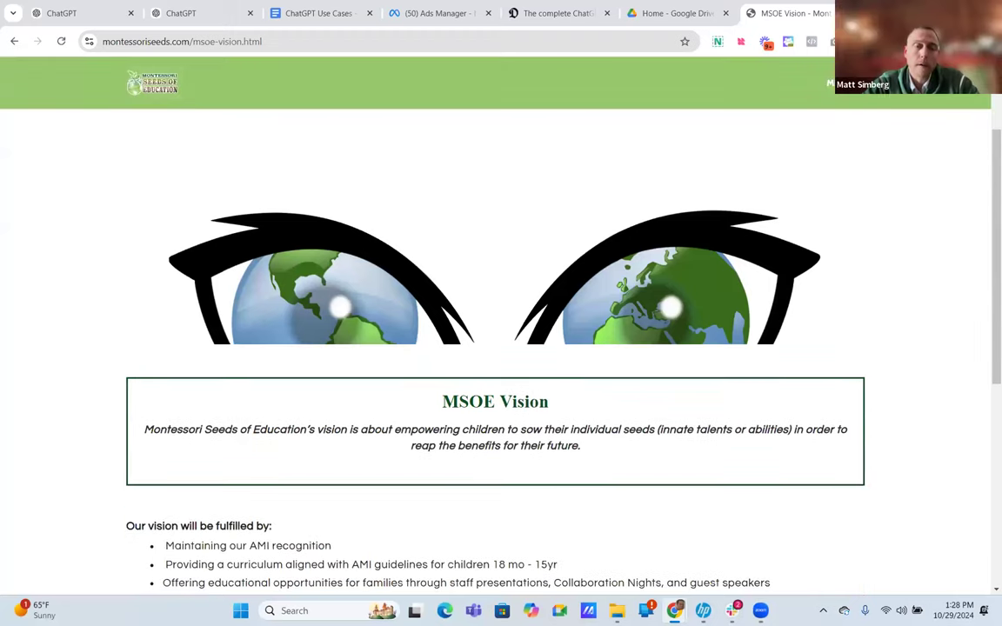
{"action": "left_click", "coordinate": [833, 83]}
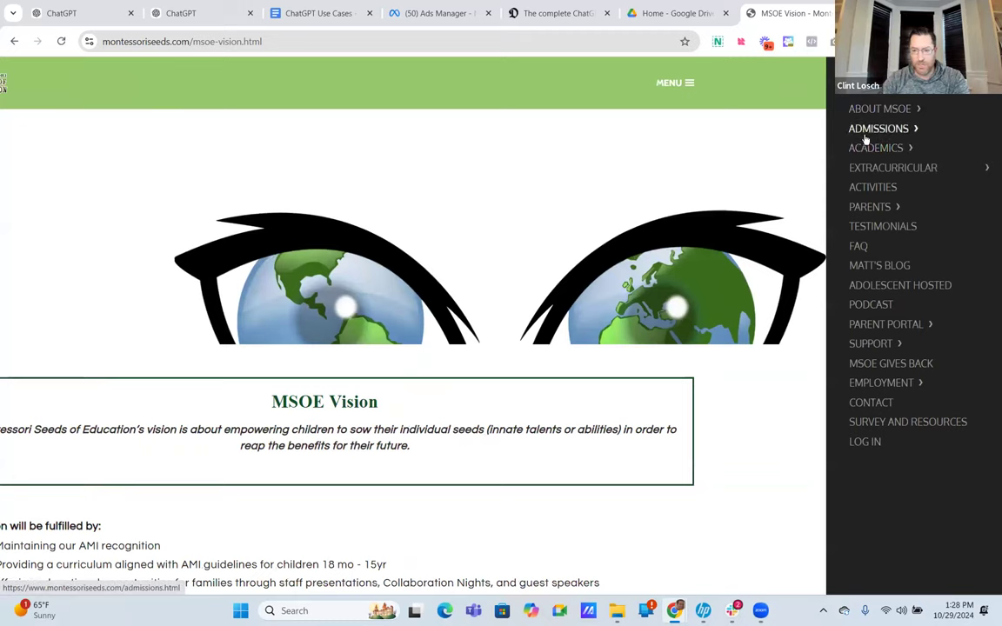
{"action": "left_click", "coordinate": [895, 265]}
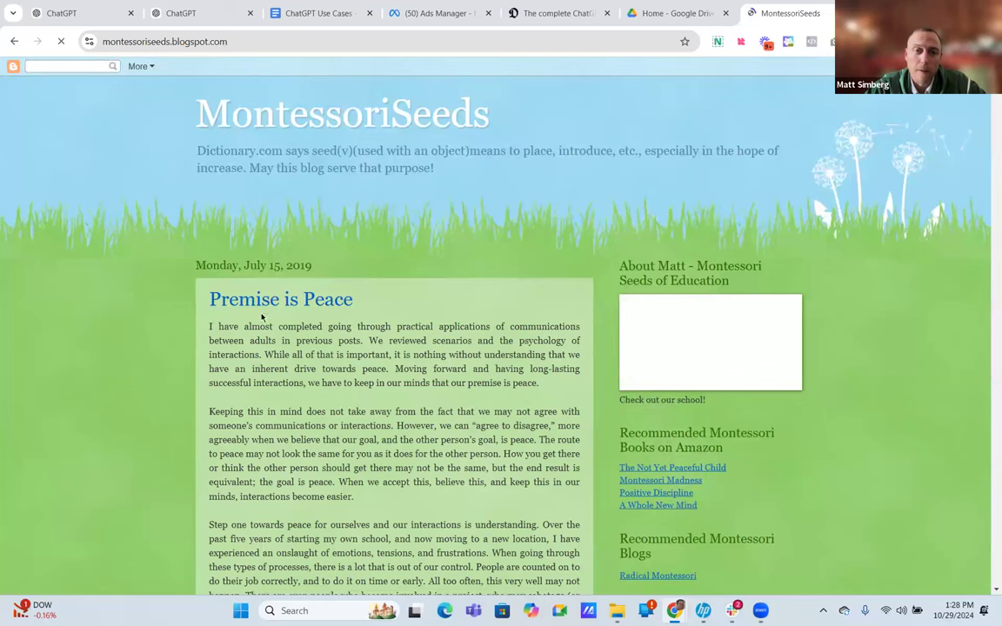
Step: Select and copy the full body text of the "Premise is Peace" blog article
{"action": "scroll", "coordinate": [255, 318], "scroll_direction": "down", "scroll_amount": 1}
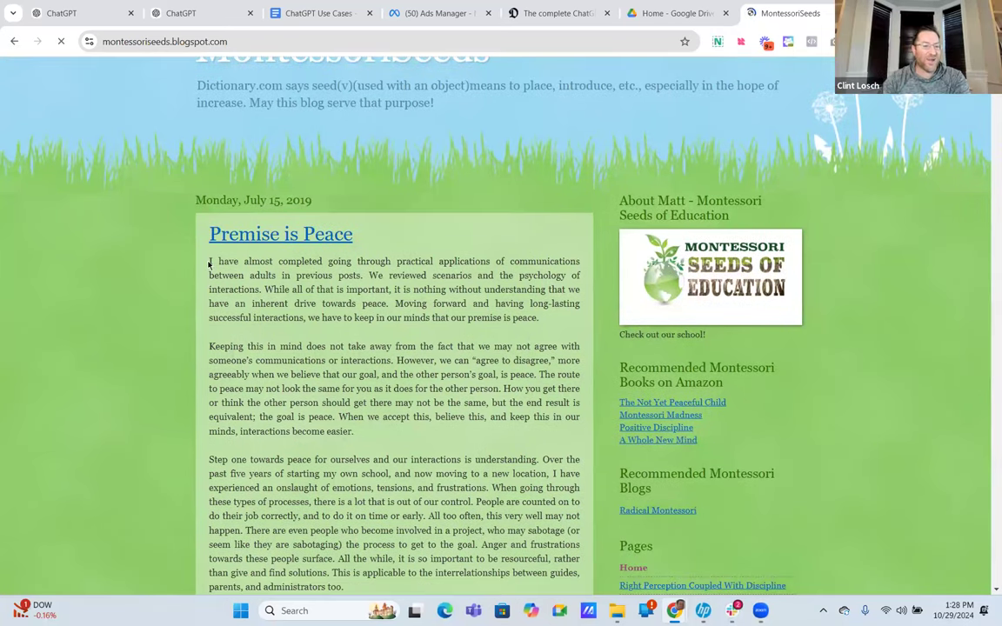
{"action": "left_click_drag", "start_coordinate": [208, 260], "coordinate": [569, 214]}
{"action": "scroll", "coordinate": [270, 295], "scroll_direction": "down", "scroll_amount": 7}
{"action": "scroll", "coordinate": [263, 315], "scroll_direction": "down", "scroll_amount": 10}
{"action": "scroll", "coordinate": [449, 310], "scroll_direction": "down", "scroll_amount": 7}
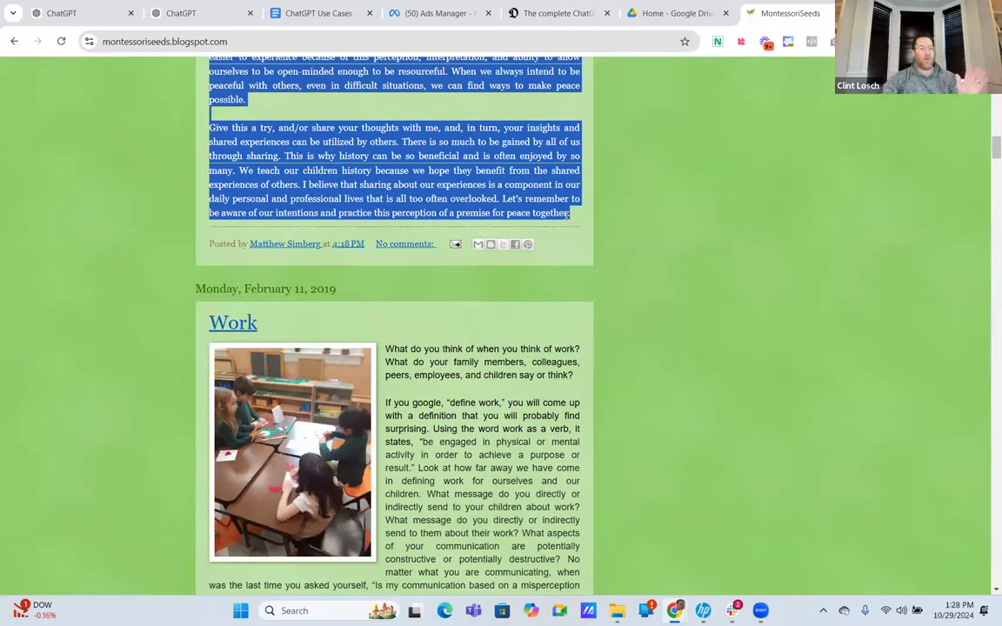
Step: Send the GPT Builder "I want you to analyze the following blog article for style, tone and structure," followed by the copied article in quotation marks
{"action": "mouse_move", "coordinate": [180, 11]}
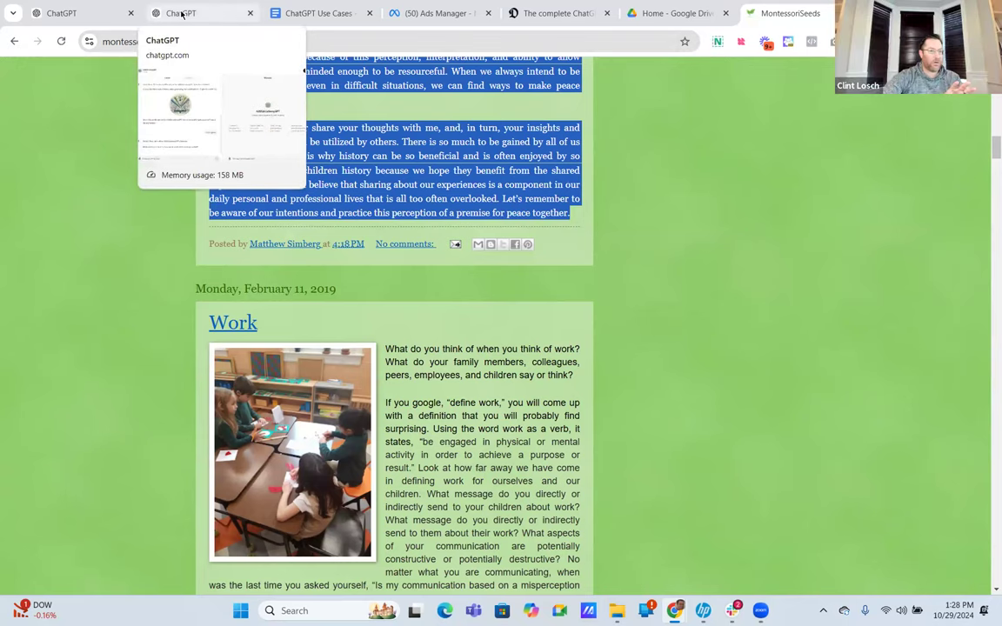
{"action": "left_click", "coordinate": [181, 13]}
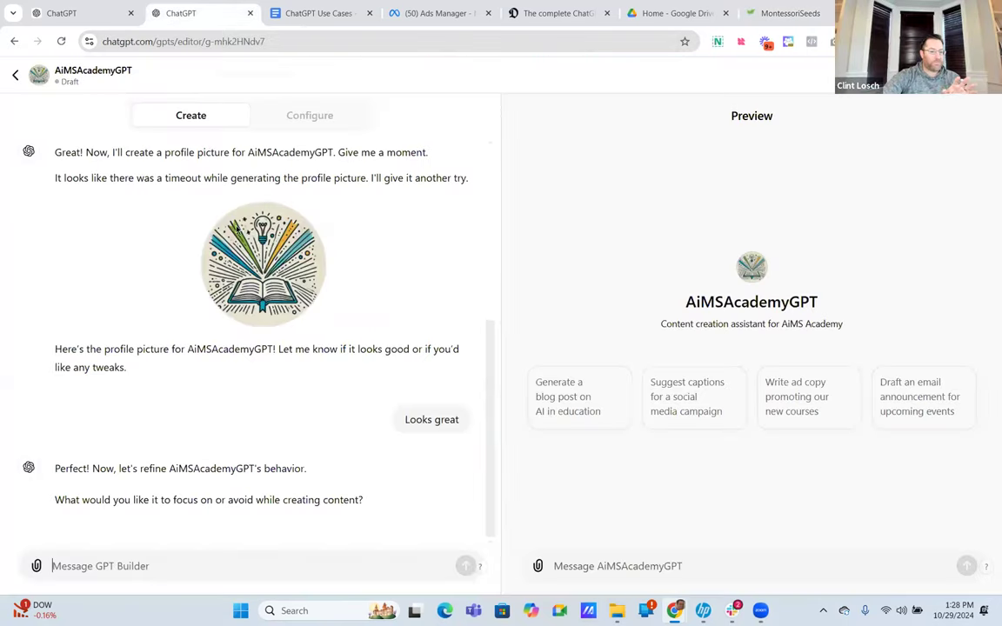
{"action": "left_click", "coordinate": [116, 573]}
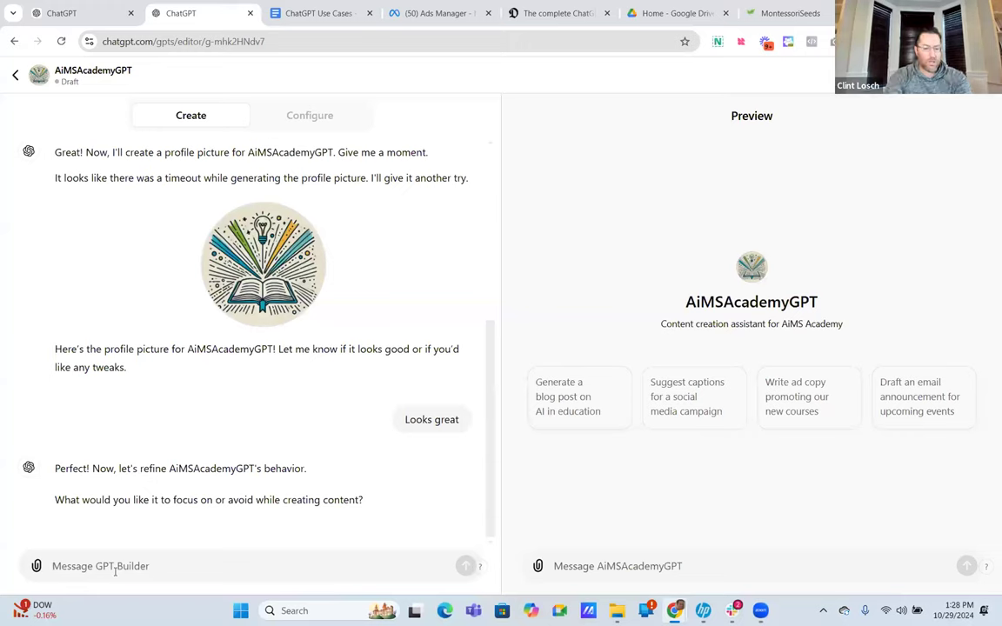
{"action": "type", "text": "I want you to ana"}
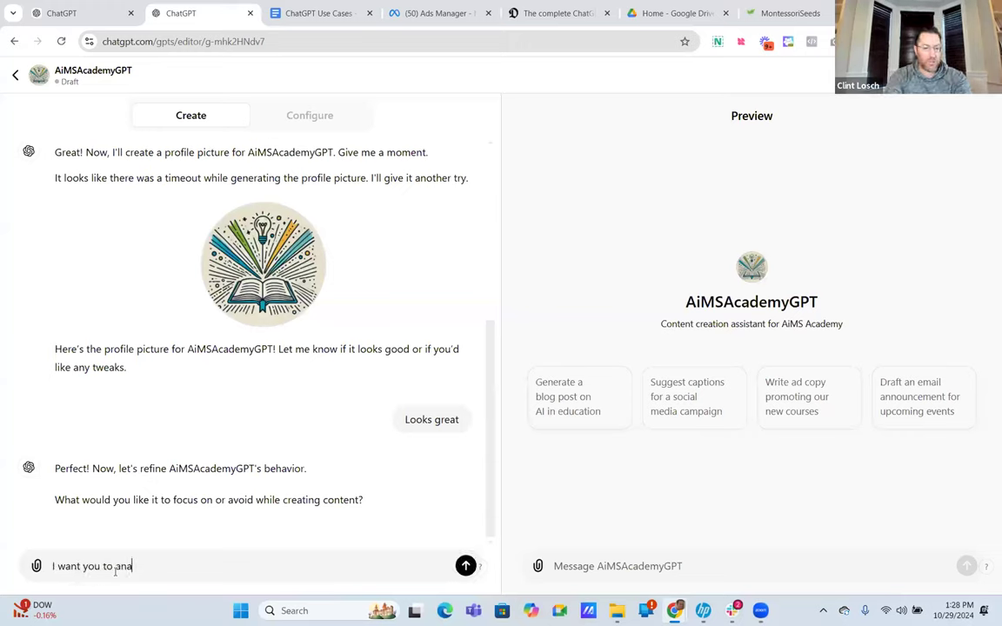
{"action": "type", "text": "lyze th"}
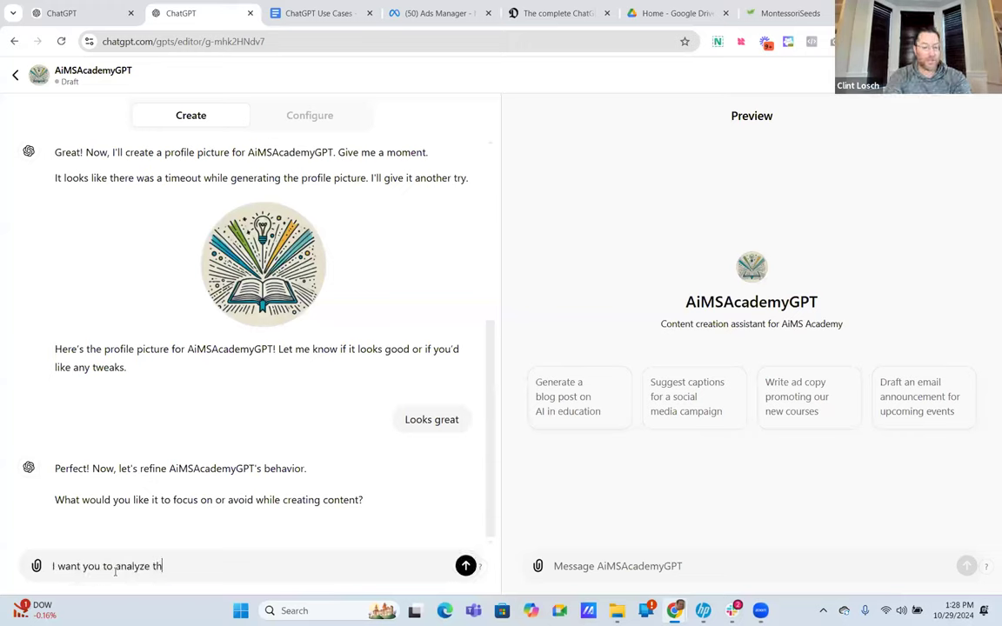
{"action": "type", "text": "e following blog a"}
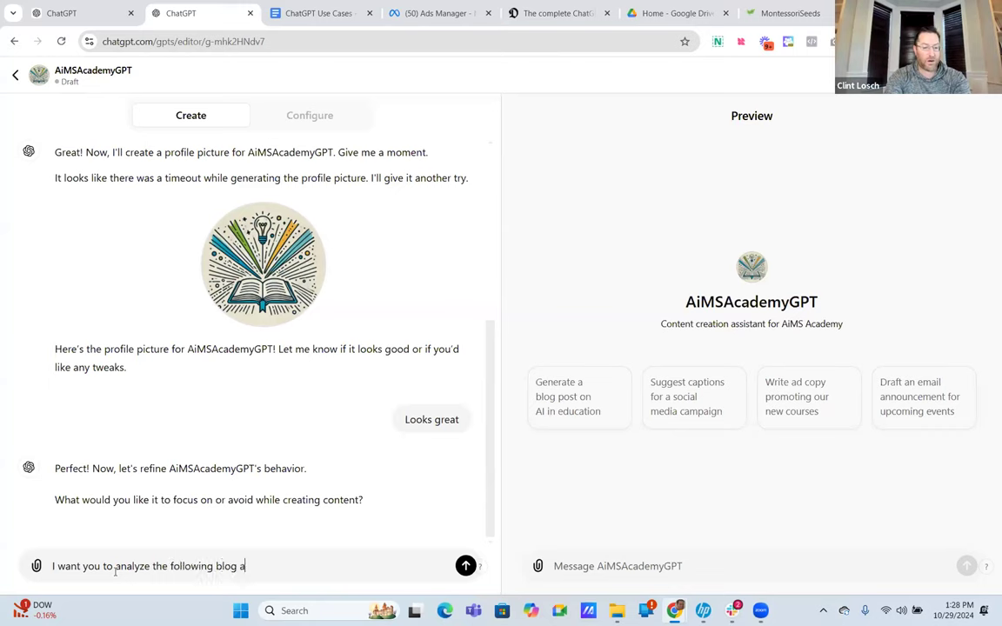
{"action": "type", "text": "rticle for style, tone and struct"}
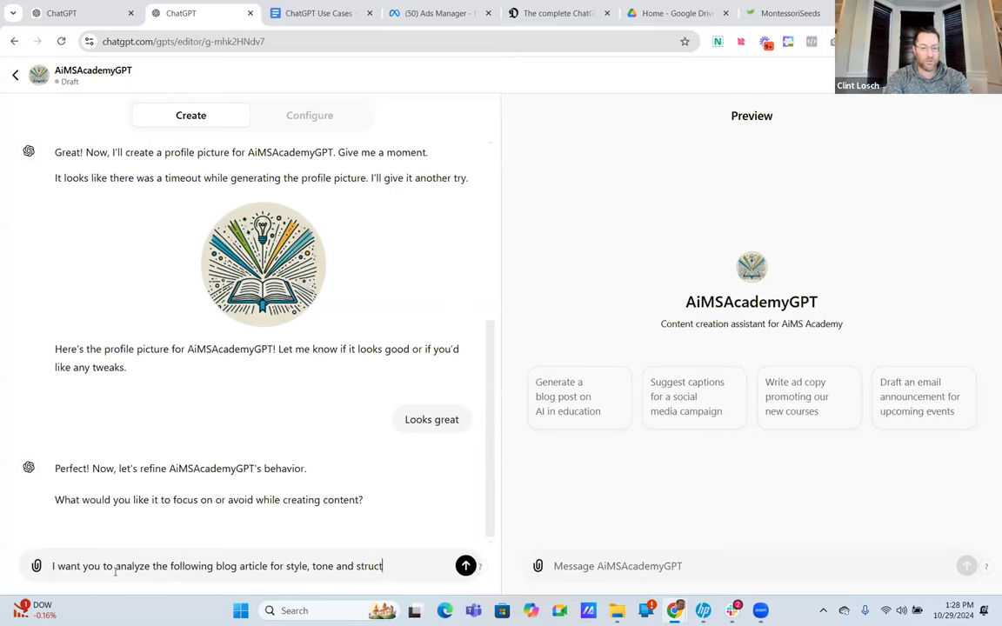
{"action": "type", "text": "ure, \""}
{"action": "key", "text": "ctrl+v"}
{"action": "type", "text": "\""}
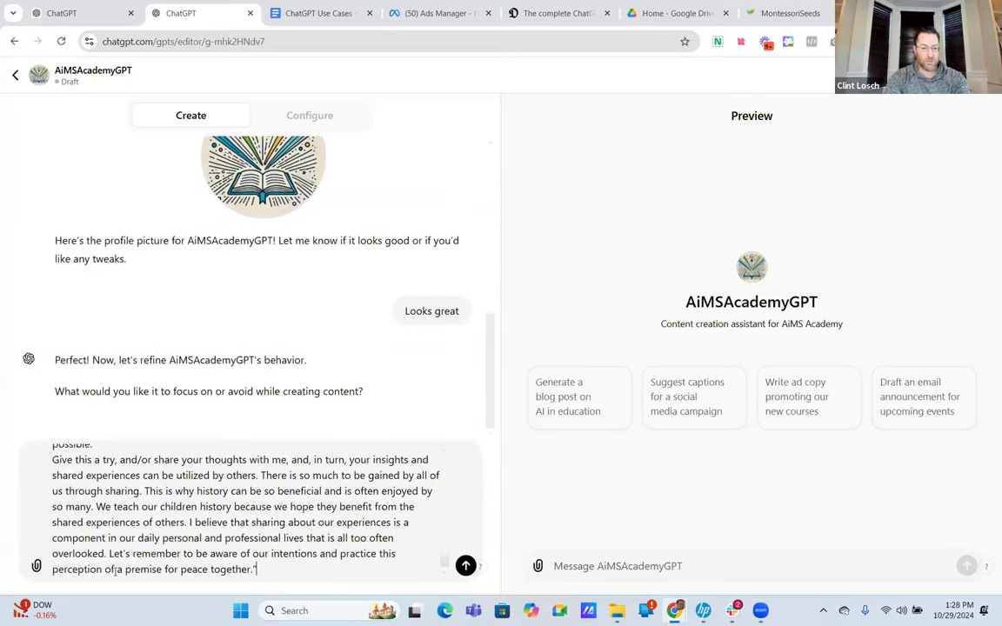
{"action": "key", "text": "Return"}
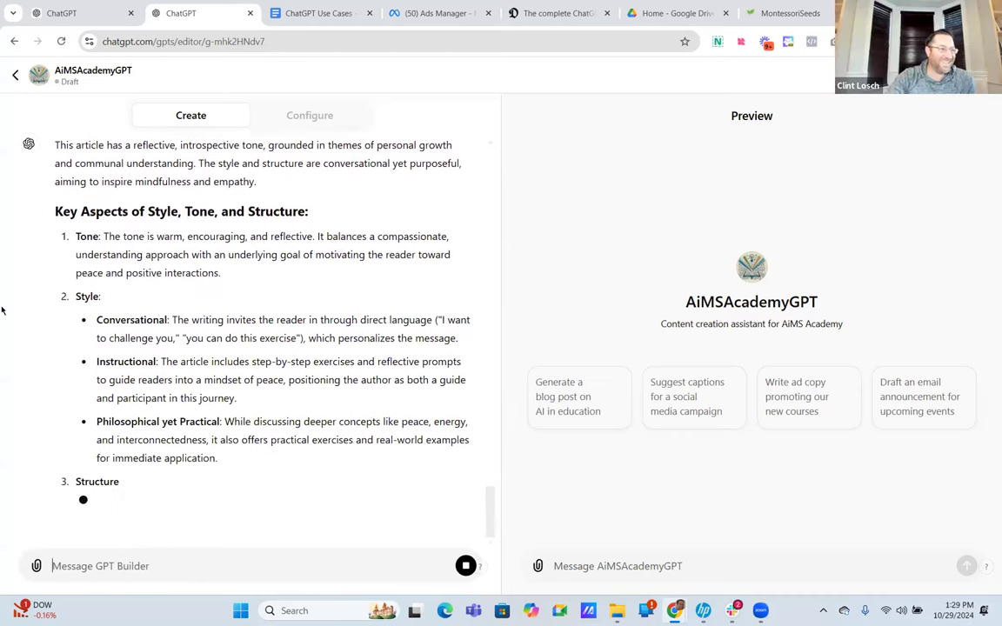
Step: Review the analysis, reply "I want to use the same style, tone and structure for all future blog articles", and return to the MontessoriSeeds blog
{"action": "scroll", "coordinate": [131, 399], "scroll_direction": "up", "scroll_amount": 2}
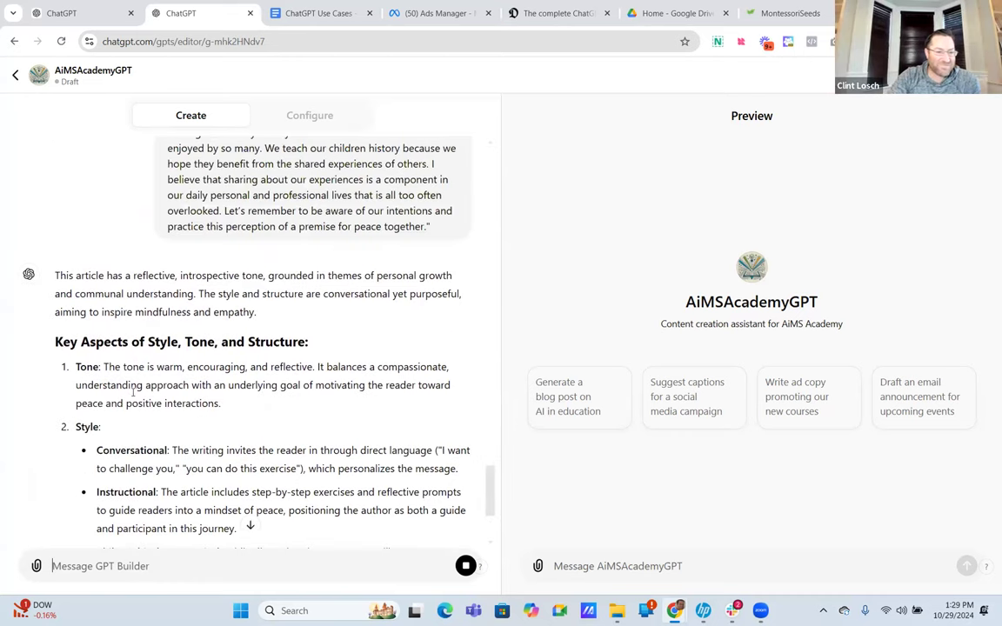
{"action": "scroll", "coordinate": [128, 323], "scroll_direction": "down", "scroll_amount": 3}
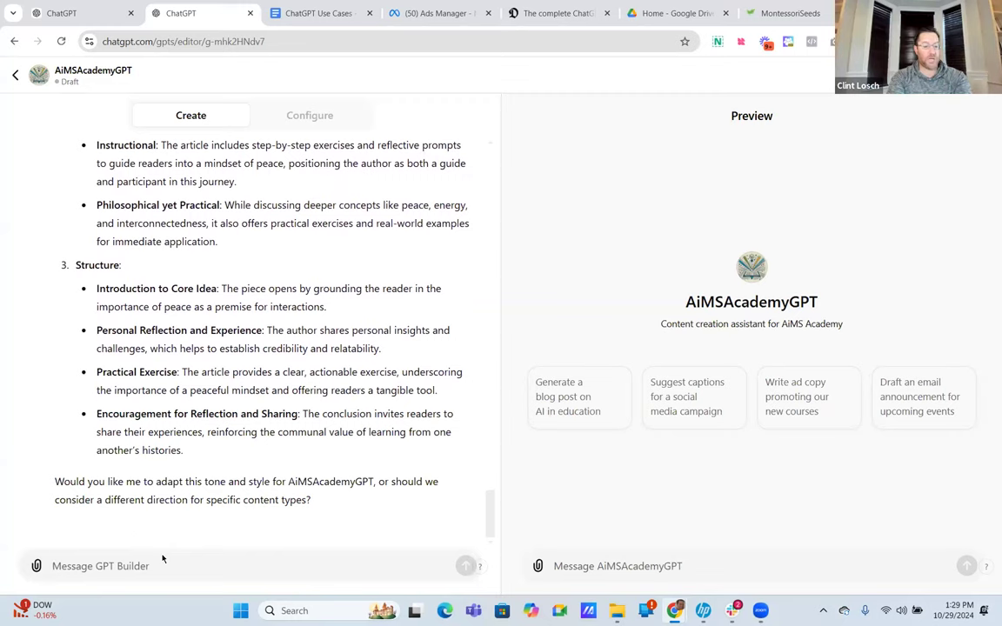
{"action": "type", "text": "I want to use the same, style"}
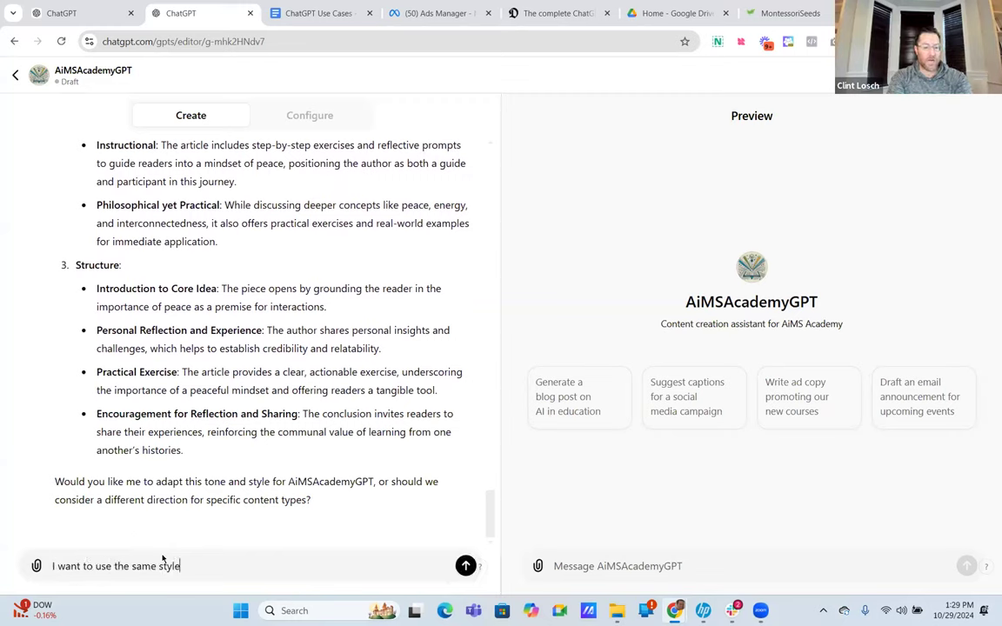
{"action": "type", "text": ", tone and strucgu"}
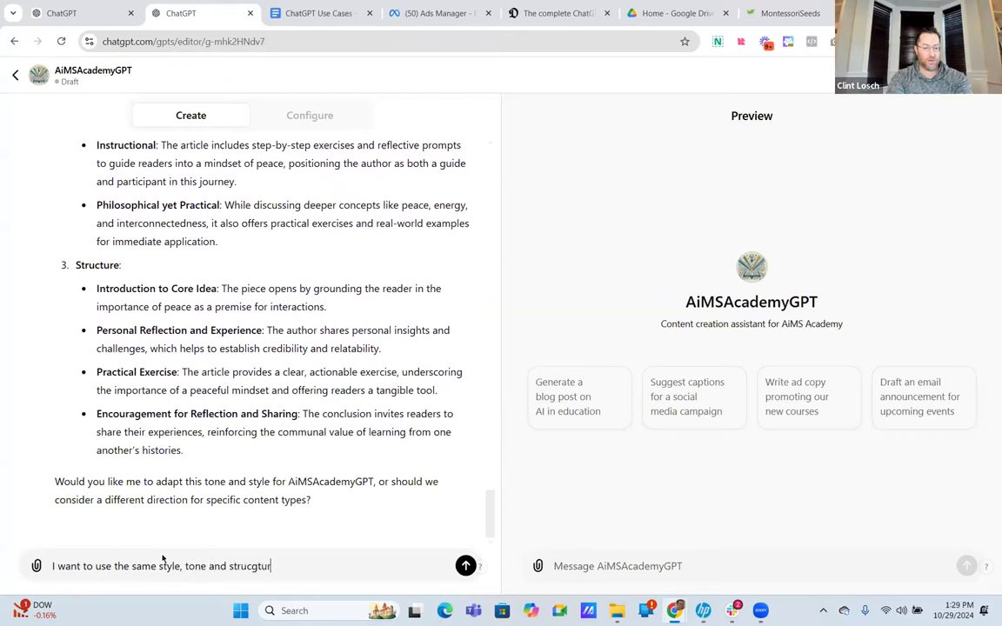
{"action": "key", "text": "BackSpace"}
{"action": "key", "text": "BackSpace"}
{"action": "type", "text": "for all future blog articles"}
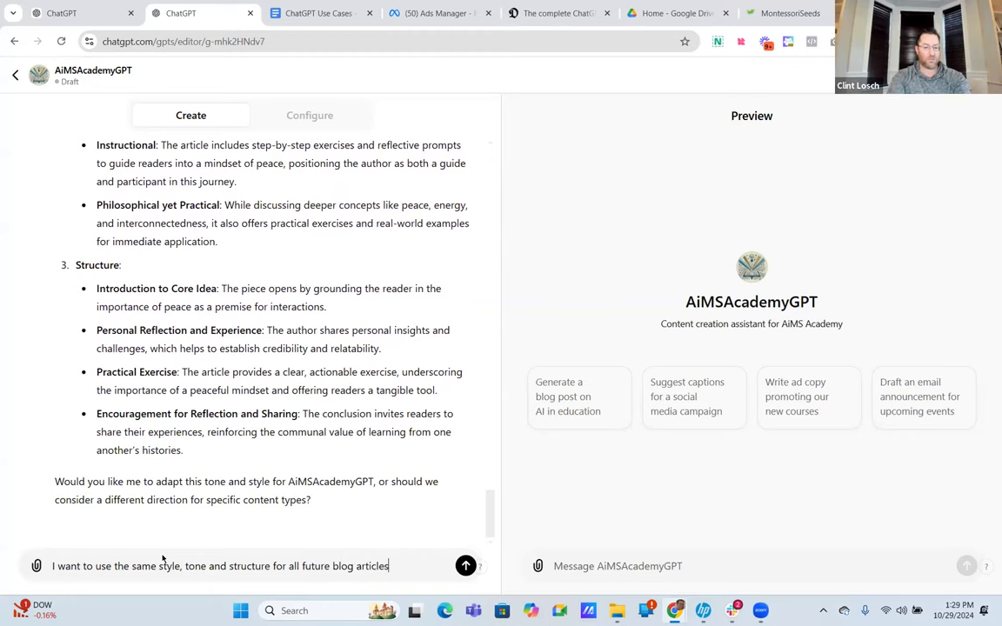
{"action": "key", "text": "Return"}
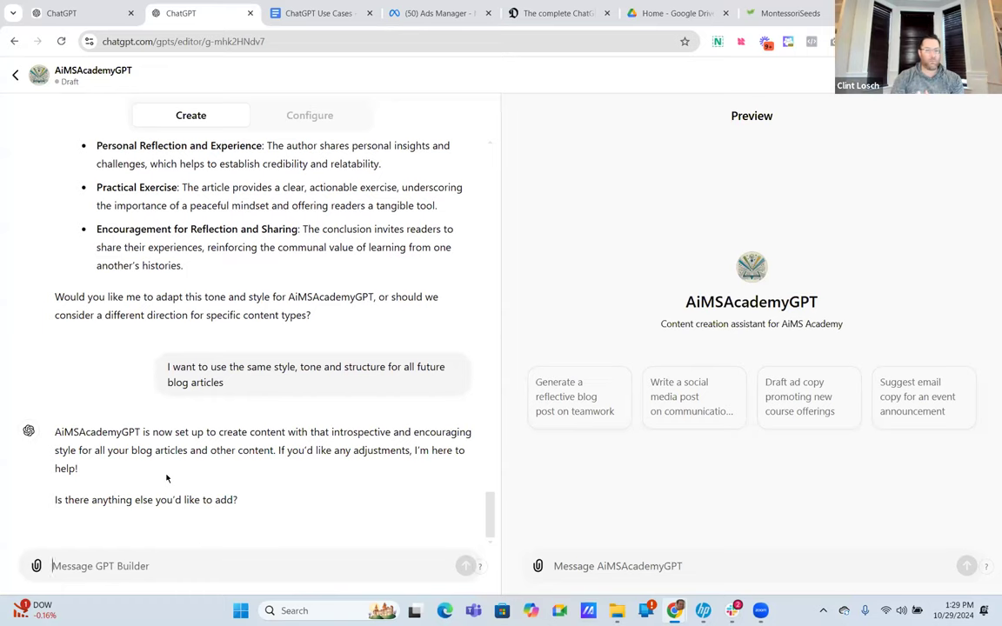
{"action": "left_click", "coordinate": [767, 21]}
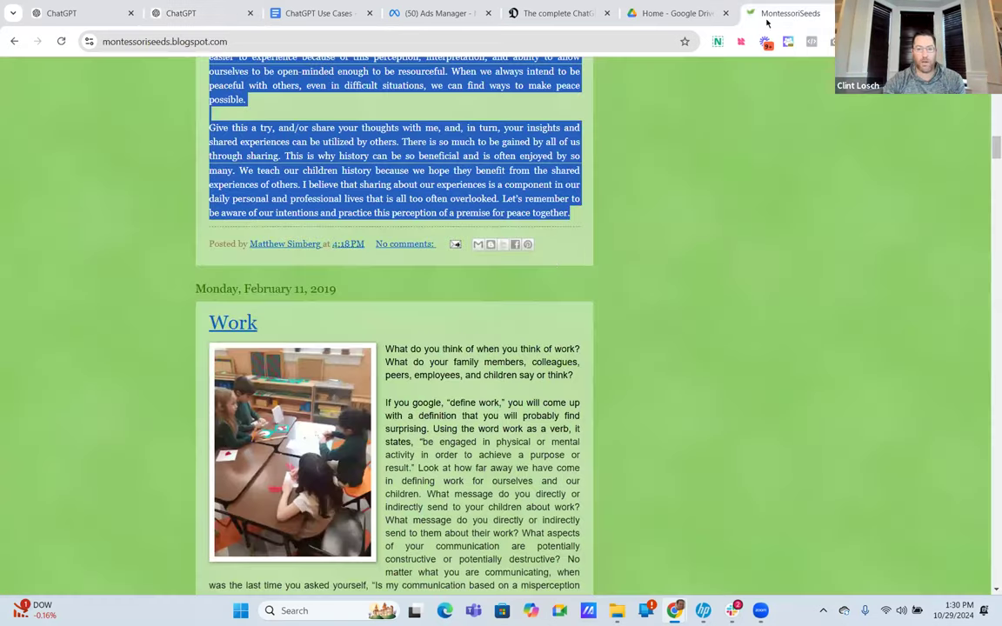
Step: Look back over the blog's archive and opening section, and return to the MSOE Vision page of the school's website
{"action": "scroll", "coordinate": [558, 268], "scroll_direction": "up", "scroll_amount": 8}
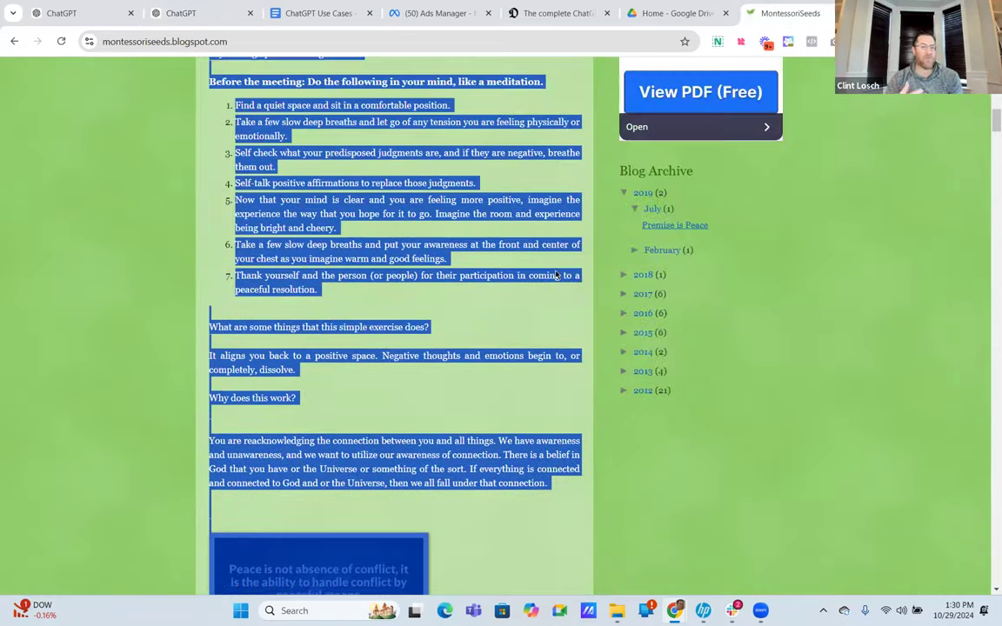
{"action": "scroll", "coordinate": [556, 275], "scroll_direction": "up", "scroll_amount": 1}
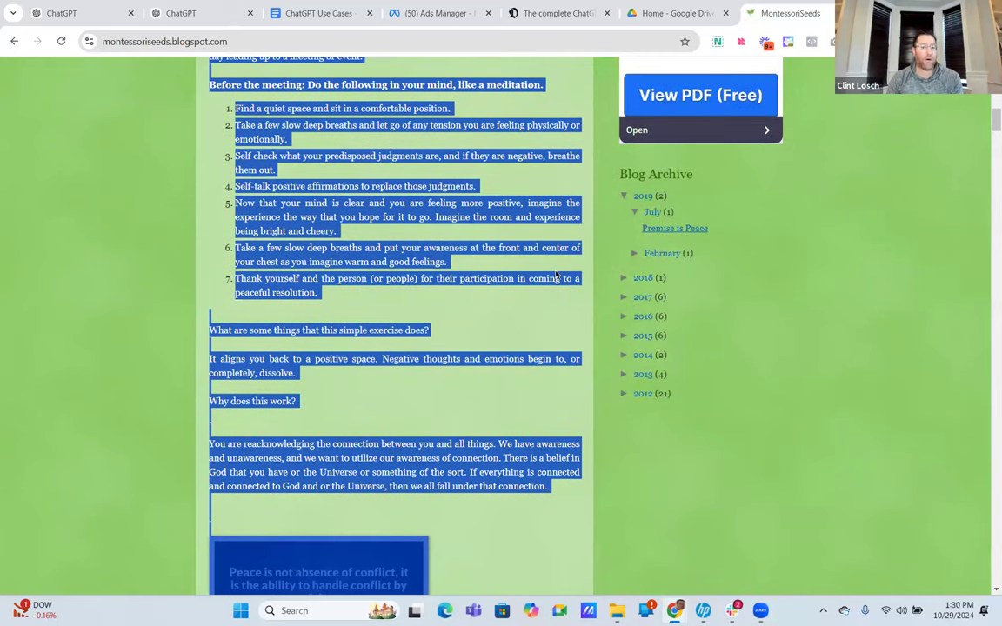
{"action": "scroll", "coordinate": [666, 372], "scroll_direction": "up", "scroll_amount": 6}
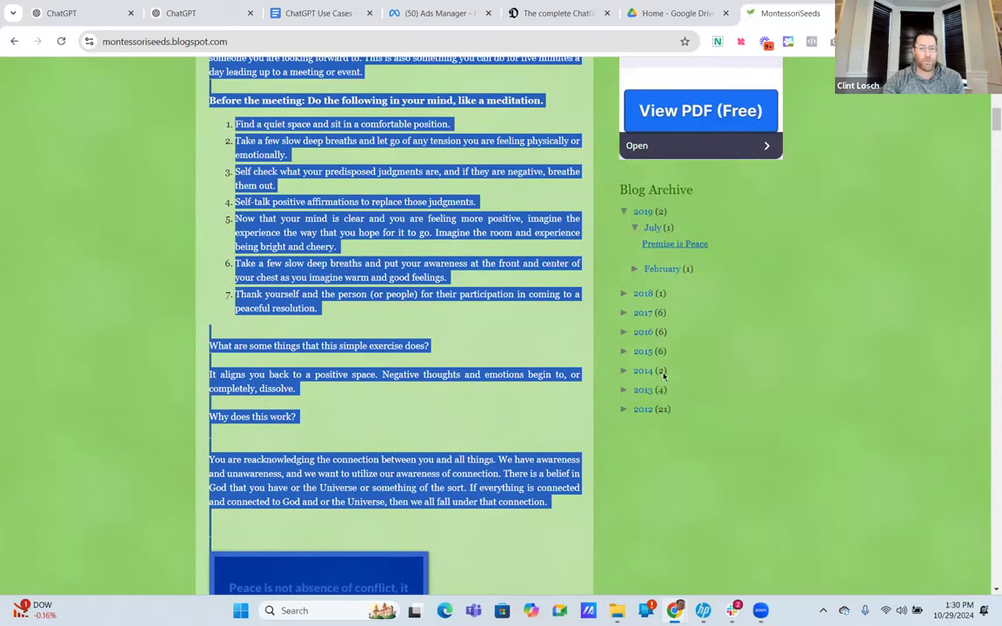
{"action": "scroll", "coordinate": [670, 376], "scroll_direction": "up", "scroll_amount": 4}
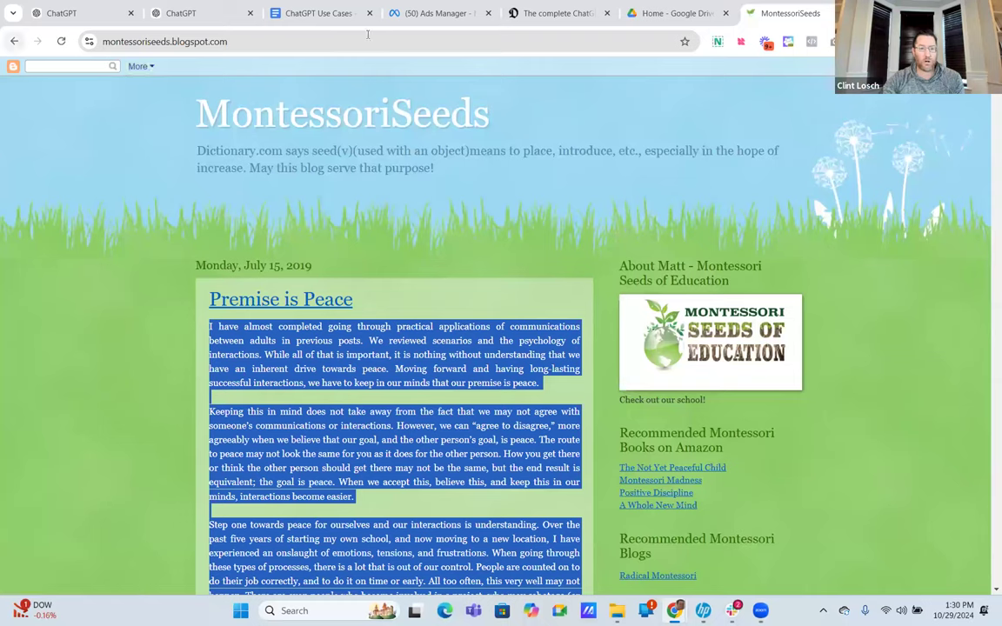
{"action": "left_click", "coordinate": [13, 41]}
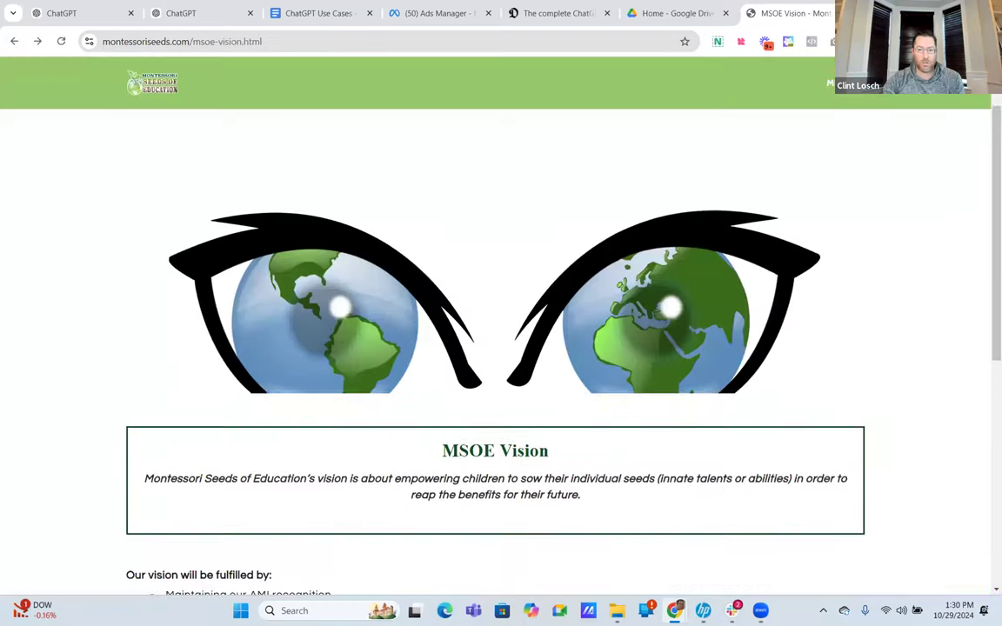
Step: Open the Mission Statement page from the About MSOE section of the school's website and copy its web address
{"action": "left_click", "coordinate": [861, 102]}
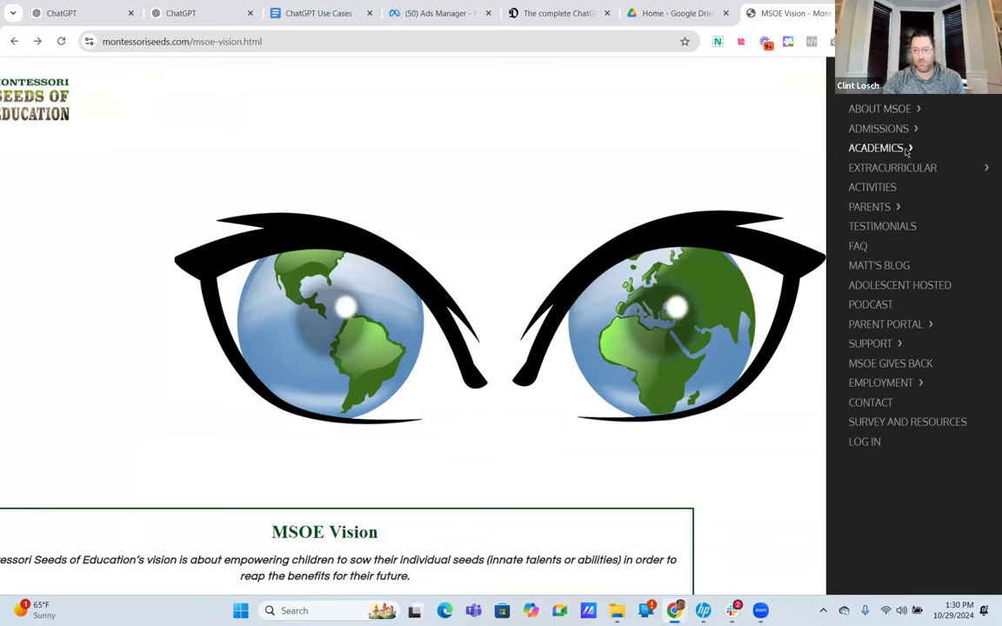
{"action": "left_click", "coordinate": [917, 111]}
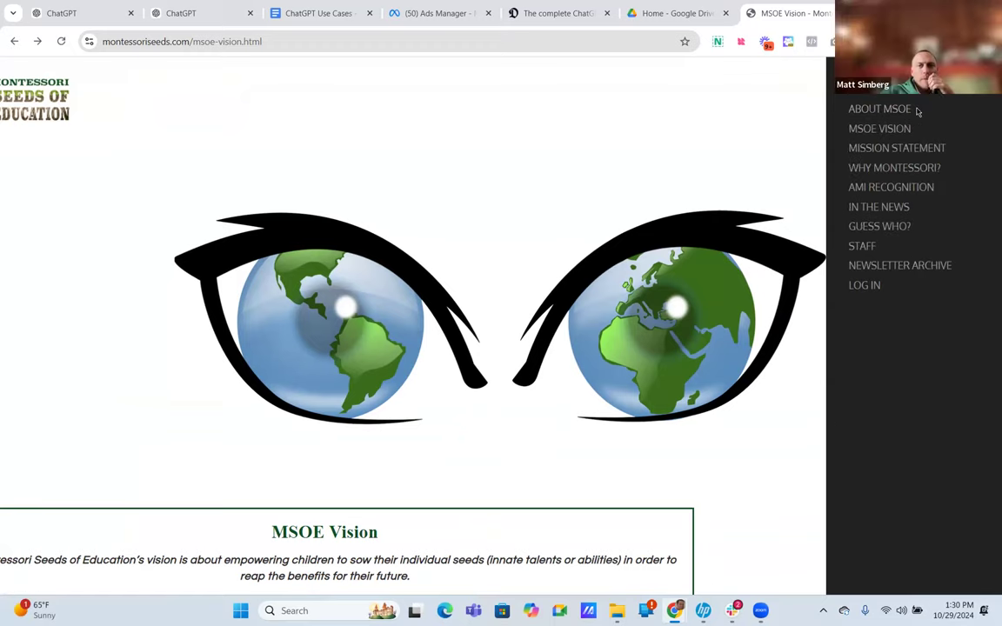
{"action": "left_click", "coordinate": [904, 153]}
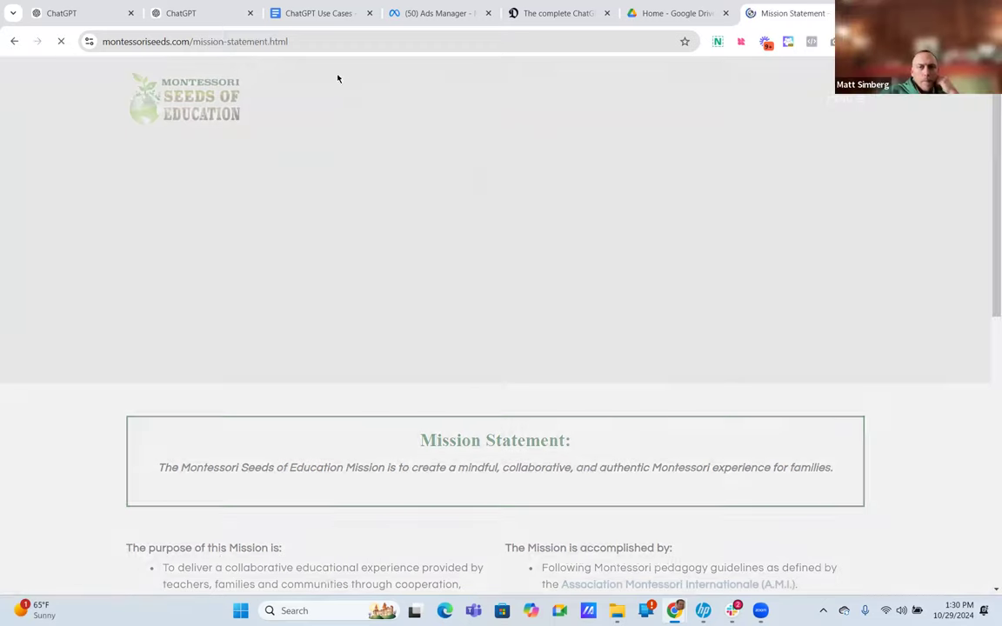
{"action": "left_click", "coordinate": [294, 42]}
{"action": "key", "text": "ctrl+c"}
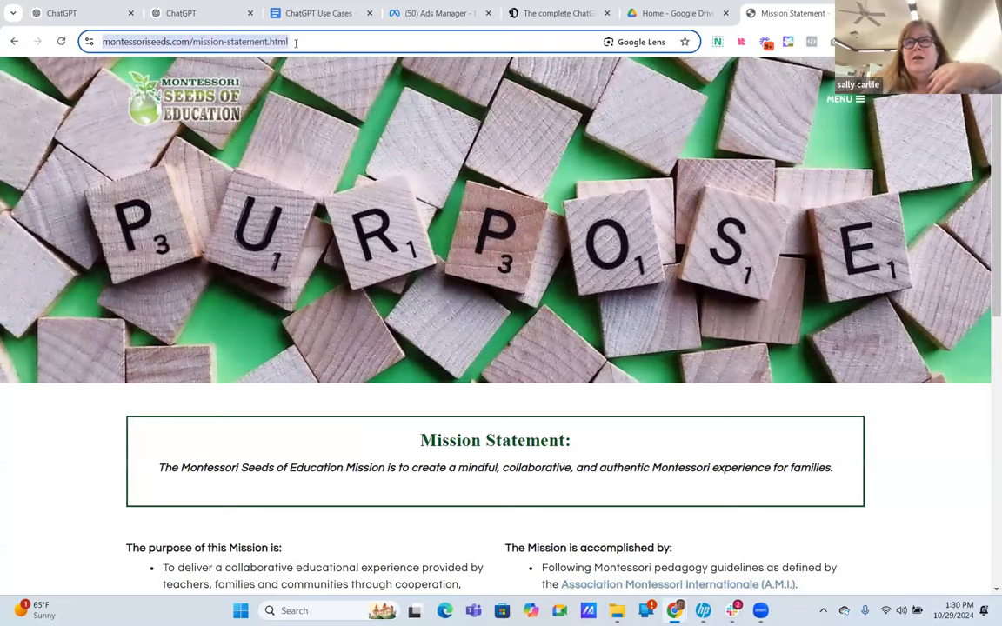
Step: Send the GPT Builder "This is our mission statement," with the copied page address in quotation marks, followed by "Do you understand what our mission statement is"
{"action": "left_click", "coordinate": [181, 13]}
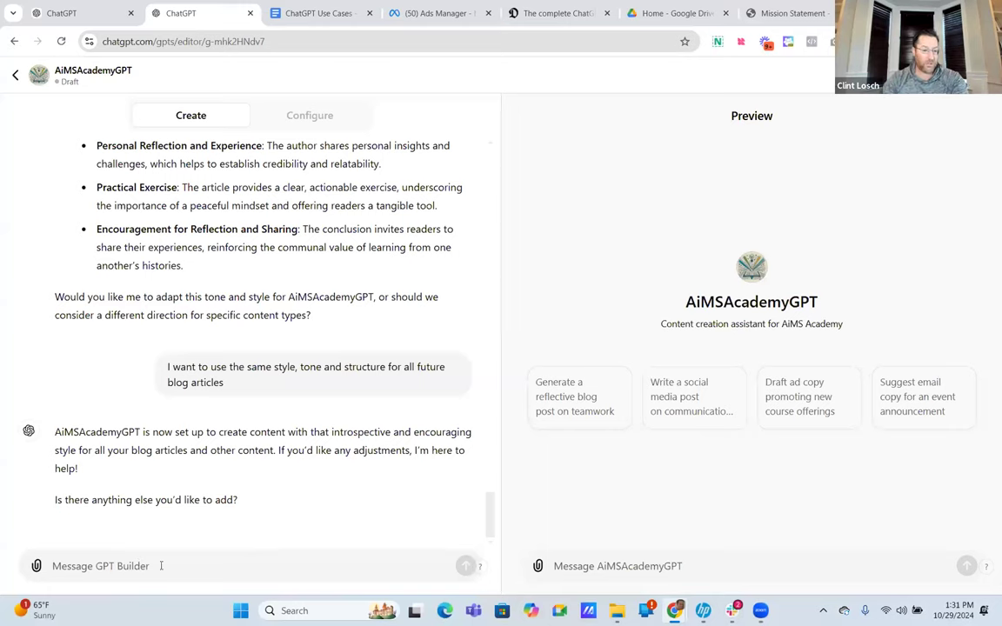
{"action": "left_click", "coordinate": [161, 565]}
{"action": "type", "text": "This i"}
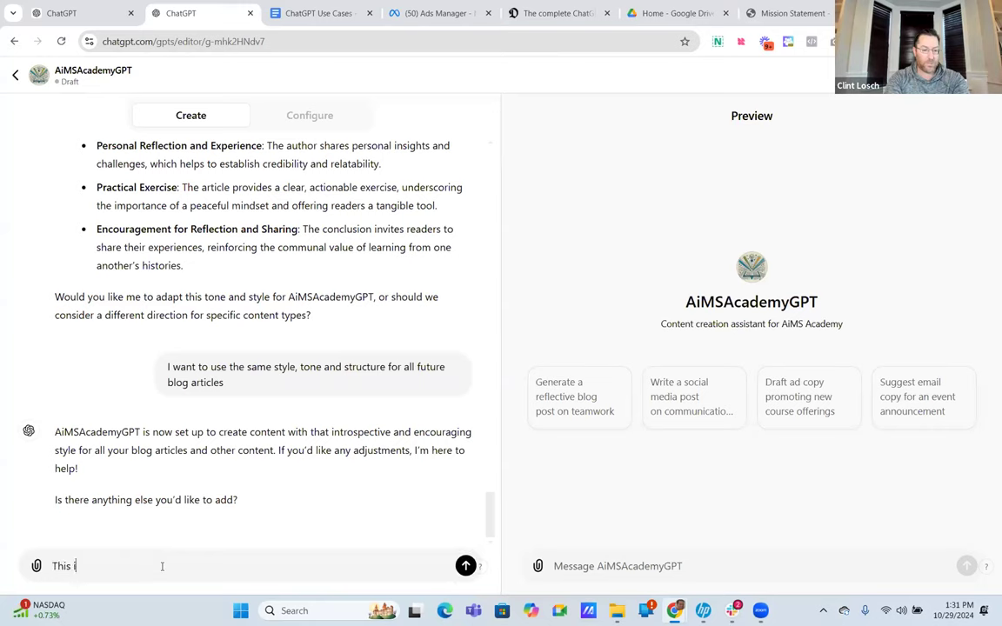
{"action": "type", "text": "s our mission st"}
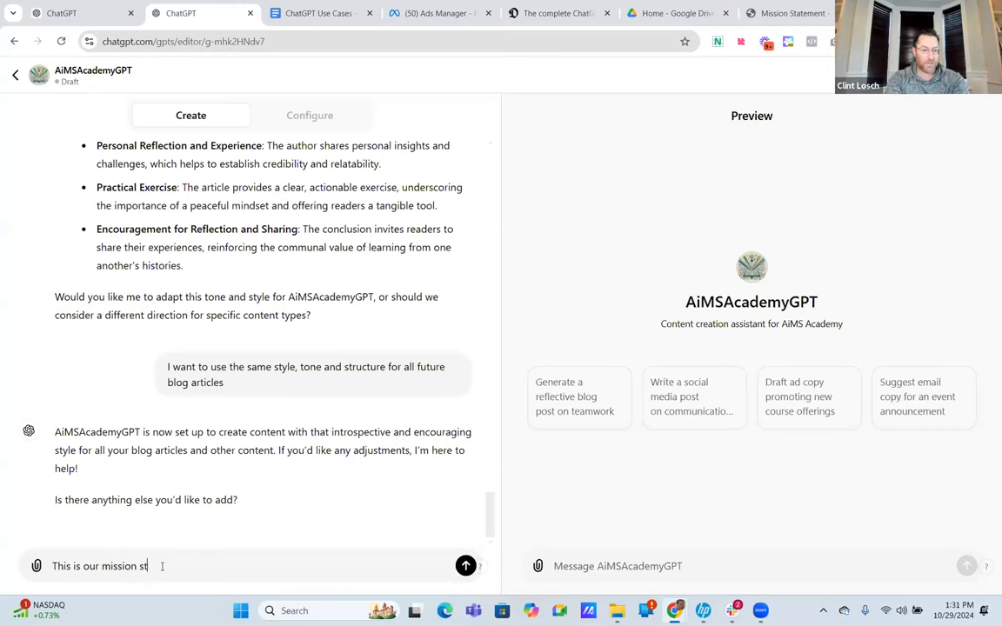
{"action": "type", "text": "atement, \""}
{"action": "key", "text": "ctrl+v"}
{"action": "type", "text": "\""}
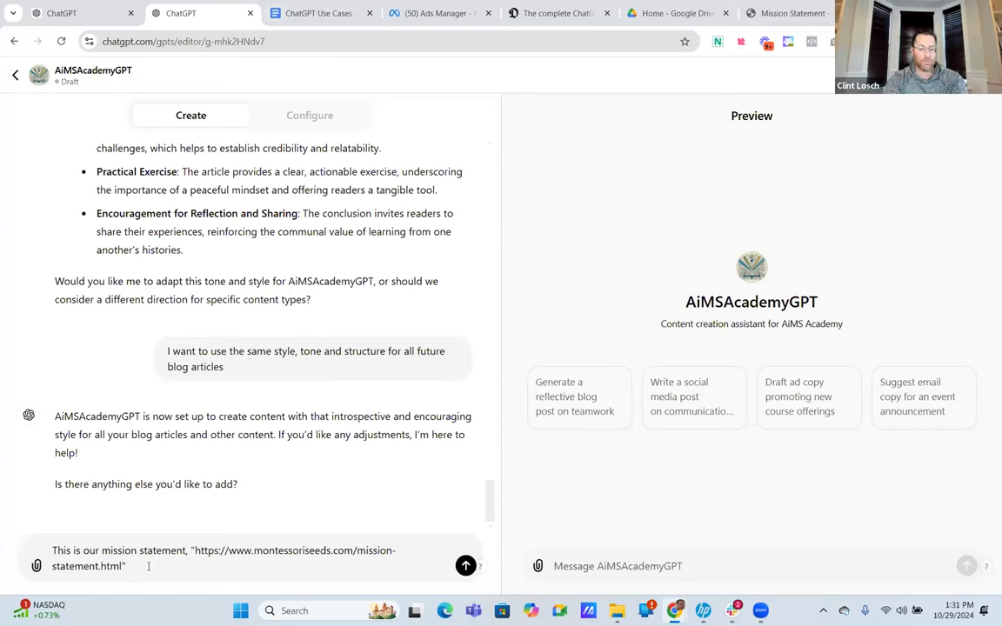
{"action": "type", "text": " D"}
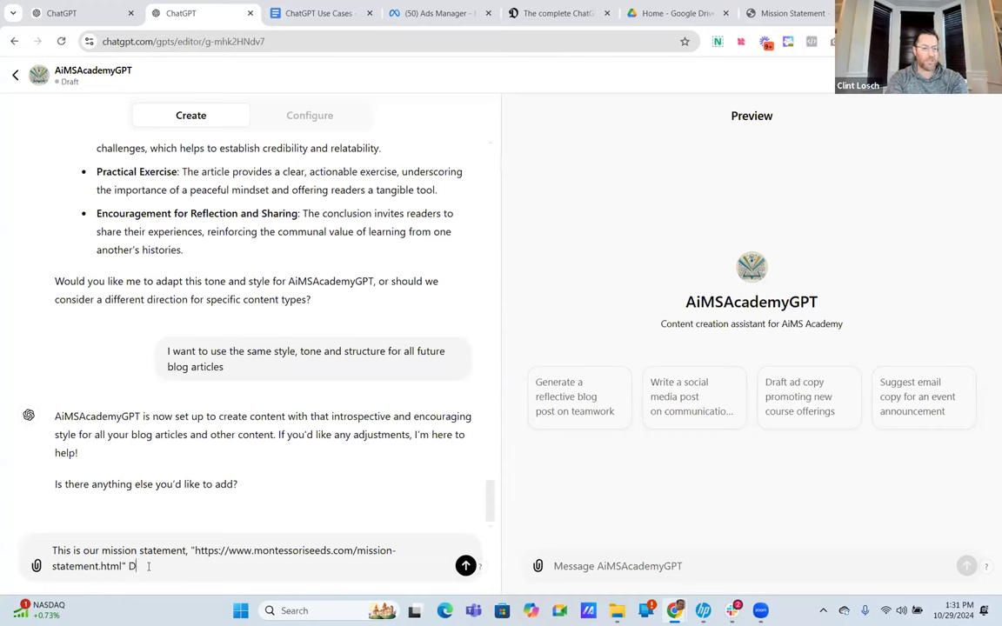
{"action": "type", "text": "o you understand wha"}
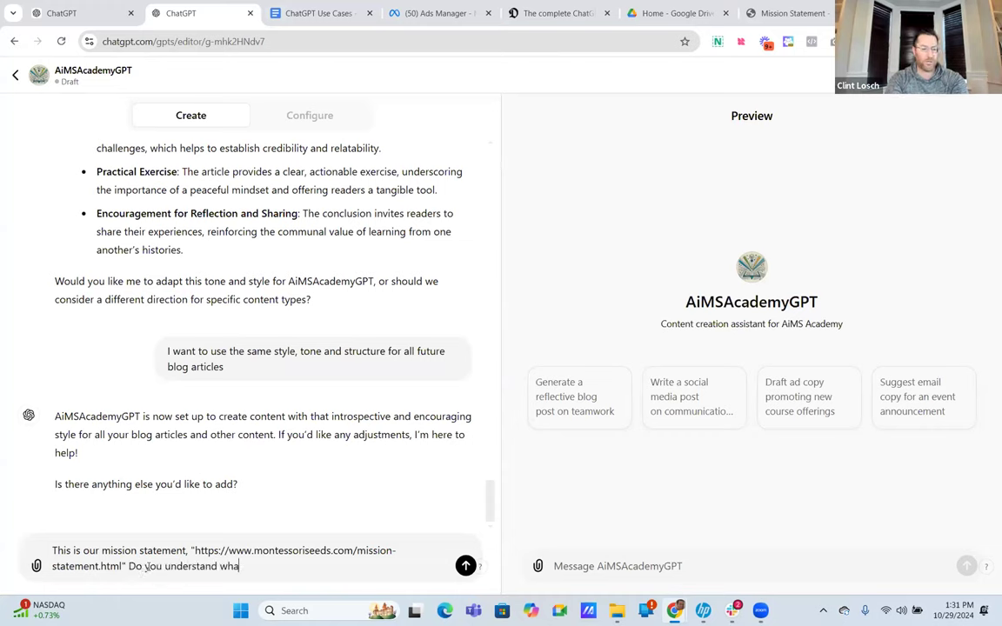
{"action": "type", "text": "t our mission statement is"}
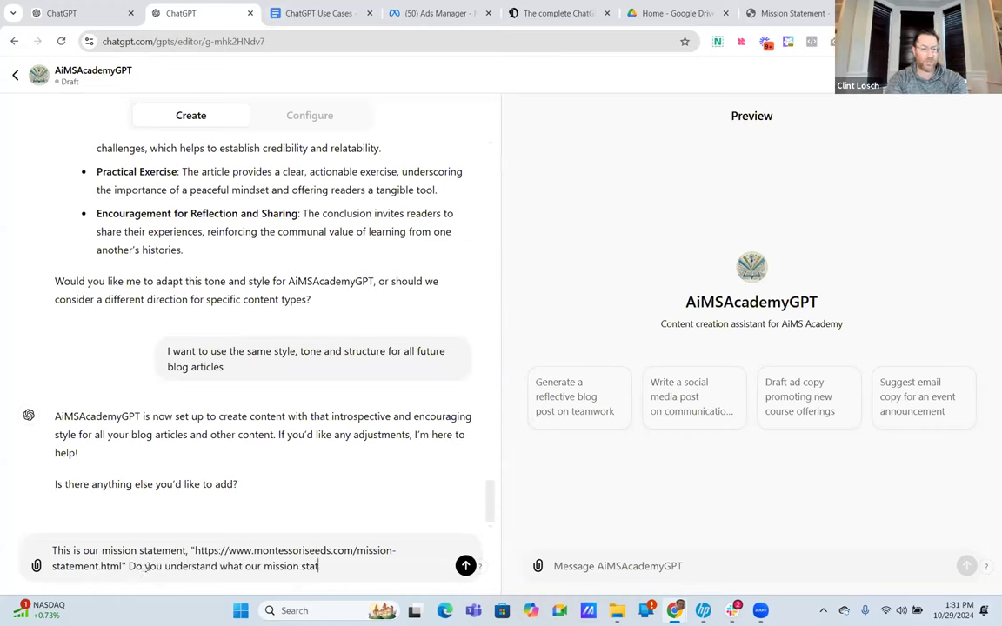
{"action": "key", "text": "Return"}
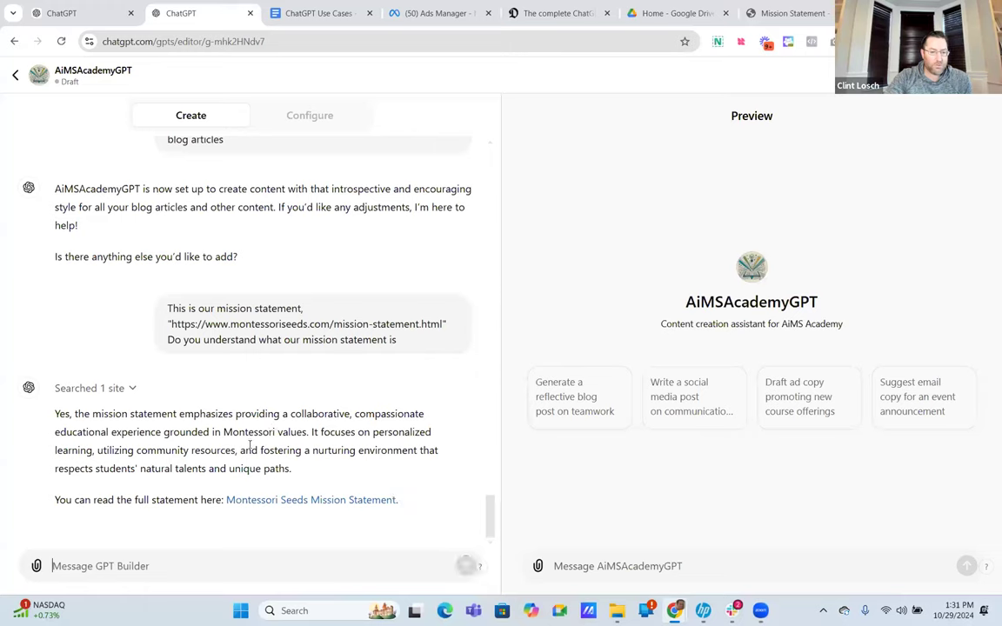
Step: Open the Methods page from the Academics section of the school's website and review its classroom, curriculum, staffing, family and community sections
{"action": "left_click", "coordinate": [788, 23]}
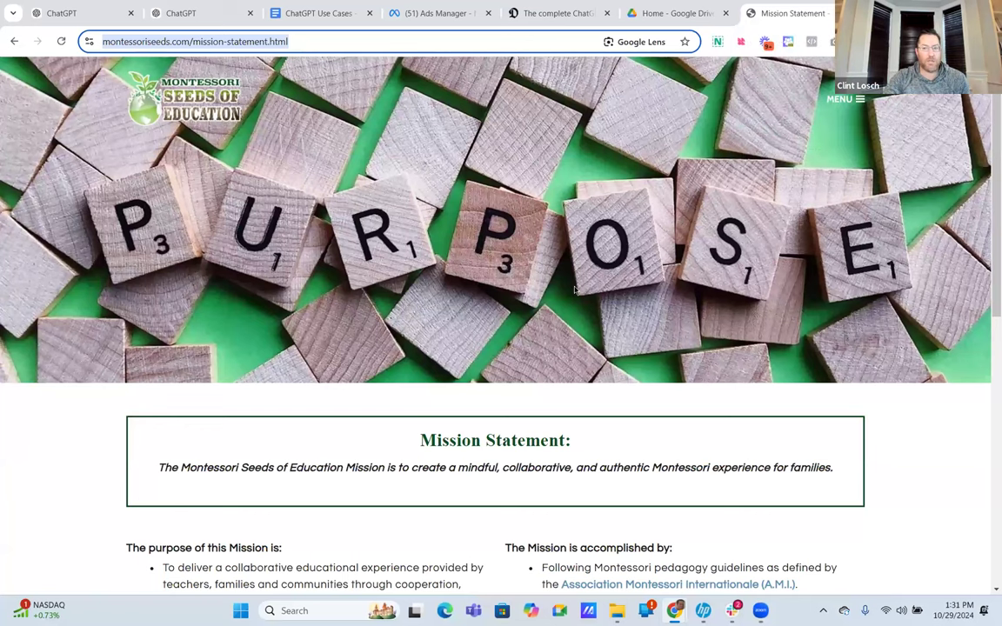
{"action": "left_click", "coordinate": [851, 102]}
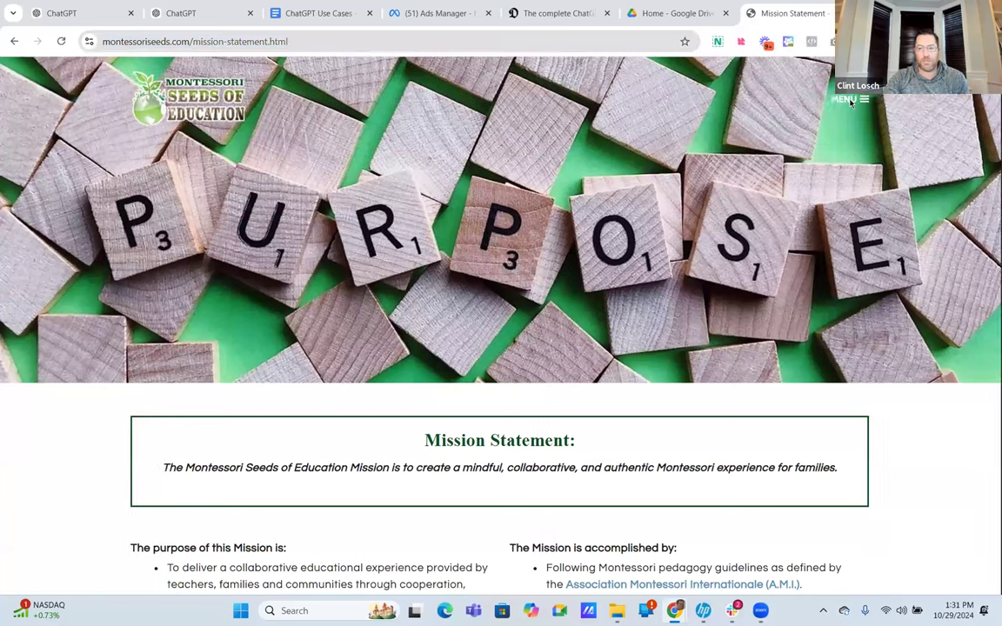
{"action": "left_click", "coordinate": [887, 153]}
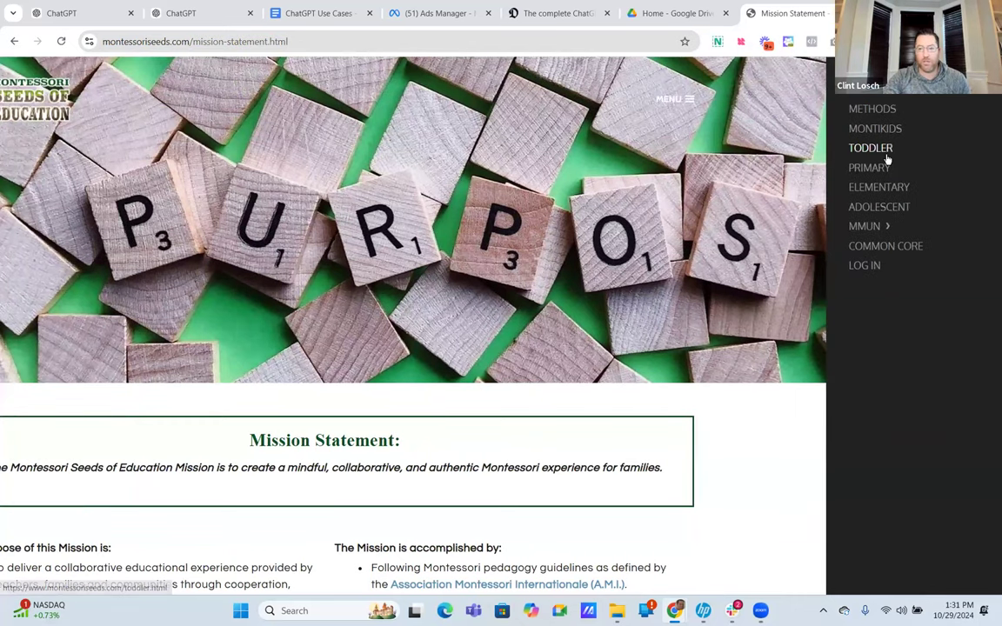
{"action": "left_click", "coordinate": [878, 110]}
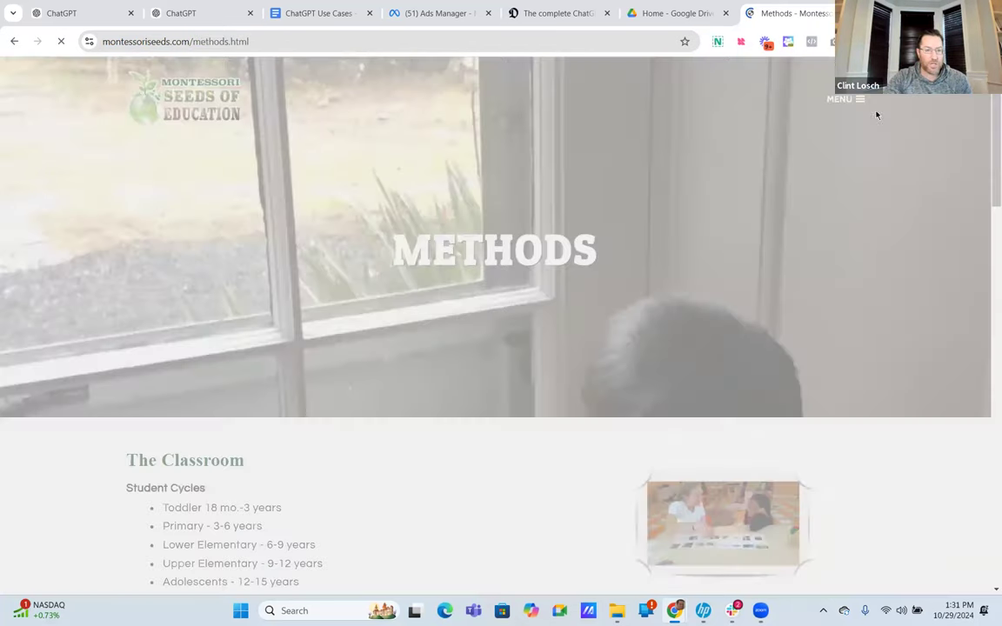
{"action": "scroll", "coordinate": [306, 344], "scroll_direction": "down", "scroll_amount": 5}
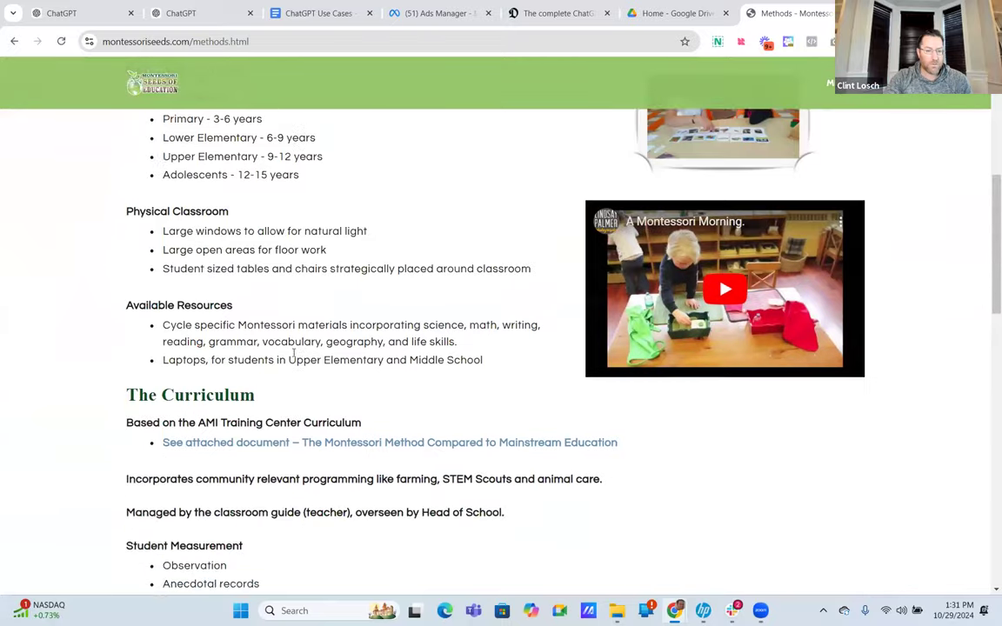
{"action": "scroll", "coordinate": [293, 353], "scroll_direction": "down", "scroll_amount": 10}
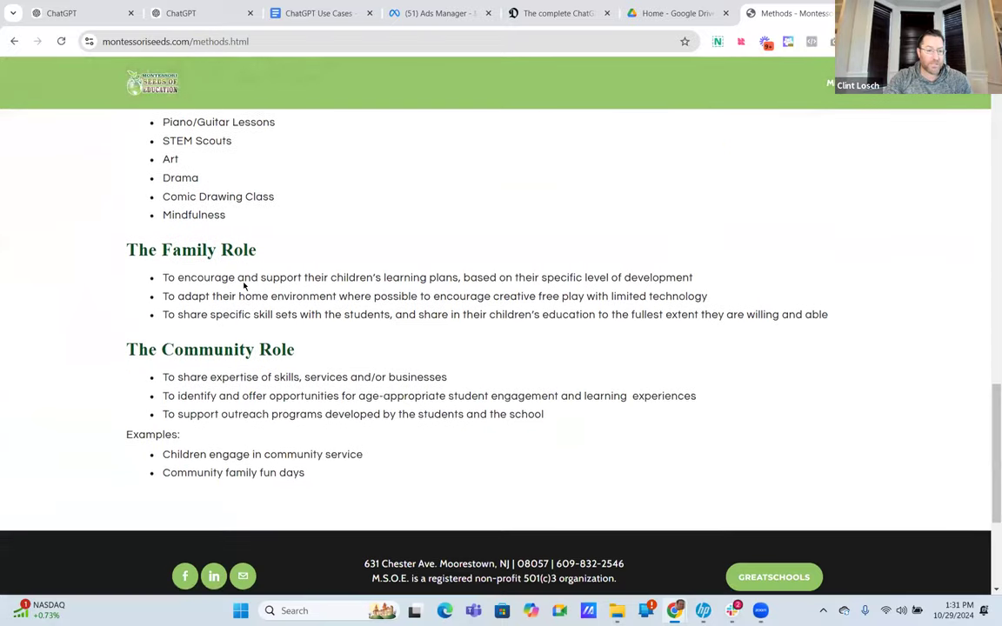
{"action": "scroll", "coordinate": [243, 285], "scroll_direction": "down", "scroll_amount": 2}
{"action": "scroll", "coordinate": [244, 286], "scroll_direction": "up", "scroll_amount": 5}
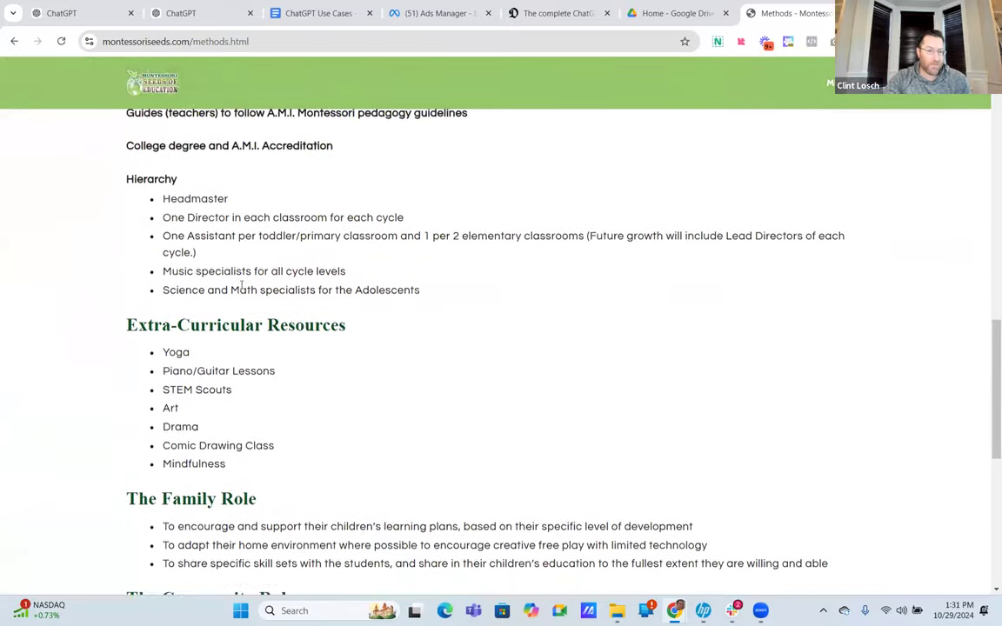
{"action": "scroll", "coordinate": [242, 285], "scroll_direction": "up", "scroll_amount": 6}
{"action": "scroll", "coordinate": [221, 204], "scroll_direction": "up", "scroll_amount": 3}
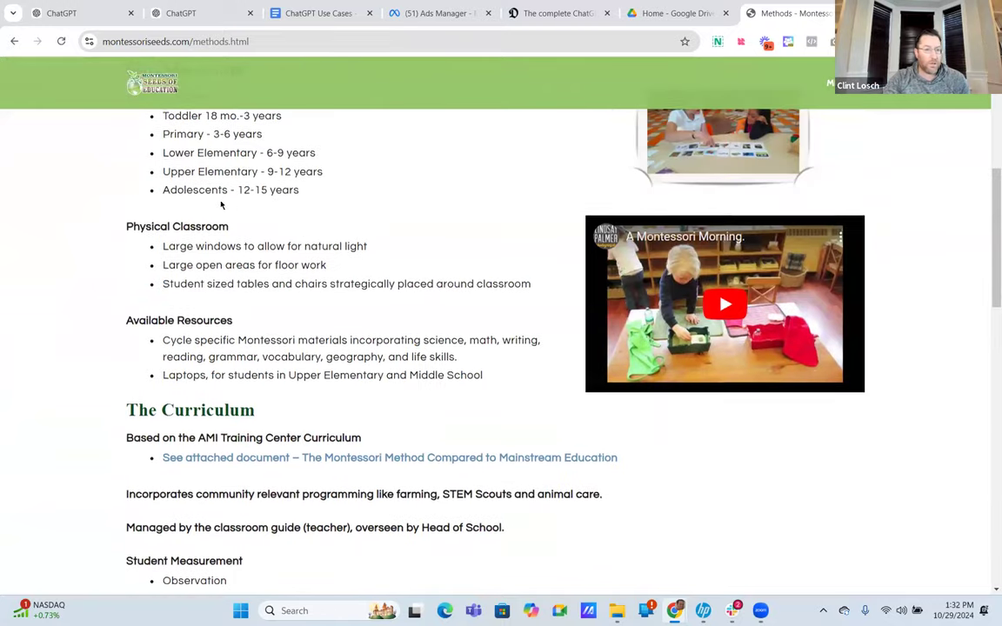
{"action": "scroll", "coordinate": [221, 204], "scroll_direction": "up", "scroll_amount": 4}
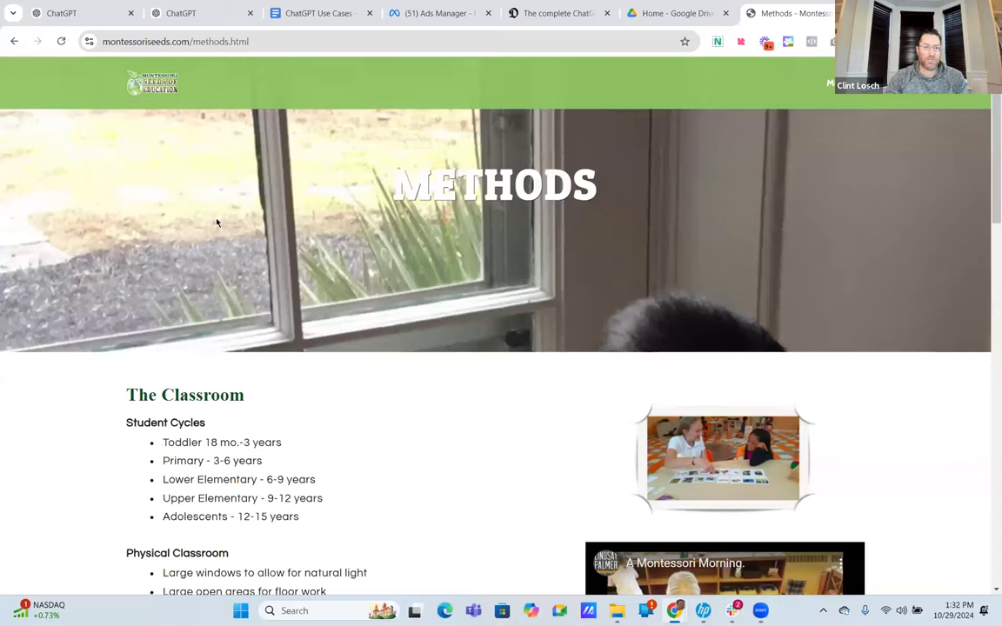
Step: Ask the GPT Builder "what else do you need from me to help create mission-appropriate, on-brand content for my school's content strategy"
{"action": "left_click", "coordinate": [165, 15]}
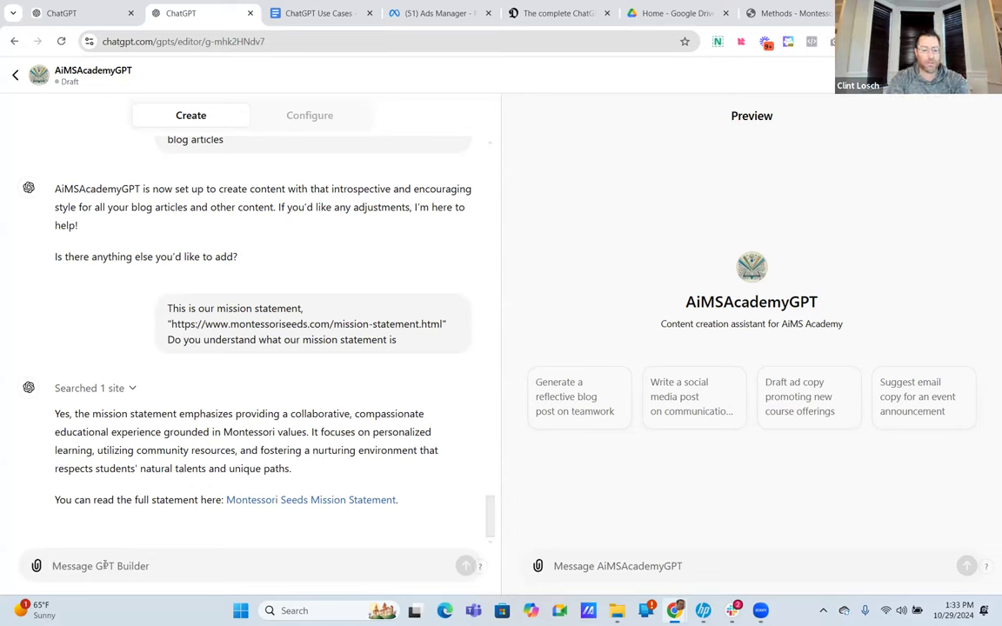
{"action": "type", "text": "what else do you need from me "}
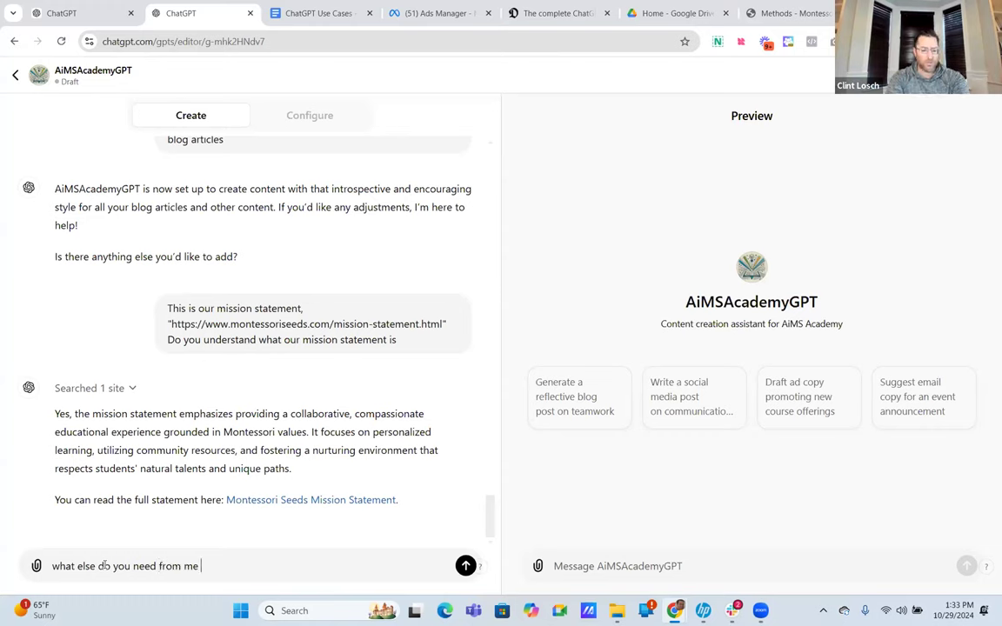
{"action": "type", "text": "to help crate"}
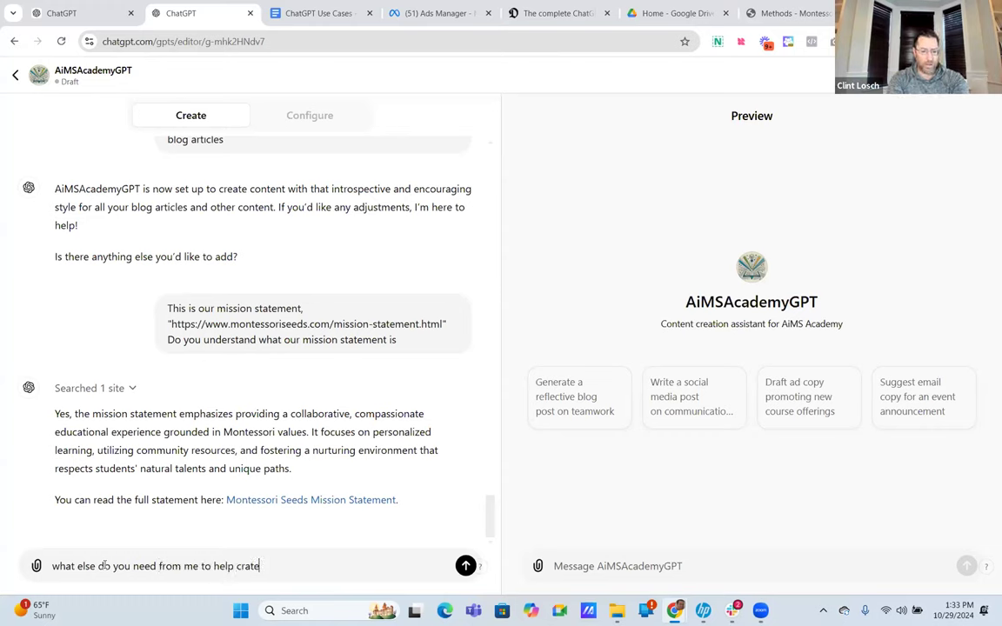
{"action": "key", "text": "BackSpace"}
{"action": "key", "text": "BackSpace"}
{"action": "key", "text": "BackSpace"}
{"action": "type", "text": "eate mission-appropriate, on-brand content for my school's content strata"}
{"action": "key", "text": "BackSpace"}
{"action": "type", "text": "egy"}
{"action": "key", "text": "Return"}
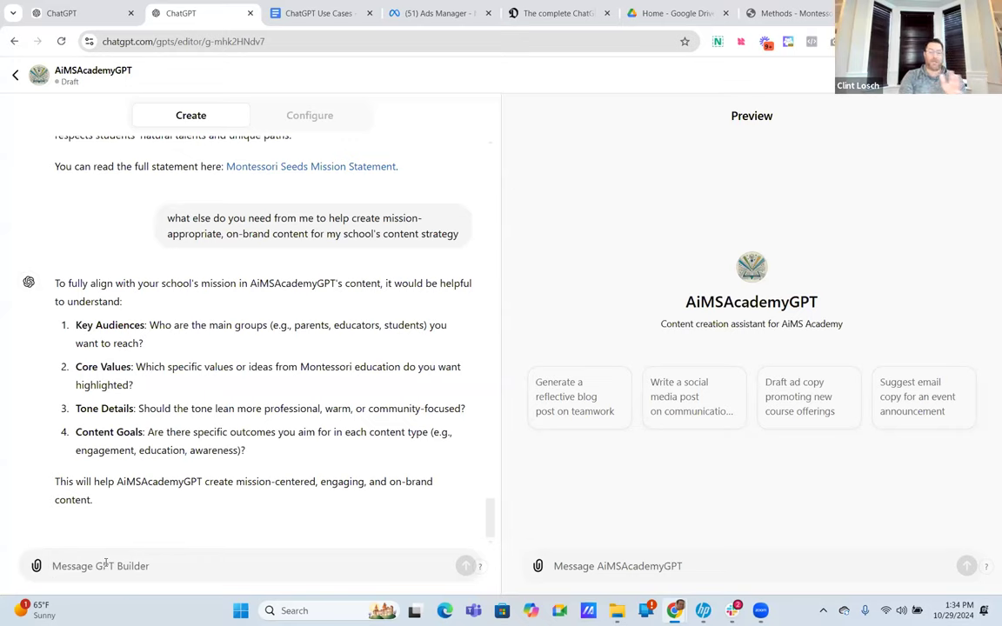
Step: Review the GPT Builder's follow-up questions, highlighting Key Audiences, Core Values and Tone Details one at a time
{"action": "left_click", "coordinate": [105, 563]}
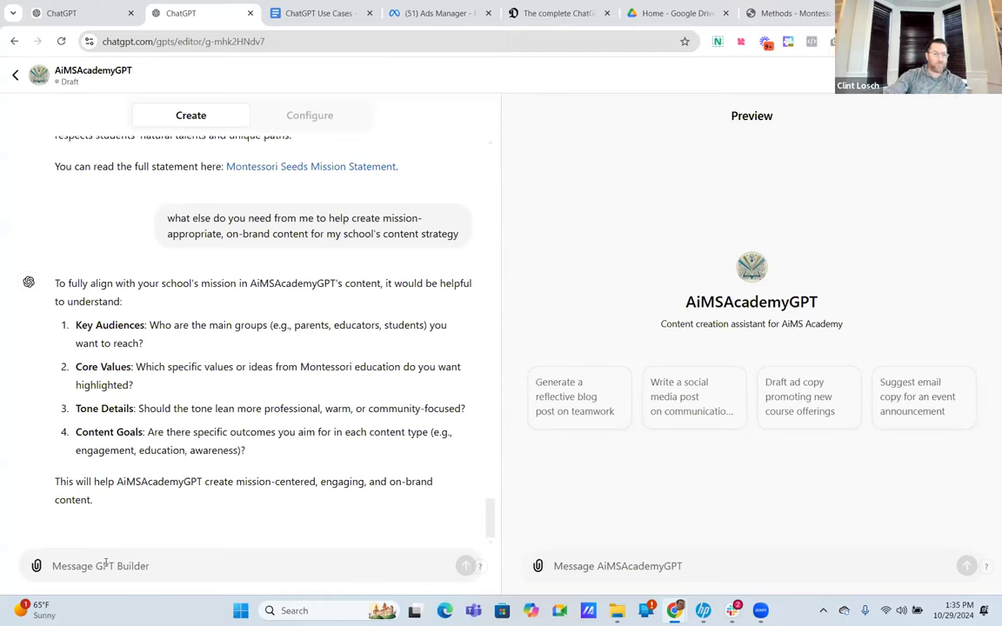
{"action": "left_click_drag", "start_coordinate": [76, 324], "coordinate": [144, 344]}
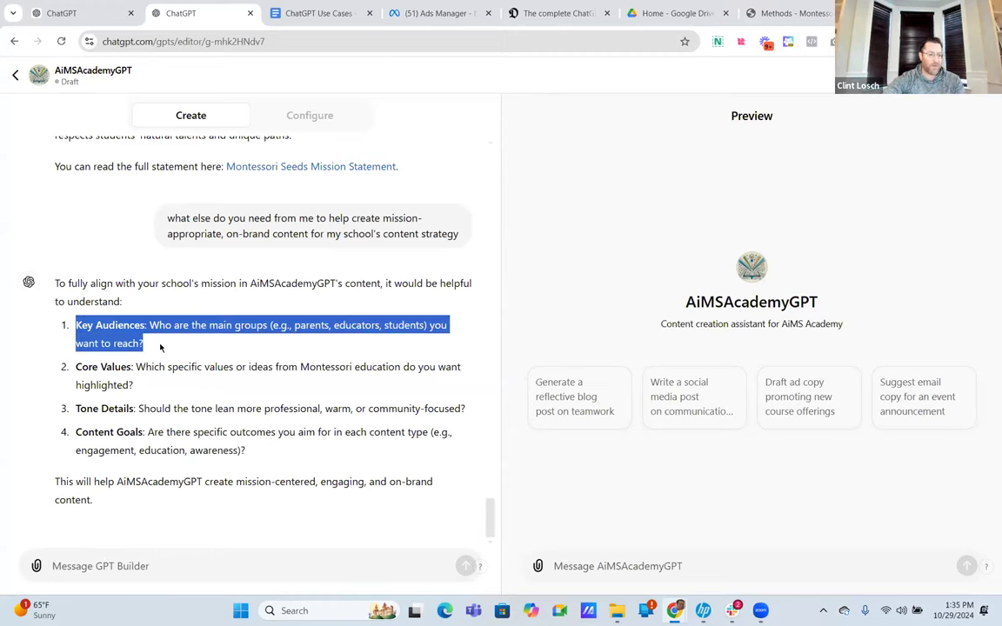
{"action": "triple_click", "coordinate": [74, 366]}
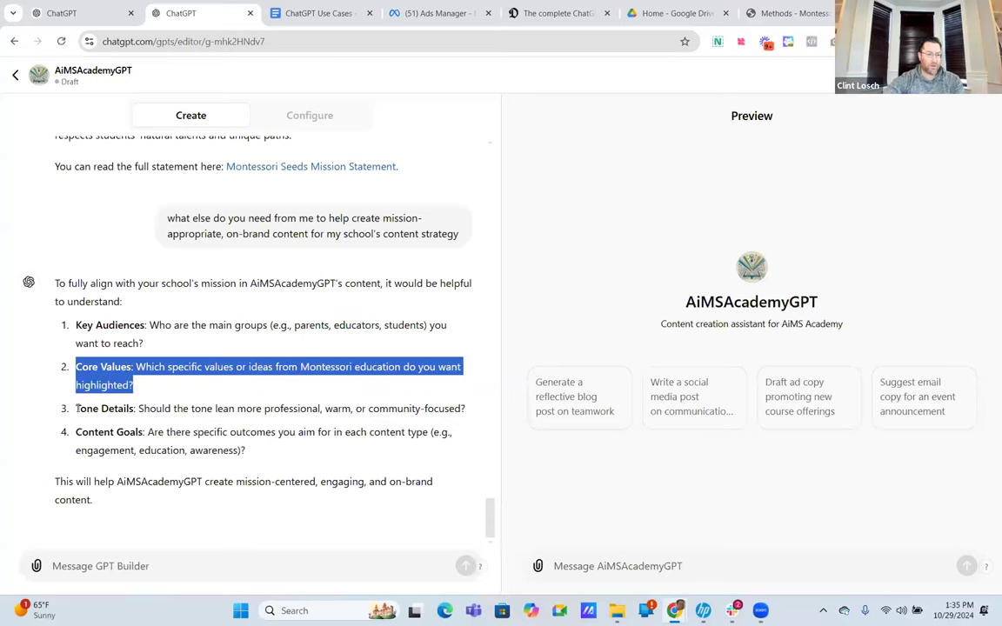
{"action": "left_click_drag", "start_coordinate": [78, 408], "coordinate": [169, 409]}
{"action": "left_click", "coordinate": [481, 403]}
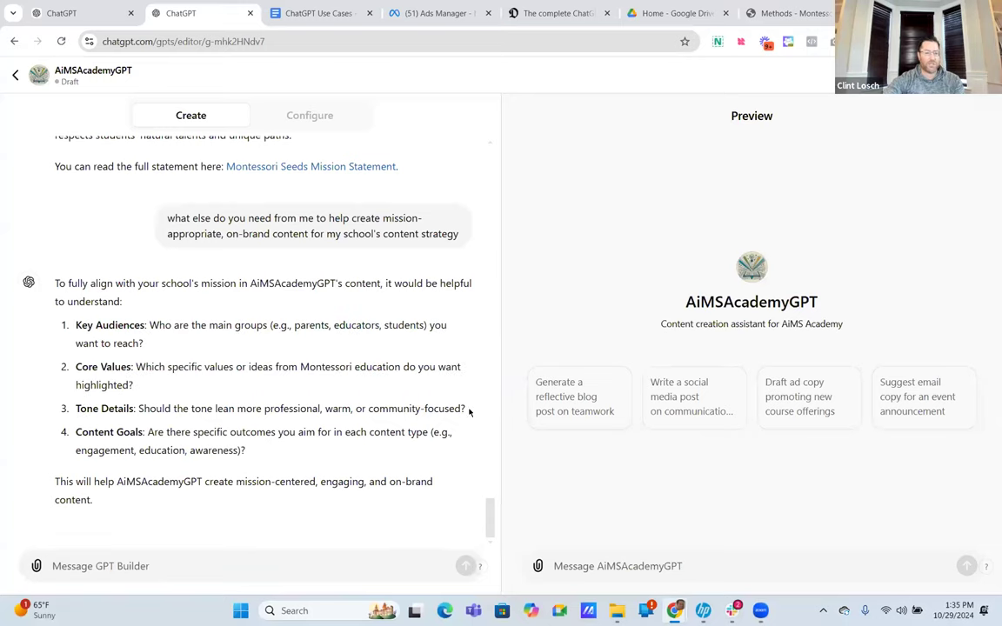
{"action": "triple_click", "coordinate": [461, 409]}
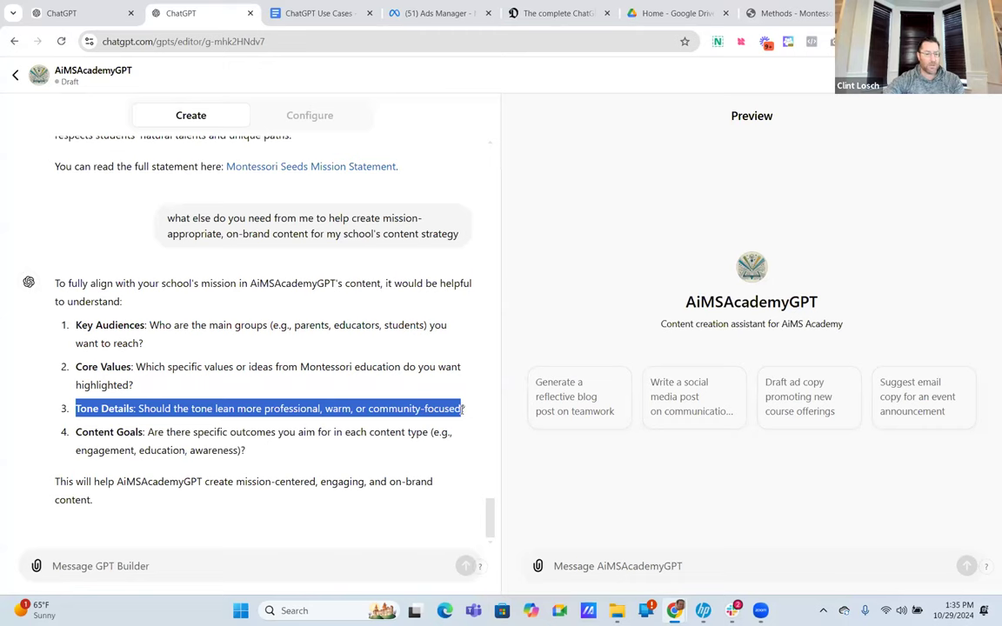
Step: Review the Tone Details question against the builder's earlier analysis of the article's tone, style and structure
{"action": "left_click_drag", "start_coordinate": [77, 408], "coordinate": [459, 414]}
{"action": "triple_click", "coordinate": [460, 414]}
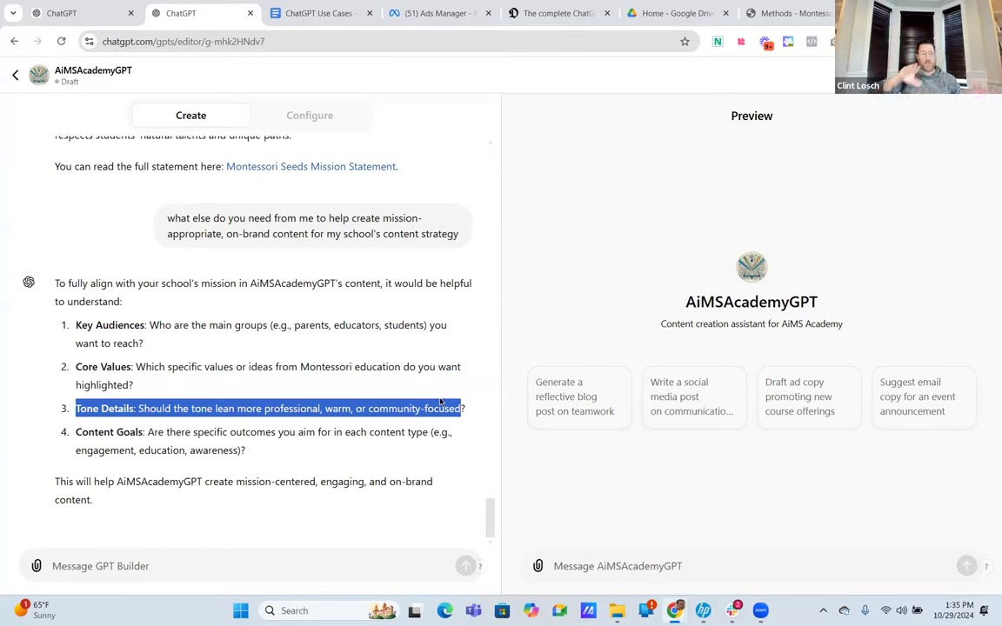
{"action": "scroll", "coordinate": [348, 309], "scroll_direction": "up", "scroll_amount": 15}
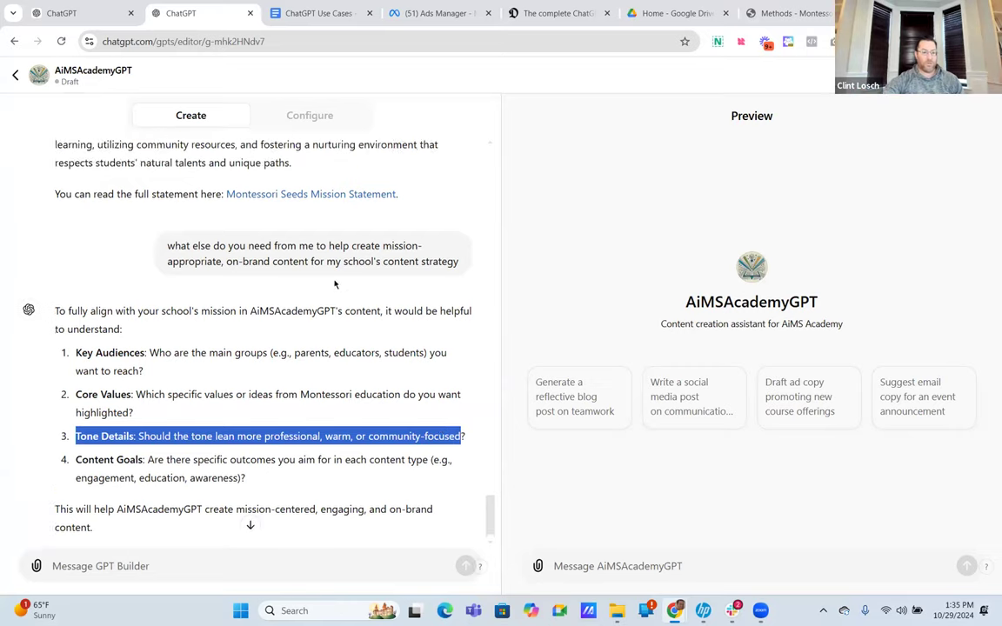
{"action": "scroll", "coordinate": [333, 315], "scroll_direction": "up", "scroll_amount": 5}
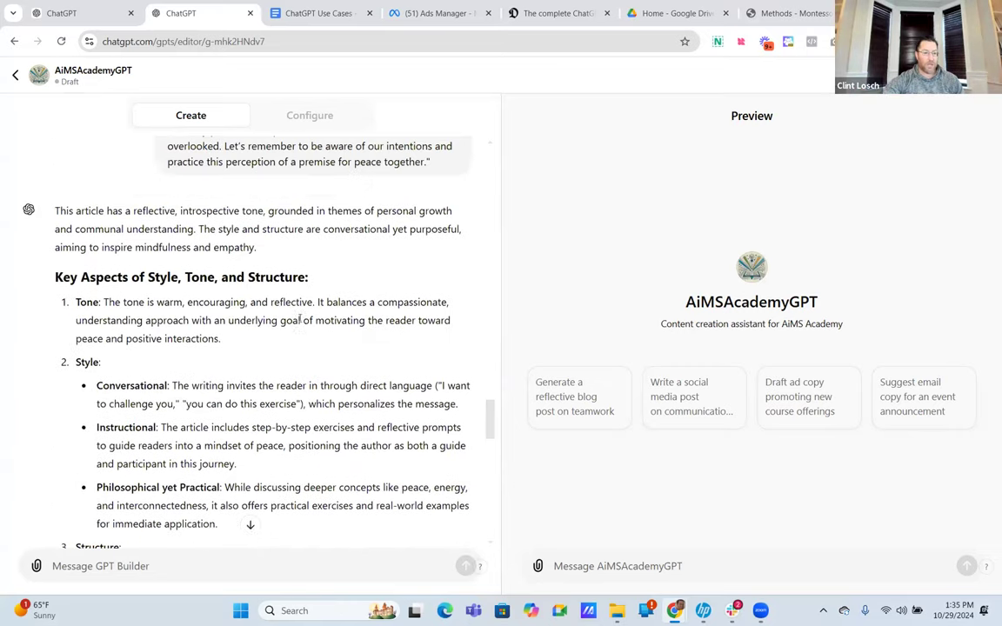
{"action": "left_click_drag", "start_coordinate": [73, 168], "coordinate": [358, 452]}
{"action": "scroll", "coordinate": [166, 244], "scroll_direction": "down", "scroll_amount": 2}
{"action": "scroll", "coordinate": [183, 275], "scroll_direction": "down", "scroll_amount": 1}
{"action": "scroll", "coordinate": [357, 452], "scroll_direction": "down", "scroll_amount": 10}
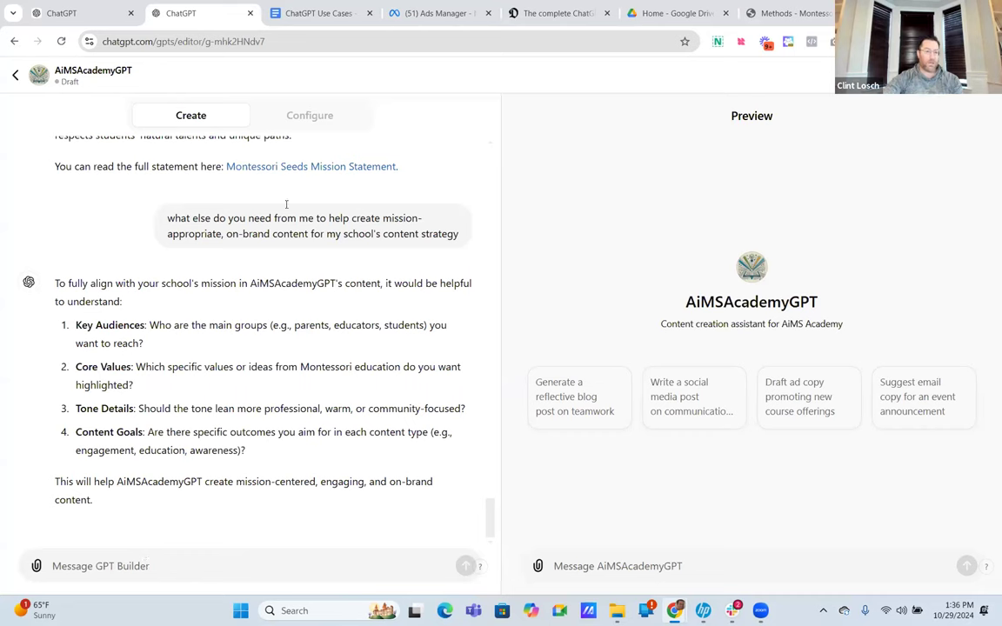
Step: Enable the Code Interpreter & Data Analysis capability in the GPT's configuration
{"action": "left_click", "coordinate": [314, 120]}
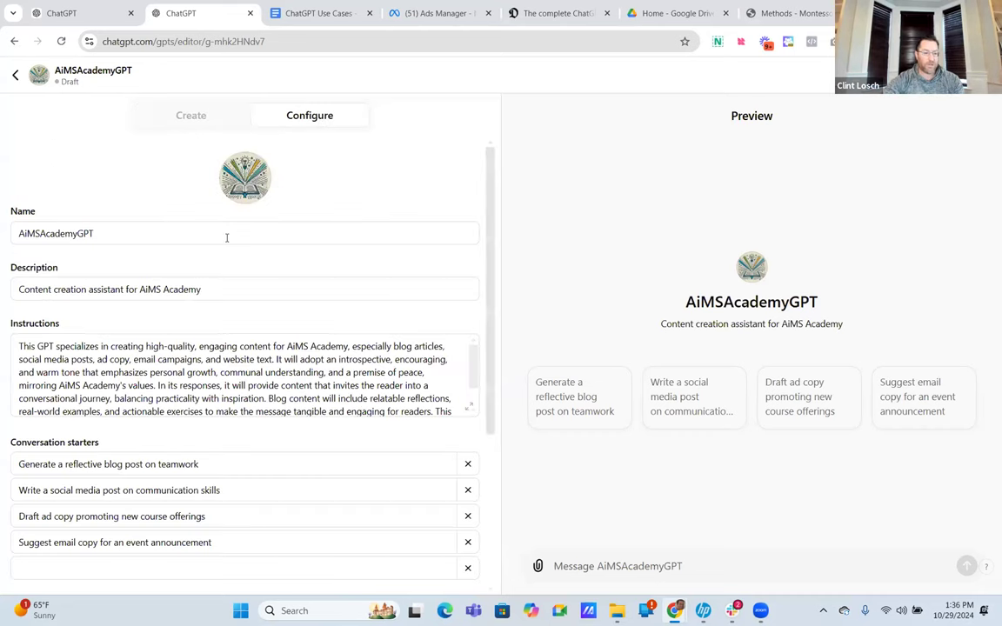
{"action": "scroll", "coordinate": [226, 235], "scroll_direction": "down", "scroll_amount": 2}
{"action": "scroll", "coordinate": [208, 174], "scroll_direction": "up", "scroll_amount": 1}
{"action": "left_click", "coordinate": [192, 116]}
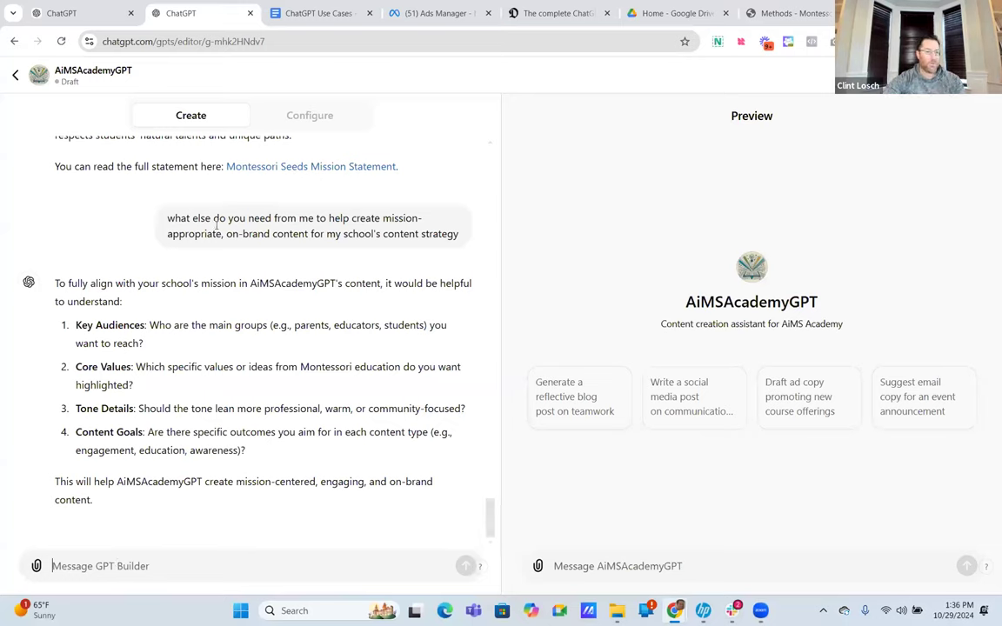
{"action": "left_click", "coordinate": [300, 114]}
{"action": "scroll", "coordinate": [246, 239], "scroll_direction": "down", "scroll_amount": 3}
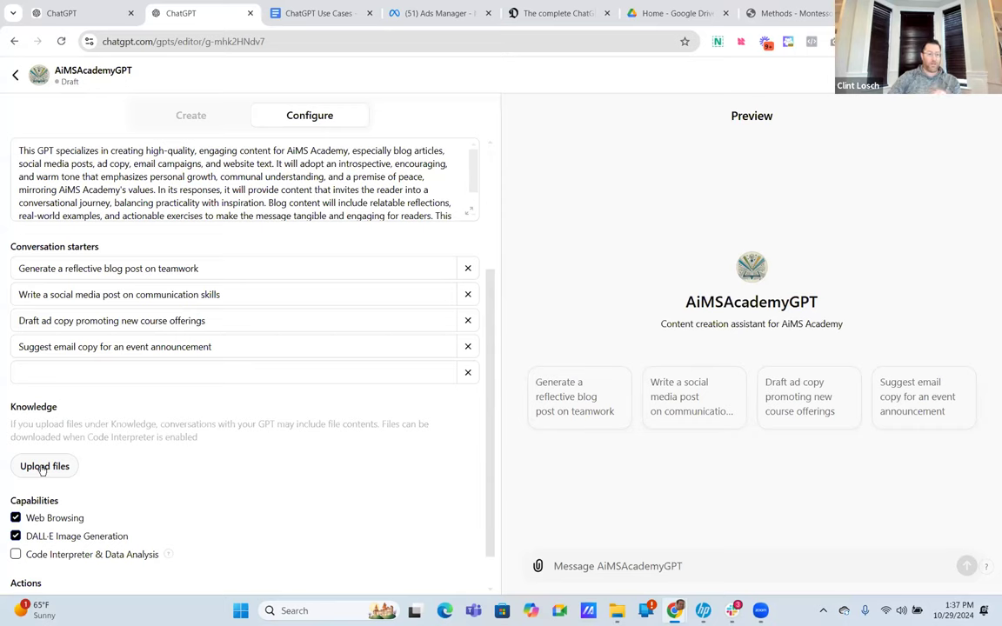
{"action": "scroll", "coordinate": [148, 487], "scroll_direction": "down", "scroll_amount": 1}
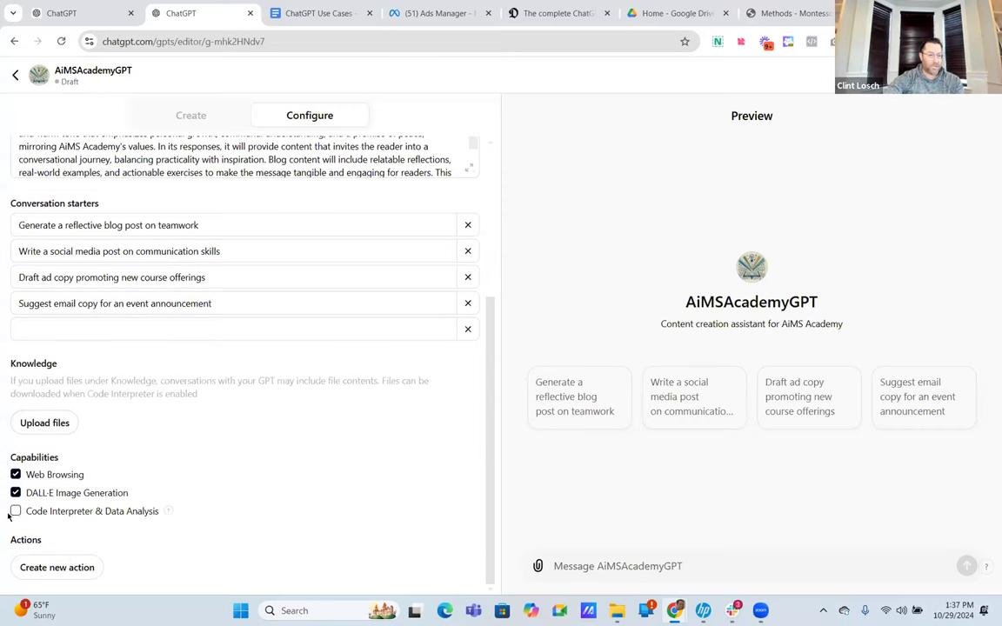
{"action": "left_click", "coordinate": [15, 512]}
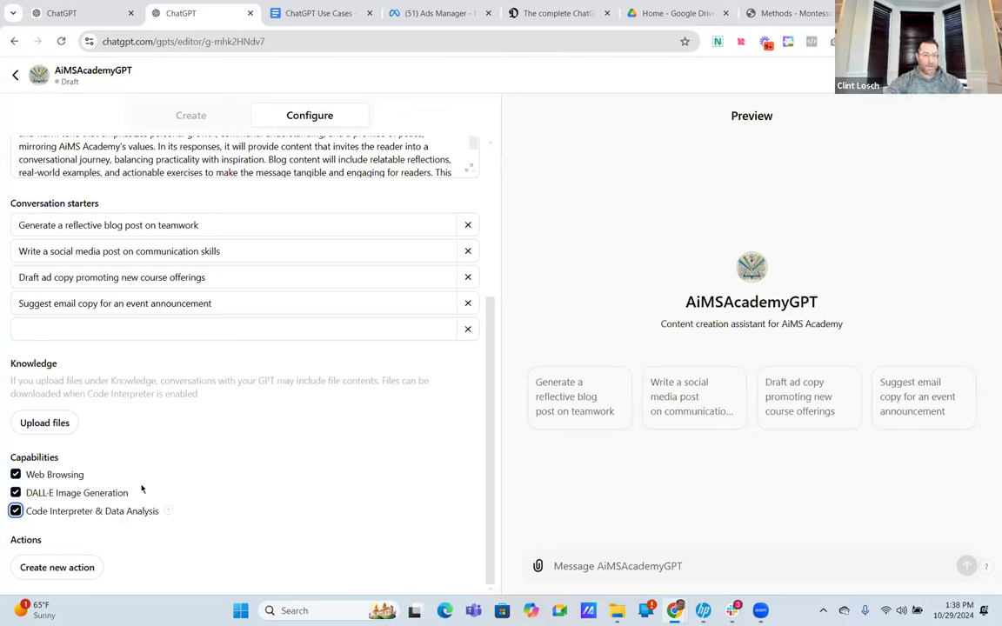
Step: Change the third conversation starter to "Draft ad copy promoting an upcoming open house event"
{"action": "scroll", "coordinate": [66, 264], "scroll_direction": "up", "scroll_amount": 1}
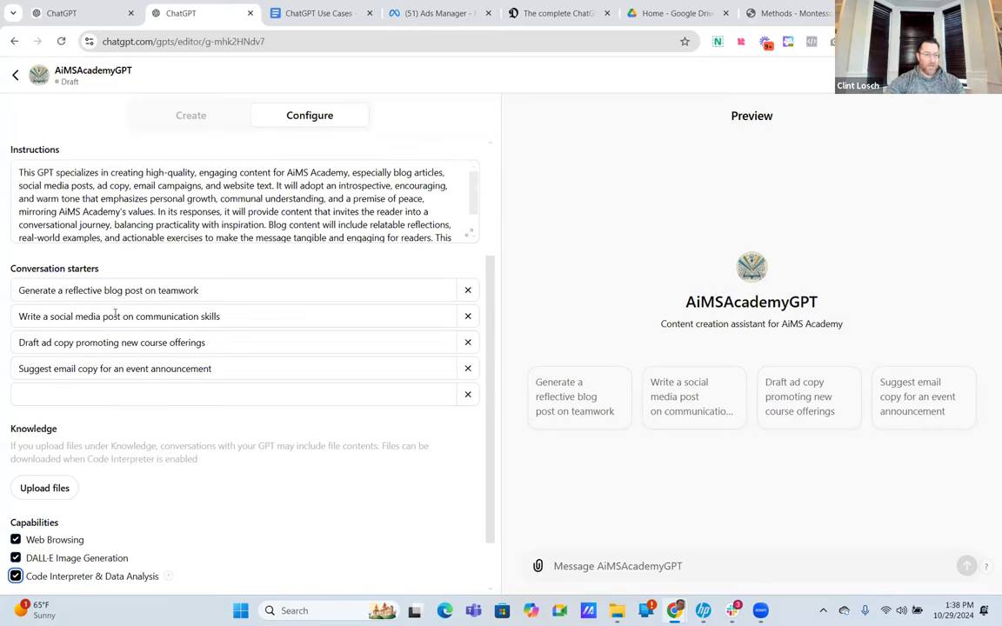
{"action": "left_click_drag", "start_coordinate": [18, 291], "coordinate": [257, 292]}
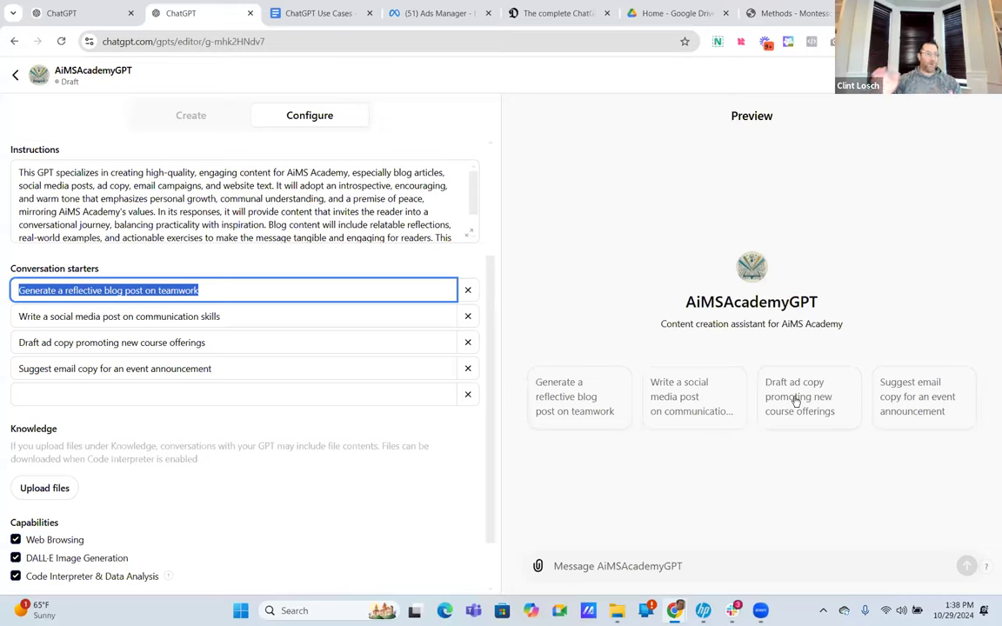
{"action": "left_click", "coordinate": [184, 290]}
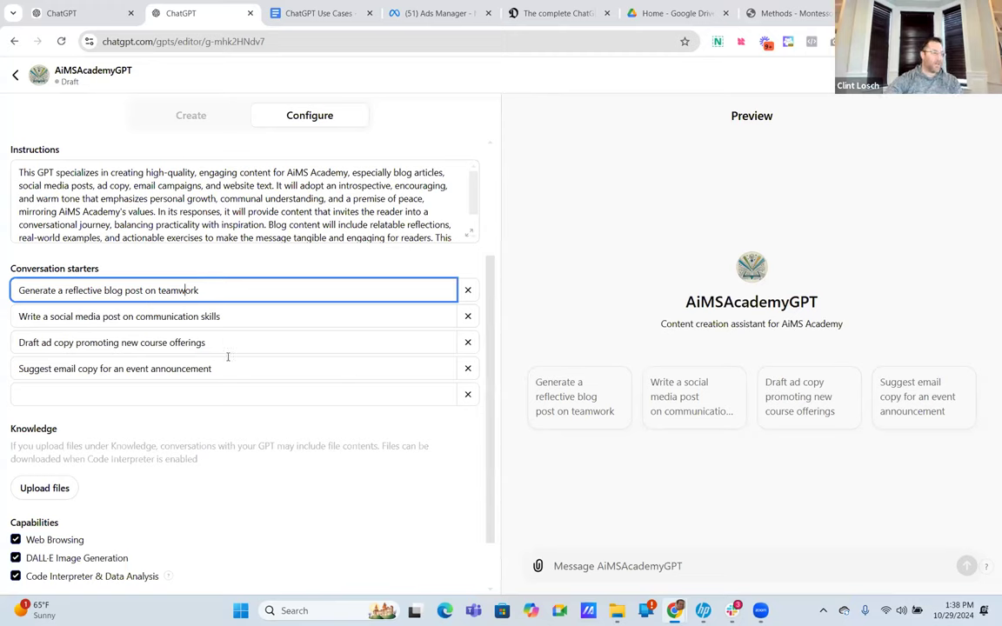
{"action": "left_click_drag", "start_coordinate": [227, 360], "coordinate": [119, 343]}
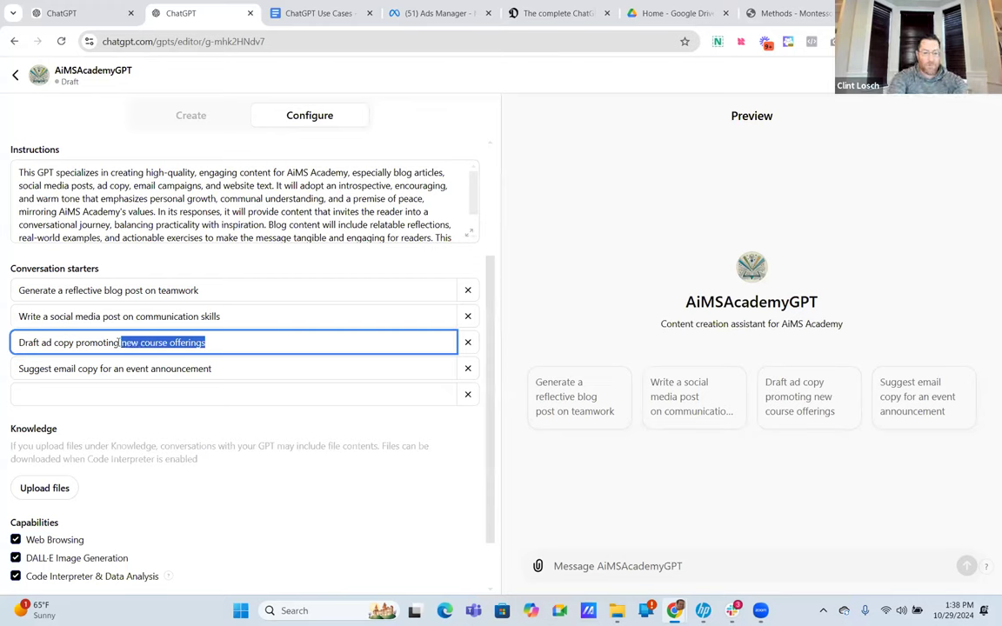
{"action": "type", "text": "an upcoming open hosu"}
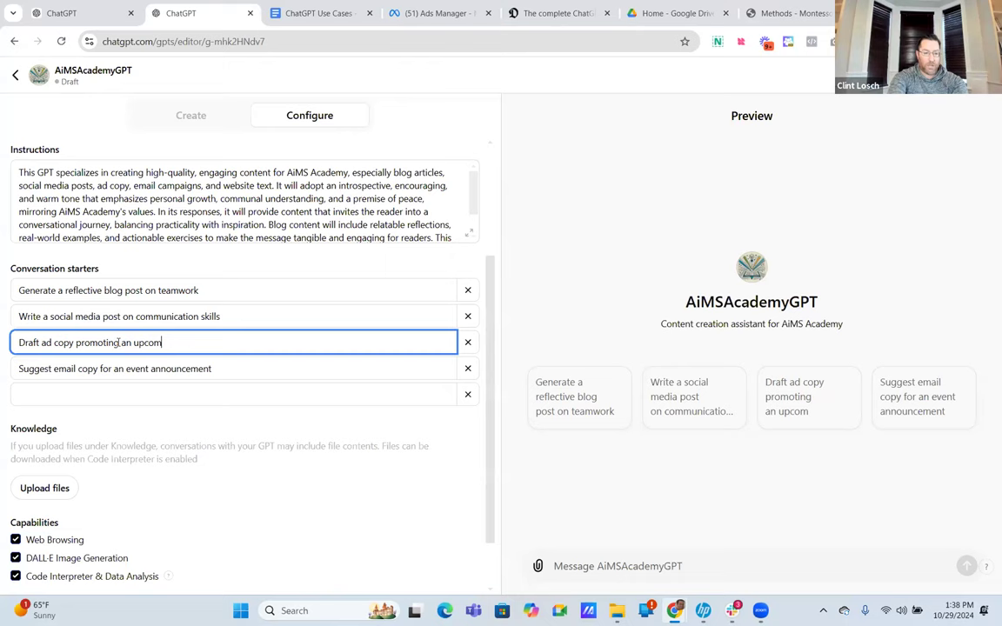
{"action": "key", "text": "BackSpace"}
{"action": "key", "text": "BackSpace"}
{"action": "type", "text": "use vent"}
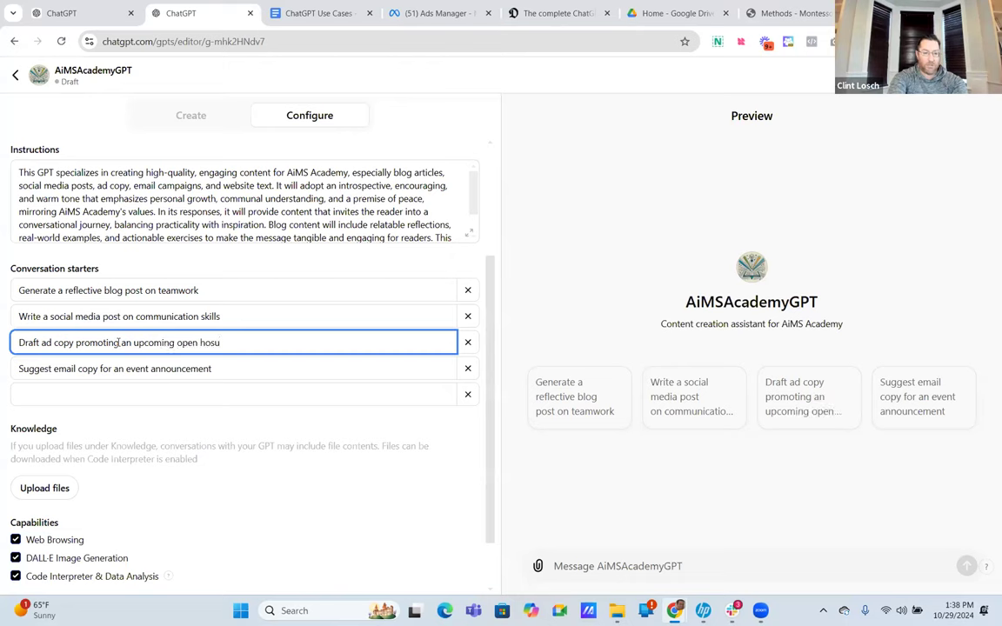
{"action": "key", "text": "BackSpace"}
{"action": "key", "text": "BackSpace"}
{"action": "key", "text": "BackSpace"}
{"action": "key", "text": "BackSpace"}
{"action": "type", "text": "event"}
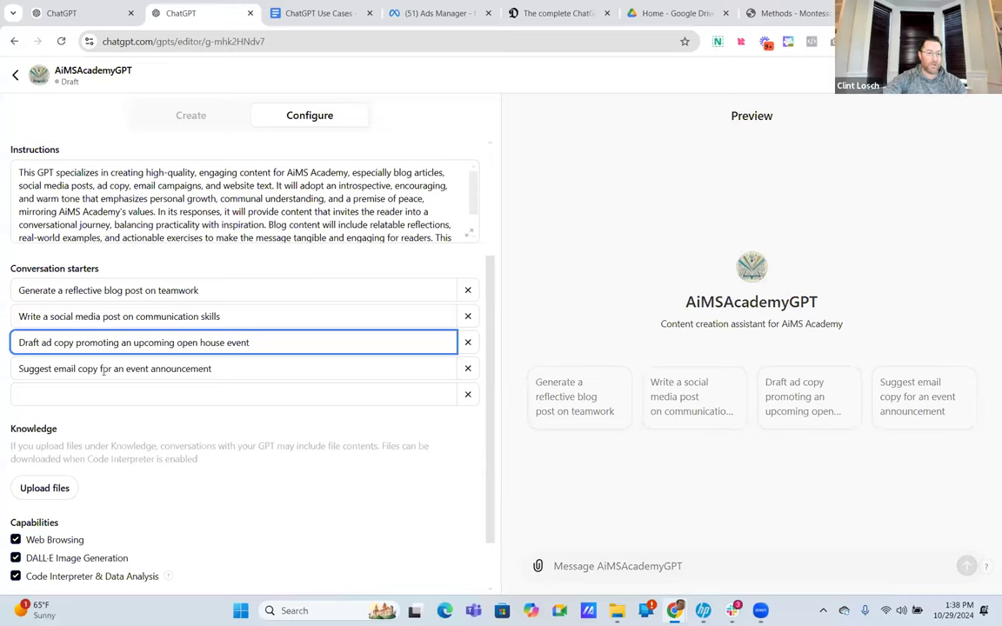
{"action": "left_click", "coordinate": [101, 368]}
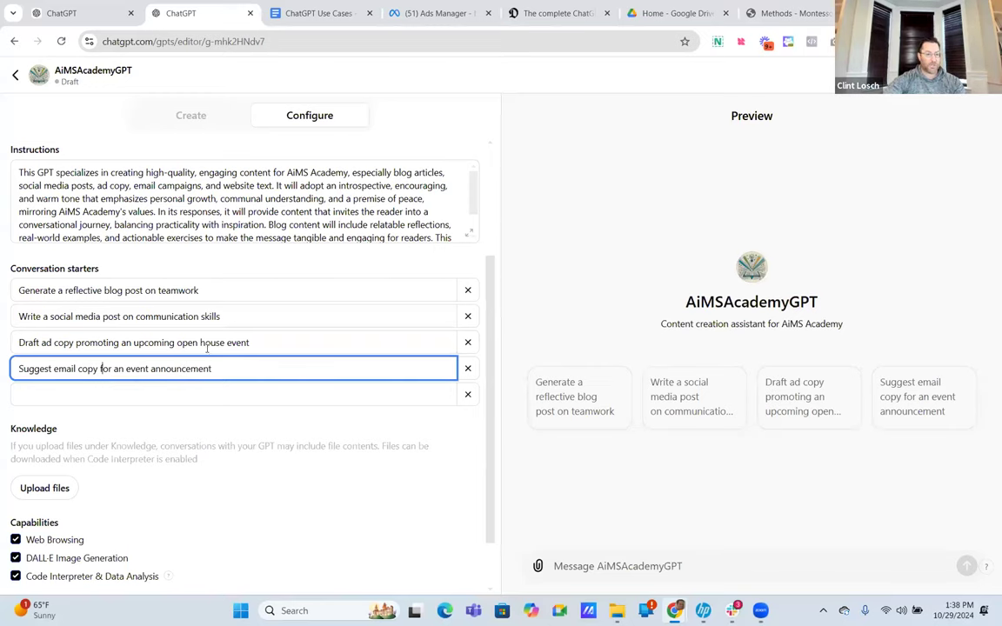
Step: Publish AiMSAcademyGPT to anyone with the link, then view its page and the full list of GPTs beside it
{"action": "scroll", "coordinate": [215, 346], "scroll_direction": "up", "scroll_amount": 2}
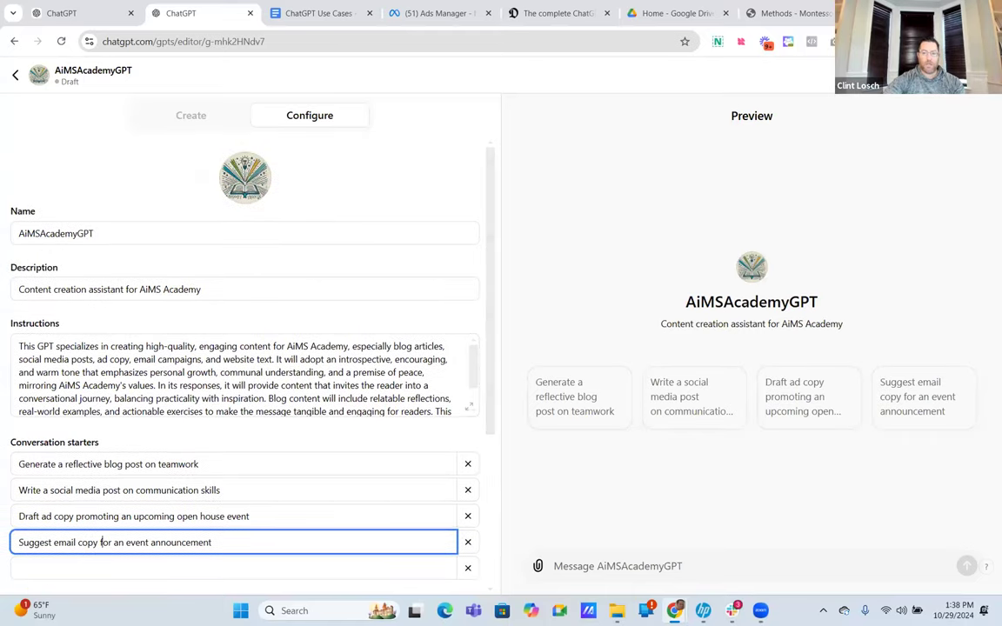
{"action": "left_click", "coordinate": [961, 74]}
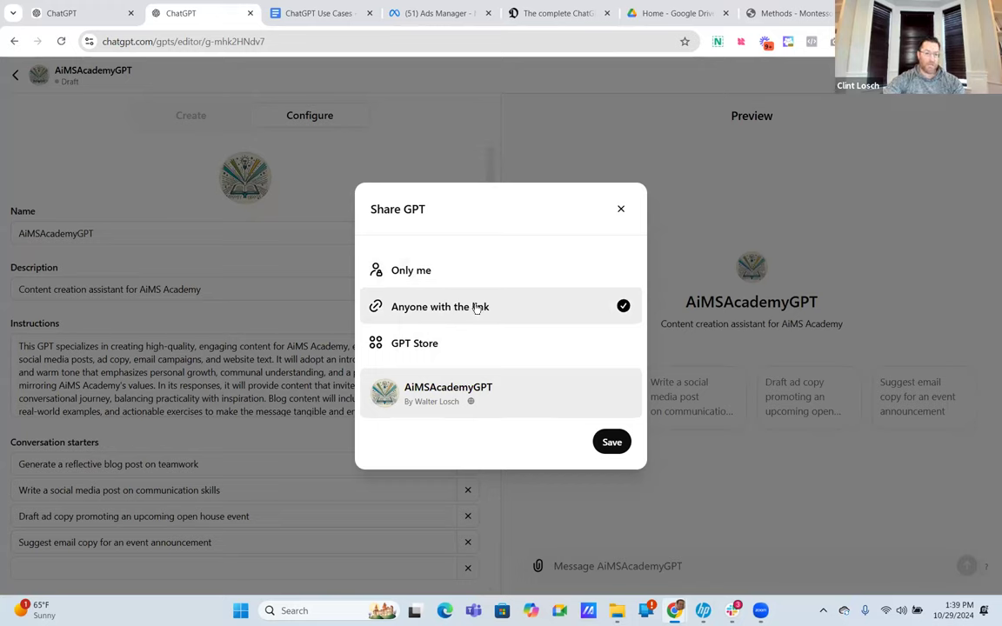
{"action": "left_click", "coordinate": [608, 441]}
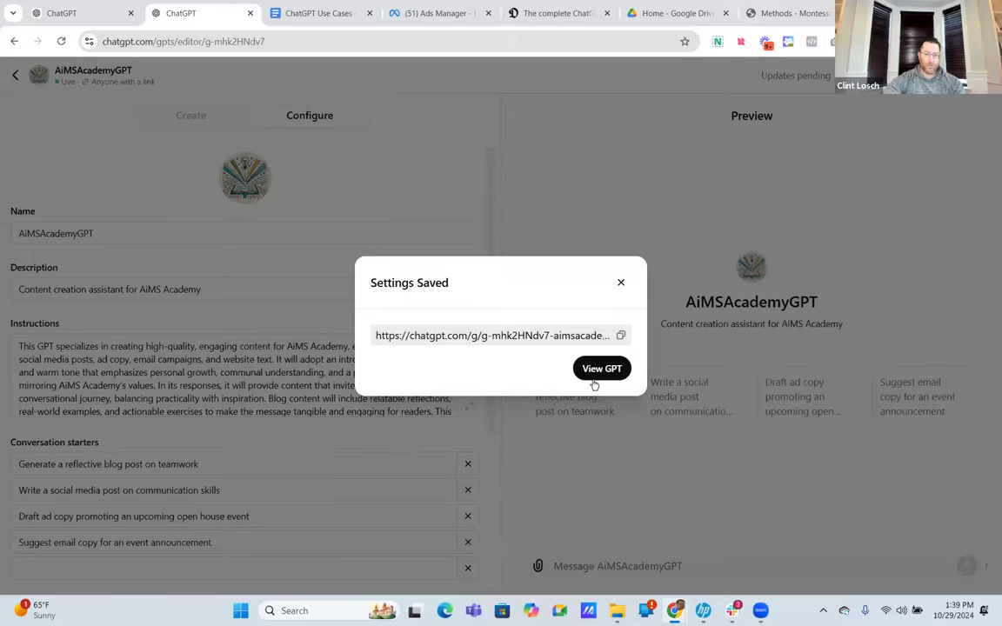
{"action": "left_click", "coordinate": [609, 374]}
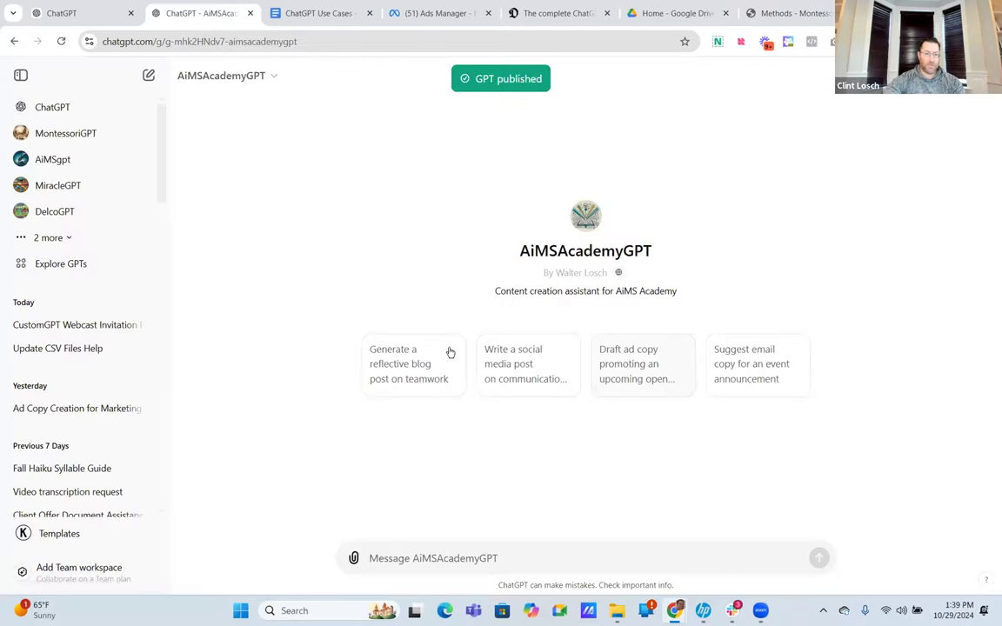
{"action": "left_click", "coordinate": [66, 240]}
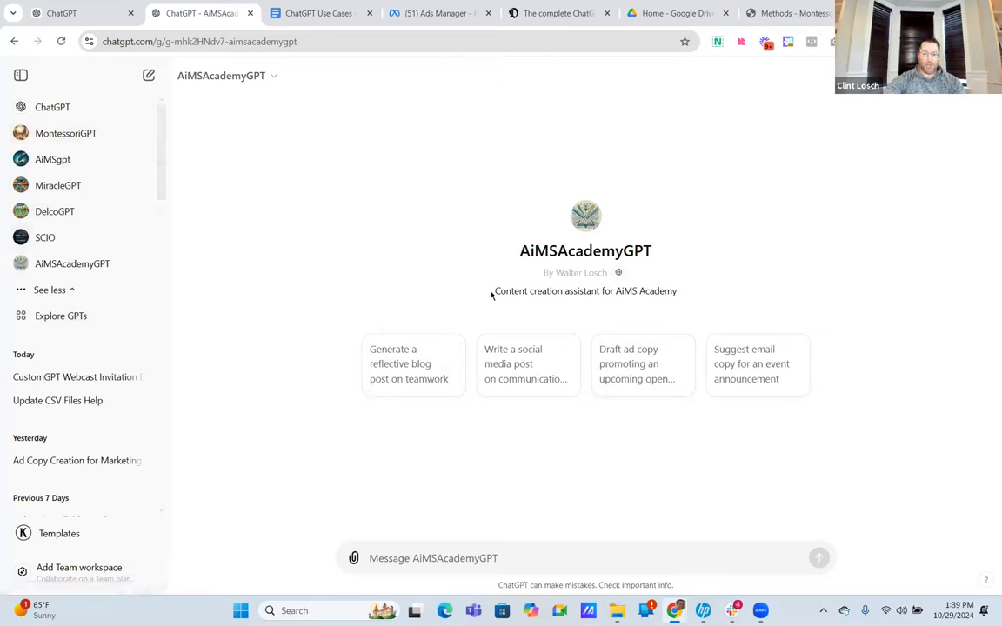
{"action": "left_click_drag", "start_coordinate": [491, 294], "coordinate": [700, 294]}
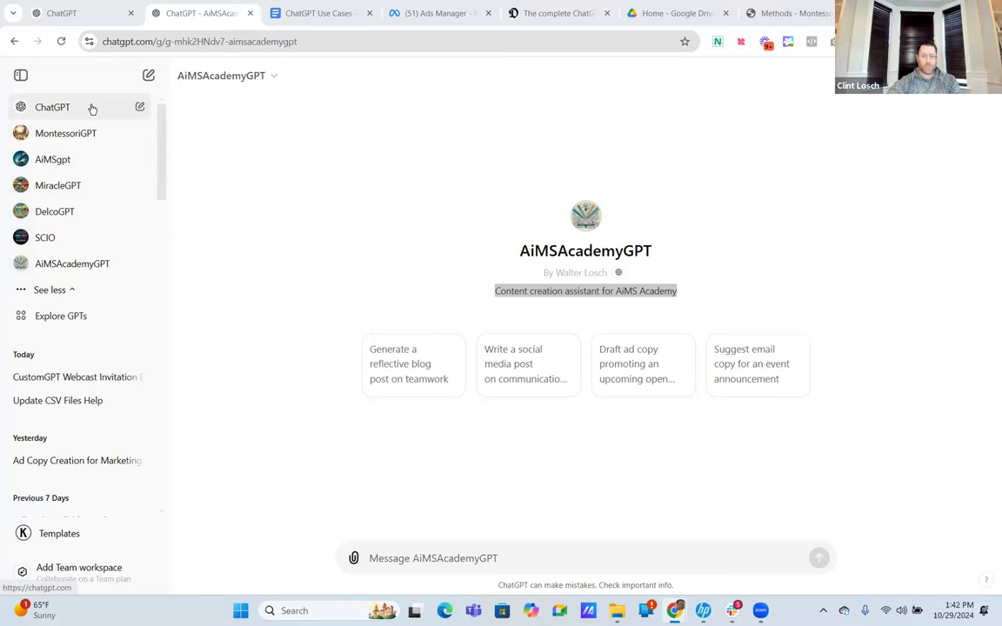
Step: Reopen AiMSAcademyGPT for editing from the My GPTs list and return to its GPT Builder conversation
{"action": "left_click", "coordinate": [76, 316]}
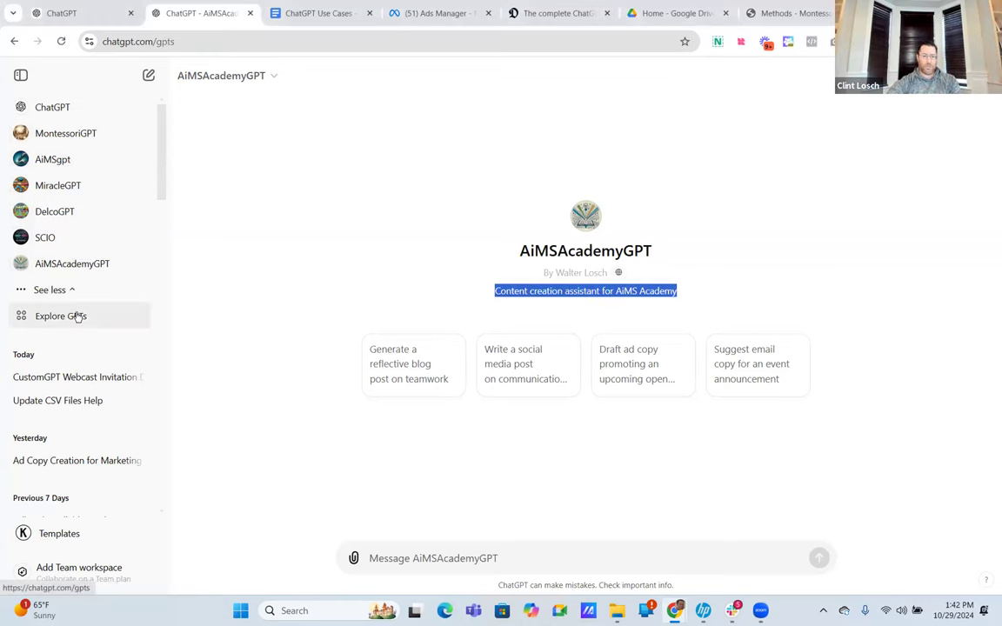
{"action": "left_click", "coordinate": [777, 84]}
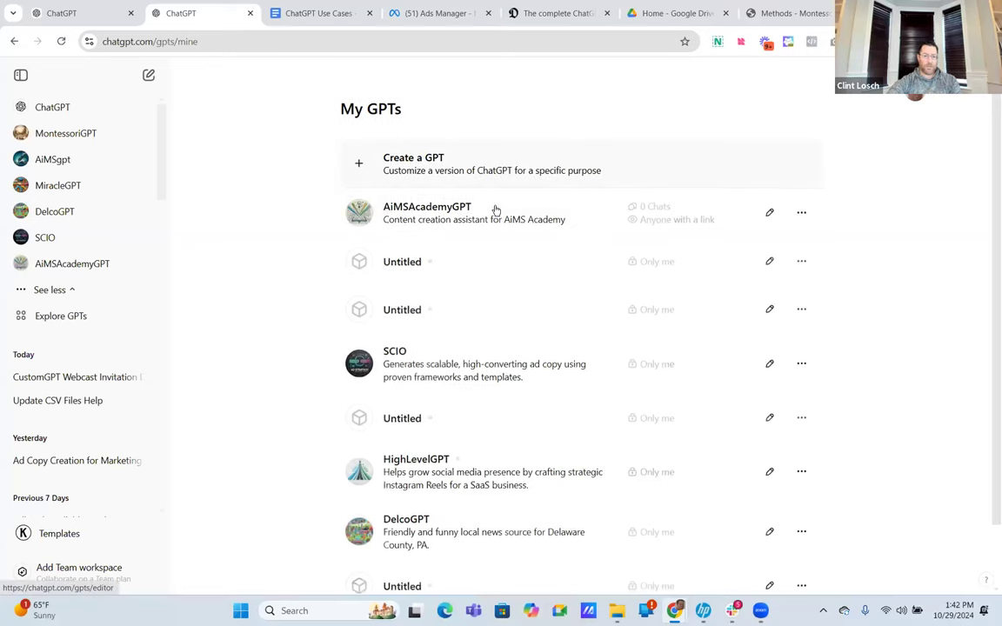
{"action": "scroll", "coordinate": [425, 340], "scroll_direction": "down", "scroll_amount": 2}
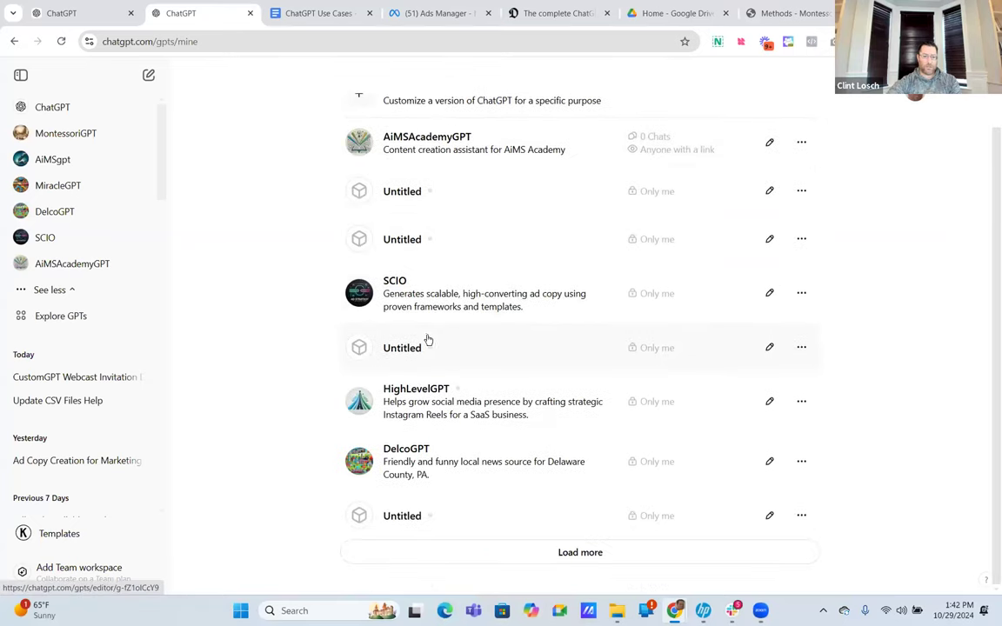
{"action": "scroll", "coordinate": [470, 304], "scroll_direction": "up", "scroll_amount": 2}
{"action": "left_click", "coordinate": [769, 213]}
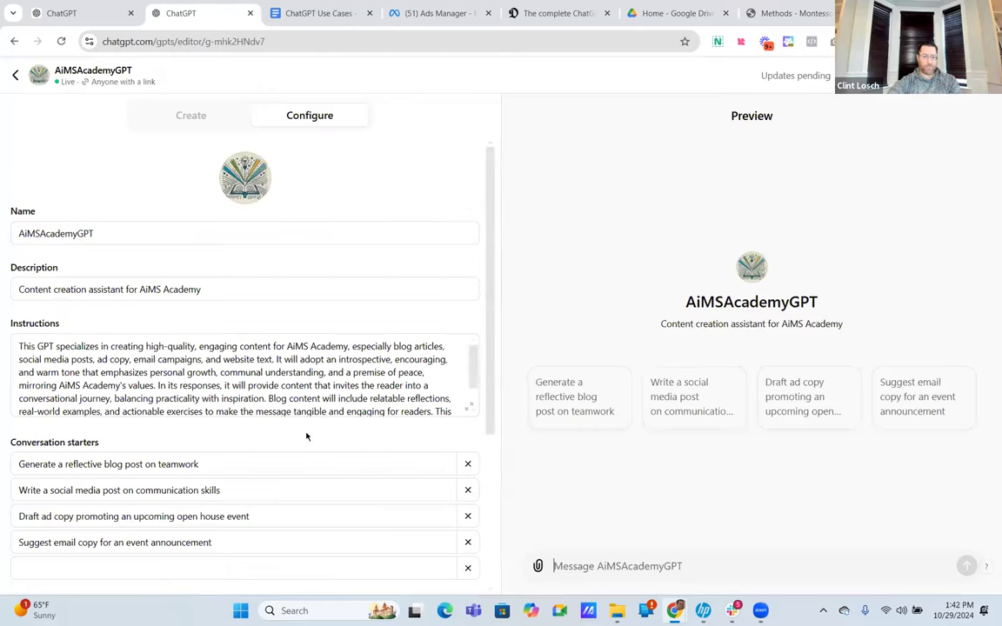
{"action": "left_click", "coordinate": [190, 119]}
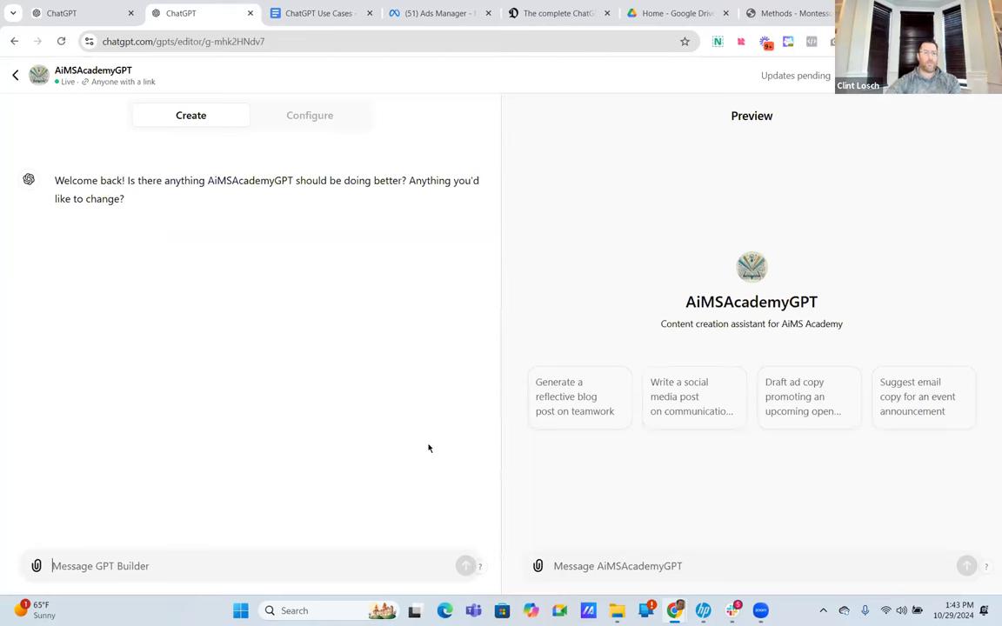
Step: Switch to the ChatGPT Use Cases document and add the line "Parent Questions and objections" below the Step 1 document list
{"action": "left_click", "coordinate": [312, 10]}
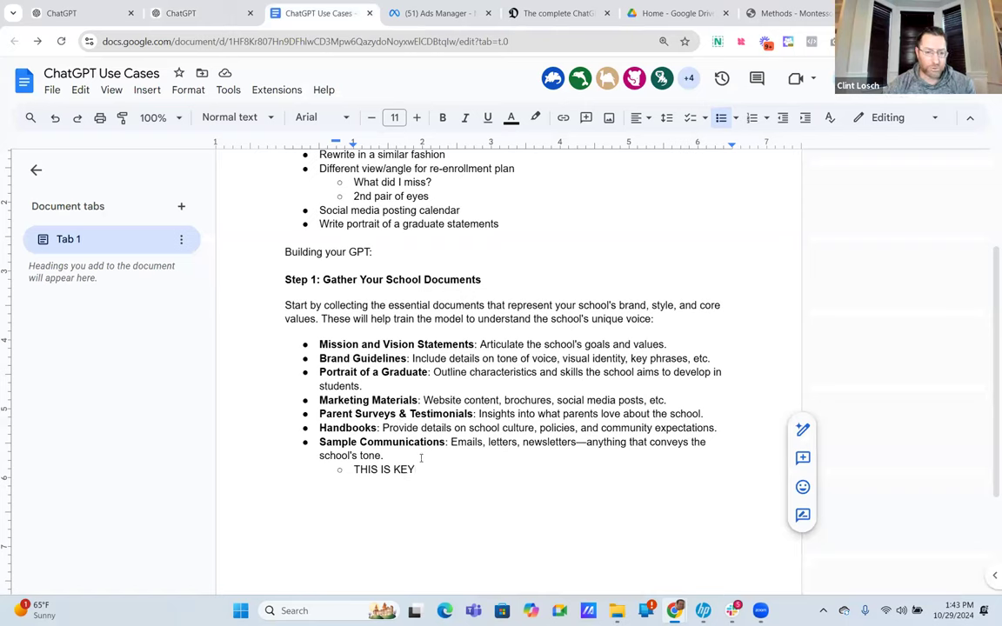
{"action": "left_click", "coordinate": [720, 413]}
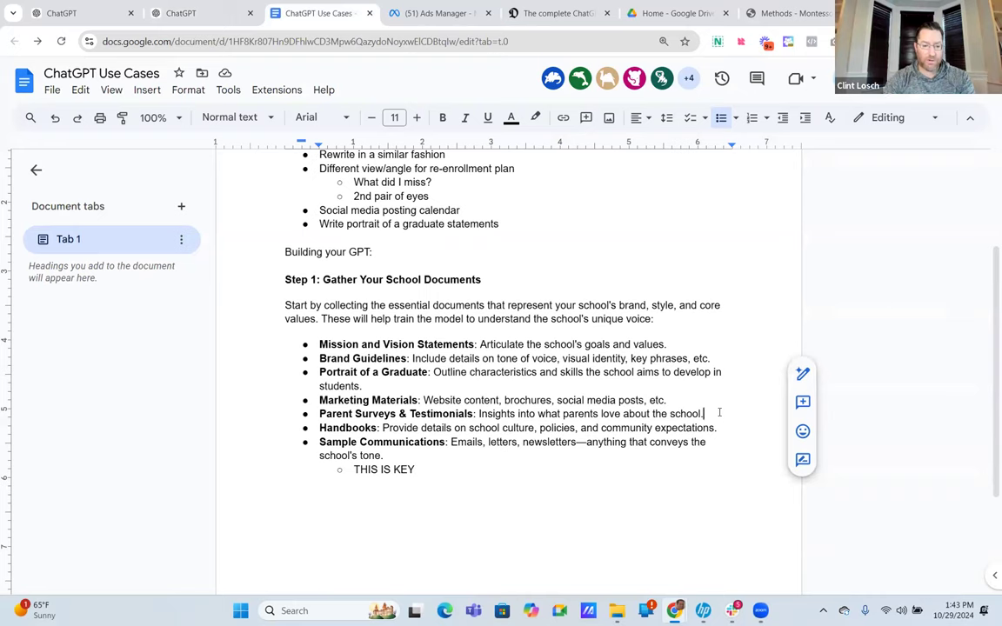
{"action": "left_click", "coordinate": [478, 468]}
{"action": "key", "text": "Return"}
{"action": "key", "text": "Return"}
{"action": "key", "text": "Return"}
{"action": "key", "text": "Return"}
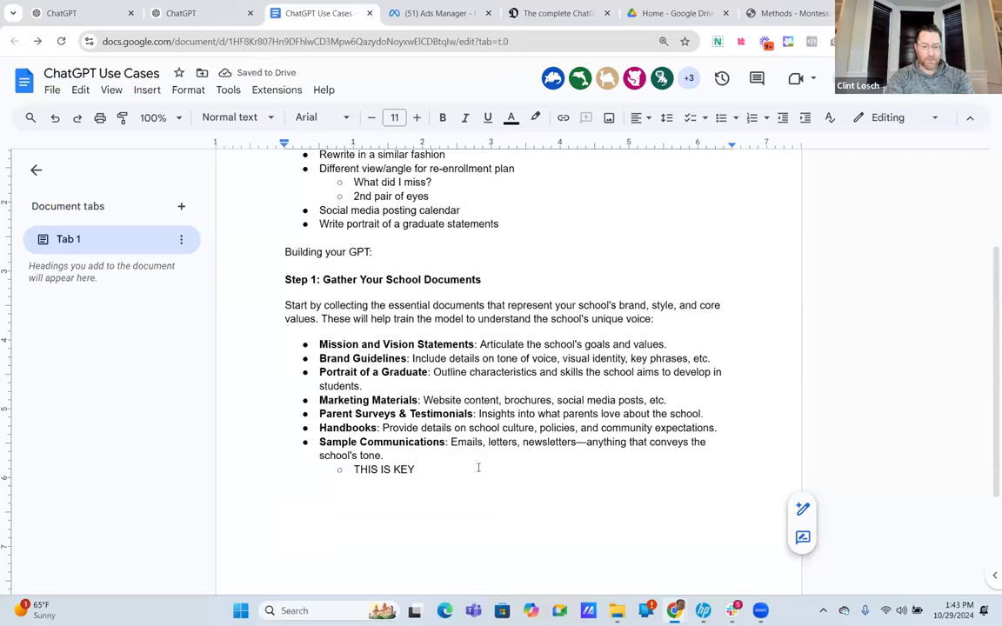
{"action": "type", "text": "Parent Questions and objections"}
{"action": "key", "text": "Return"}
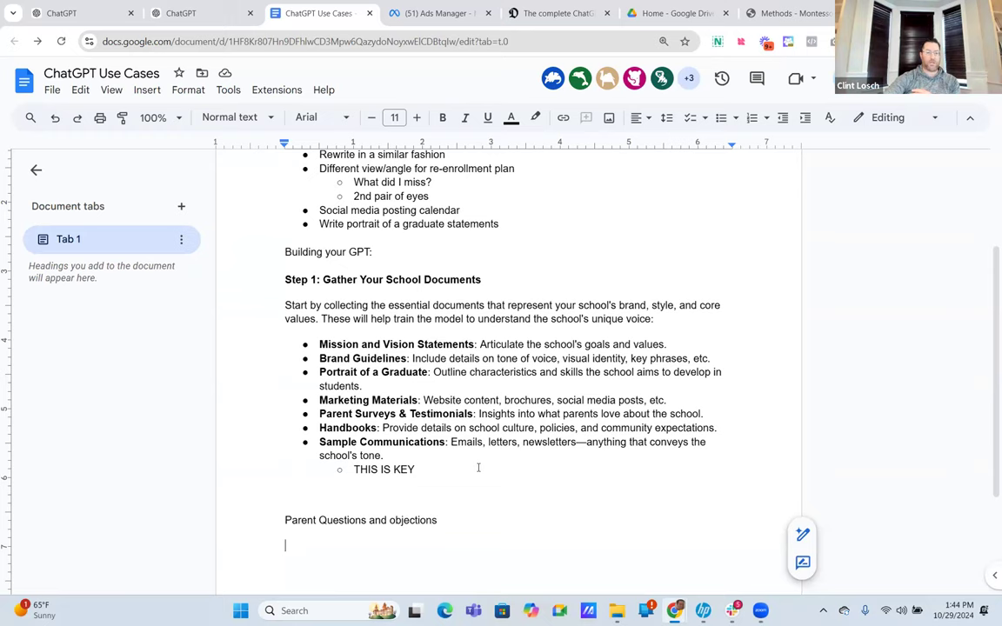
Step: Highlight the Portrait of a Graduate and Parent Surveys & Testimonials items in the Step 1 list for review
{"action": "left_click_drag", "start_coordinate": [319, 372], "coordinate": [431, 372]}
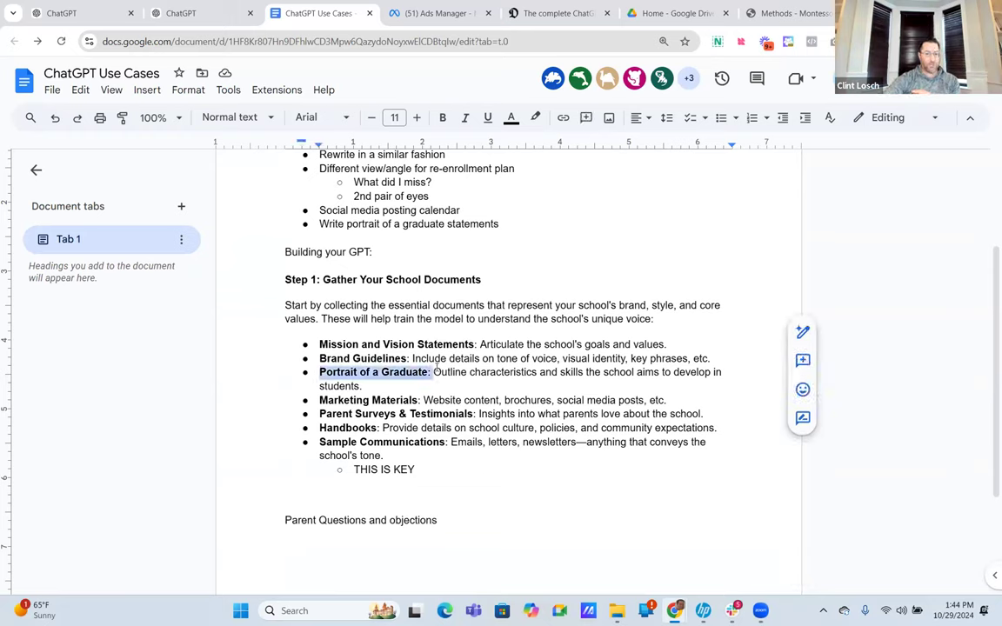
{"action": "left_click_drag", "start_coordinate": [319, 414], "coordinate": [501, 418]}
{"action": "left_click", "coordinate": [502, 414]}
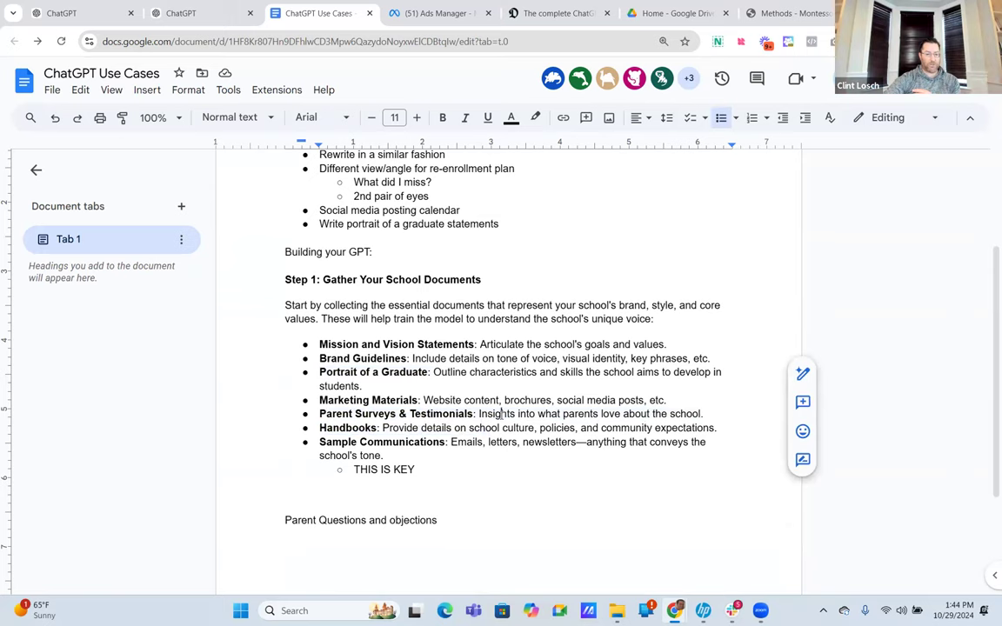
{"action": "left_click", "coordinate": [448, 513]}
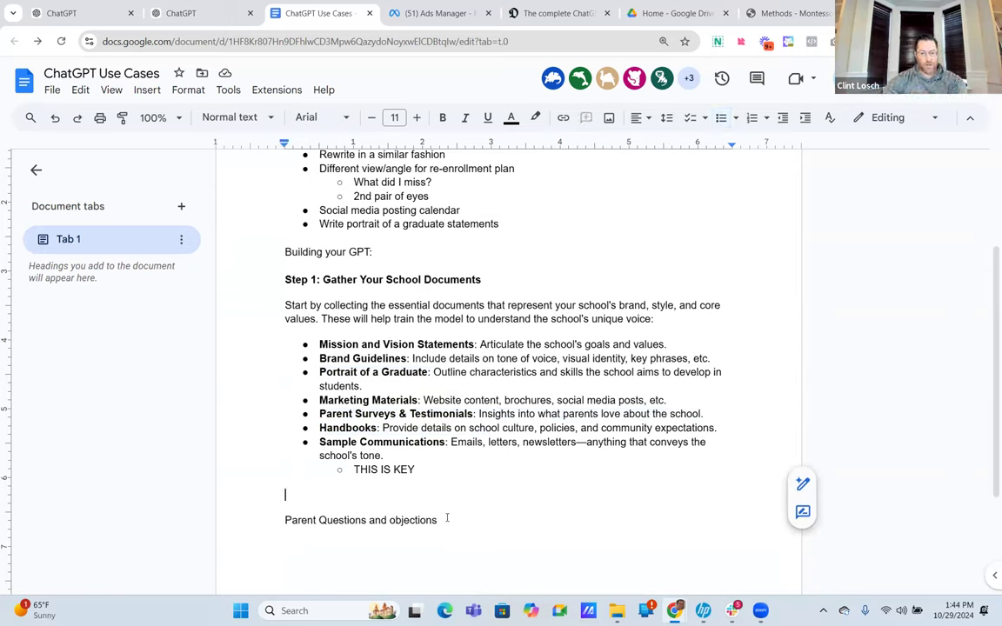
Step: Extend the "Parent Questions and objections" line below the Step 1 list with ", concerns"
{"action": "left_click", "coordinate": [455, 515]}
{"action": "type", "text": ", concerns"}
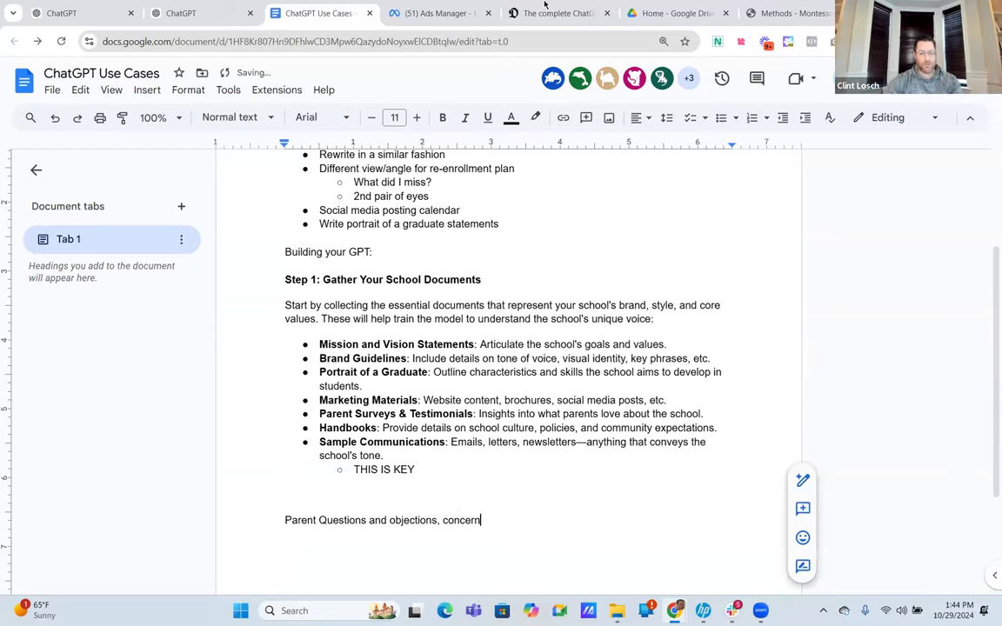
Step: Switch to the ChatGPT page showing My GPTs and open the earlier "Top Reasons Montessori Schools" conversation from the chat history
{"action": "left_click", "coordinate": [98, 14]}
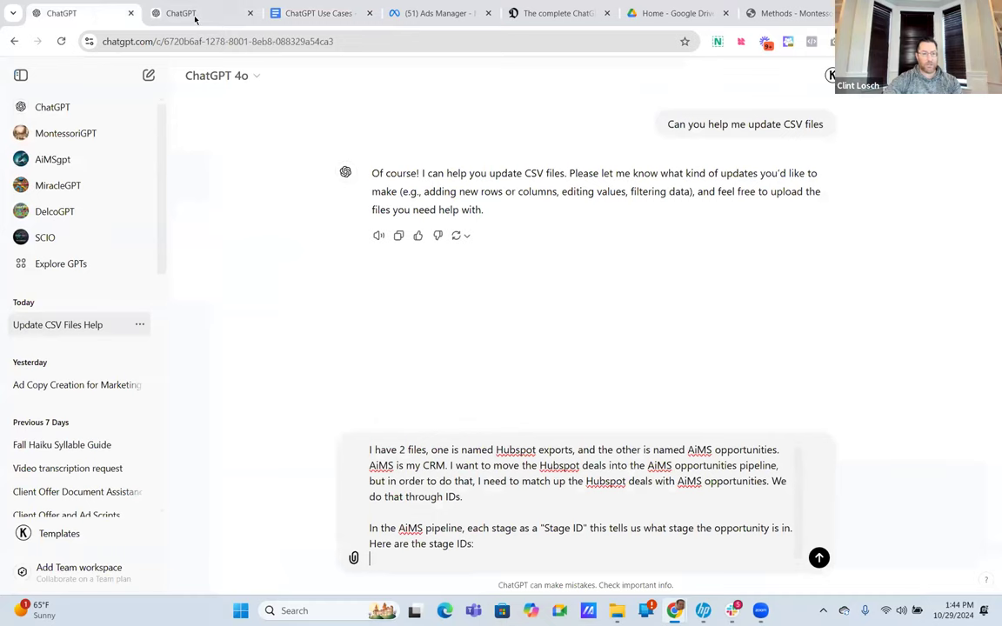
{"action": "left_click", "coordinate": [189, 14]}
{"action": "left_click", "coordinate": [16, 74]}
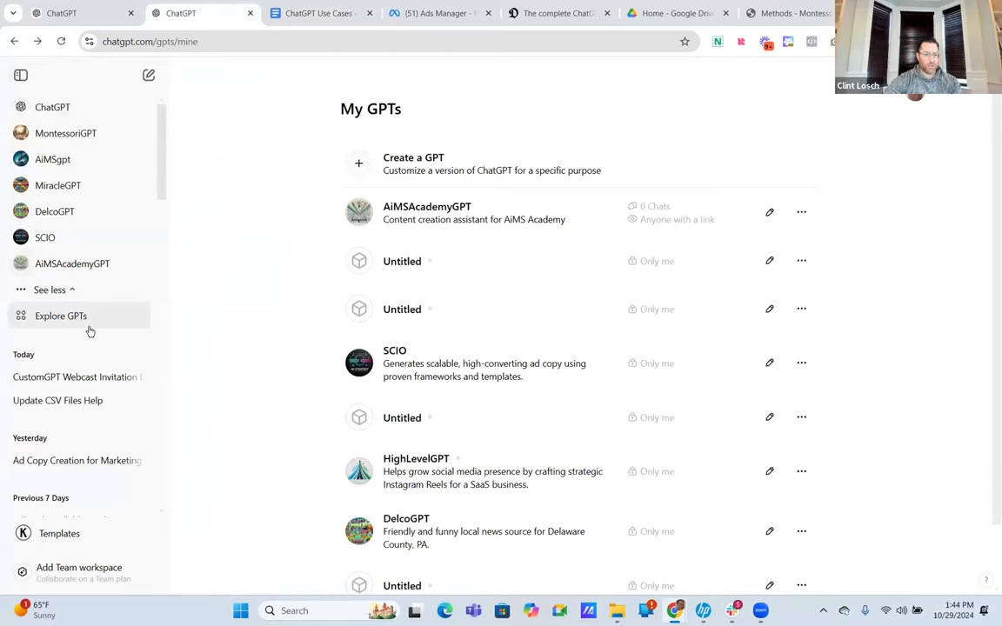
{"action": "scroll", "coordinate": [90, 330], "scroll_direction": "down", "scroll_amount": 5}
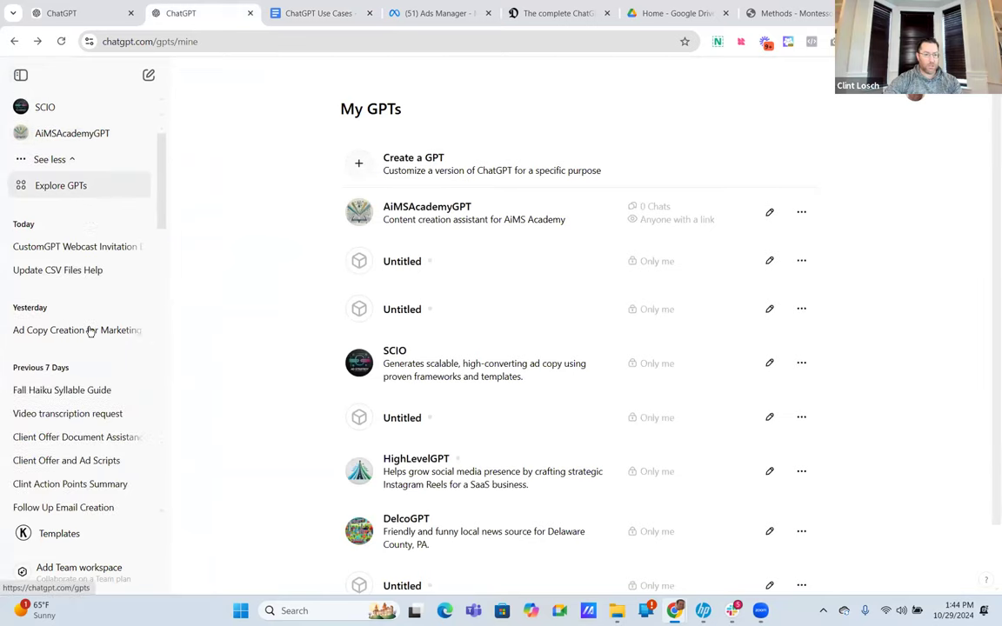
{"action": "scroll", "coordinate": [89, 330], "scroll_direction": "down", "scroll_amount": 3}
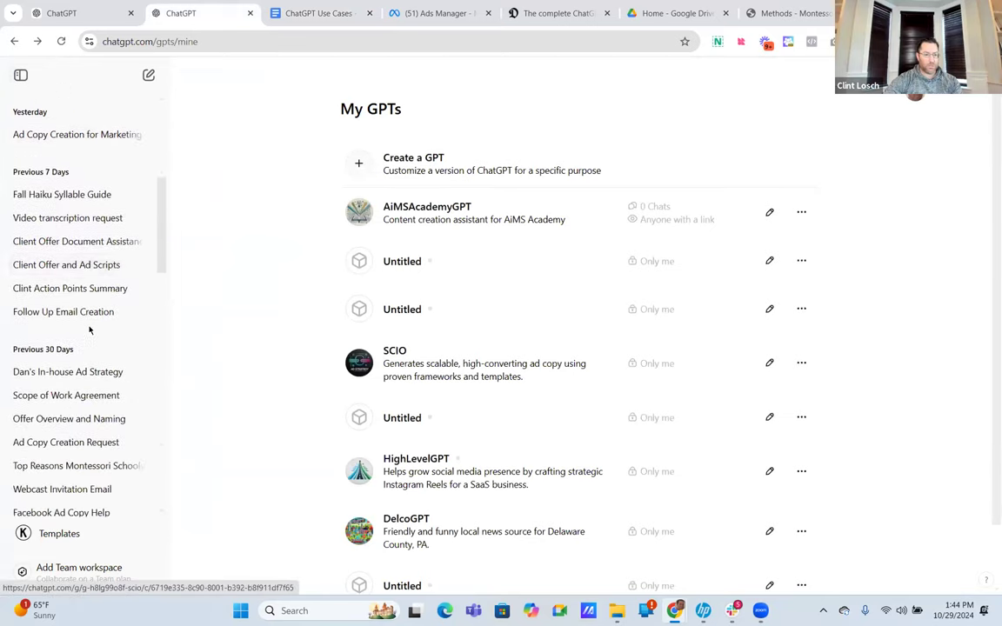
{"action": "scroll", "coordinate": [90, 328], "scroll_direction": "down", "scroll_amount": 2}
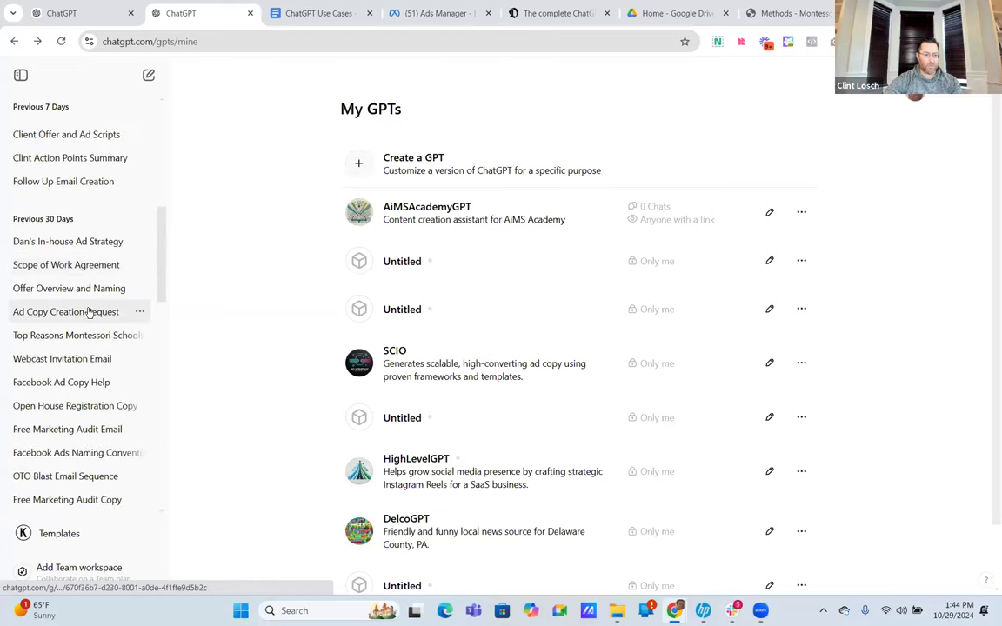
{"action": "left_click", "coordinate": [73, 337]}
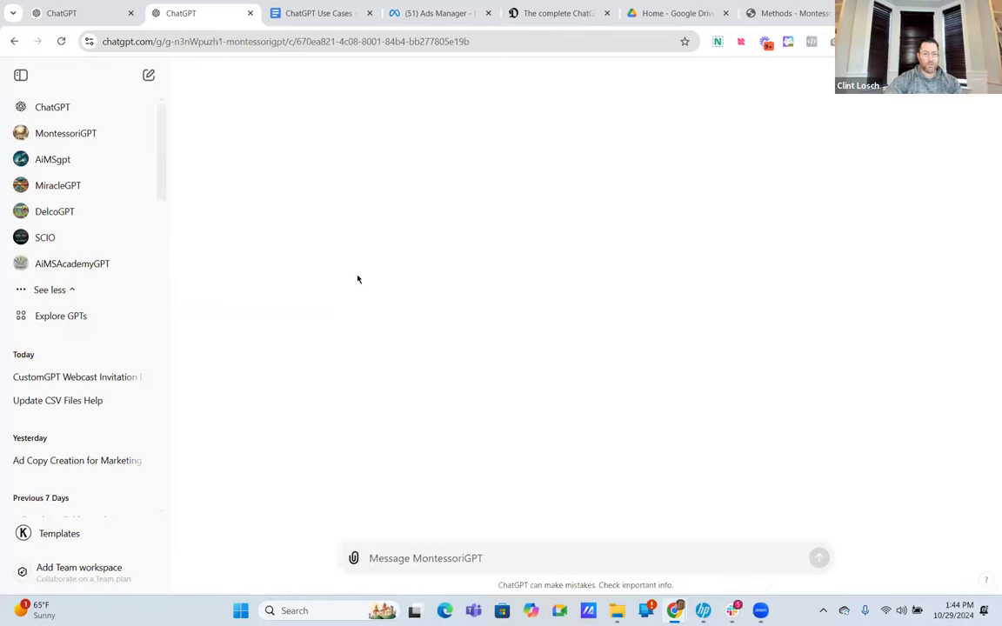